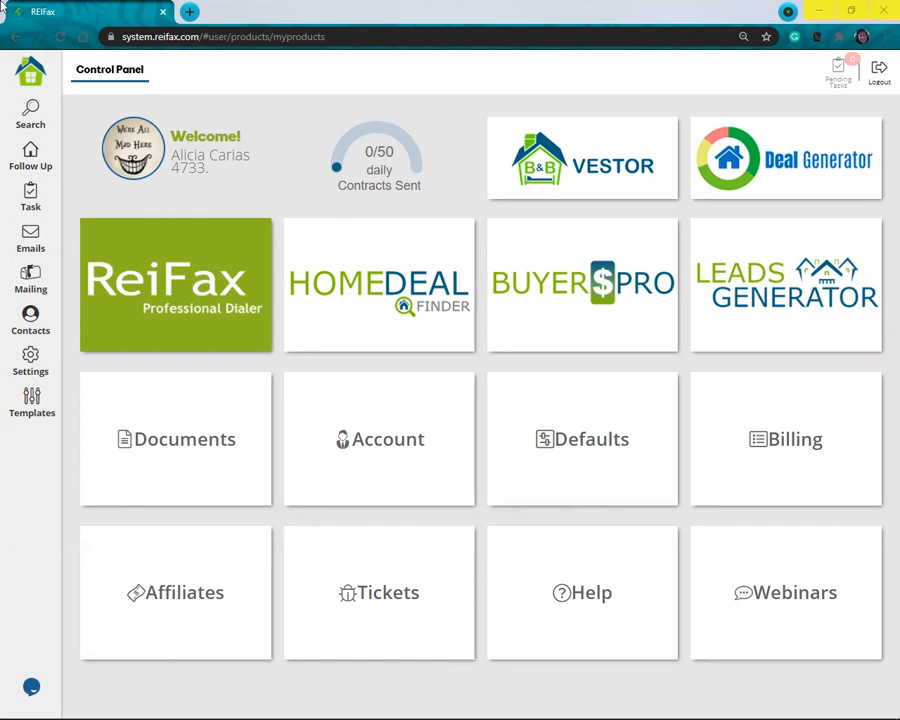
- Set up a property search of public records in Broward County, Florida, with foreclosure status Pre-Foreclosed
{"action": "left_click", "coordinate": [31, 124]}
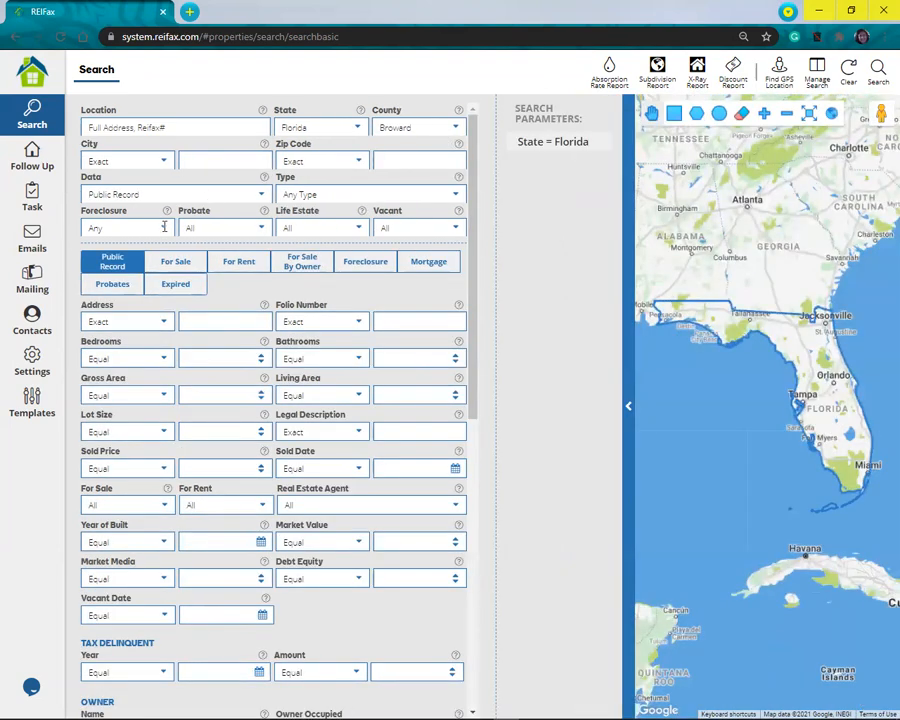
{"action": "left_click", "coordinate": [263, 198]}
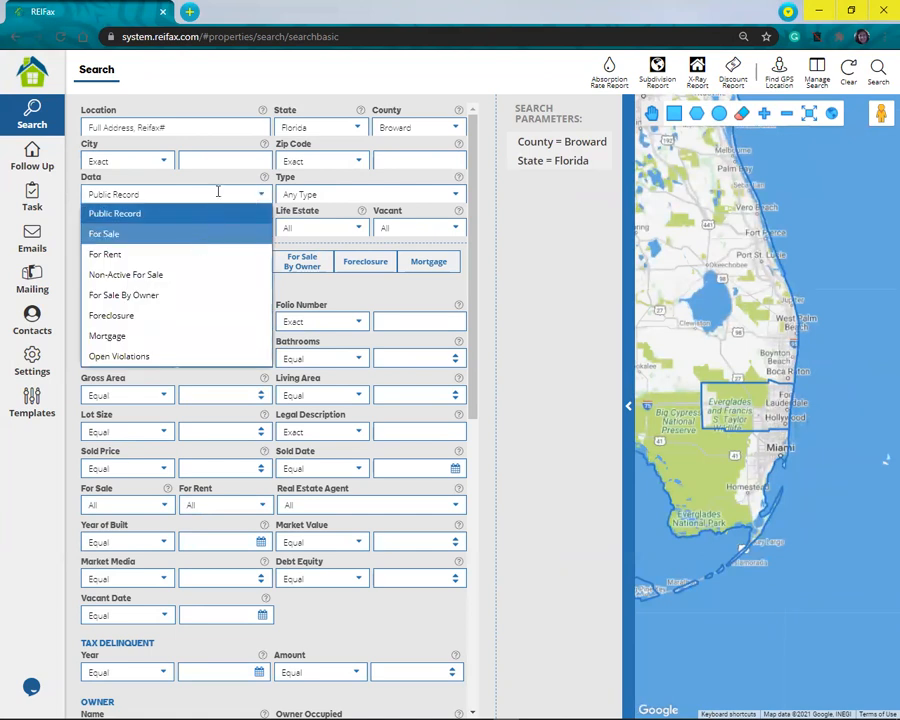
{"action": "left_click", "coordinate": [217, 190]}
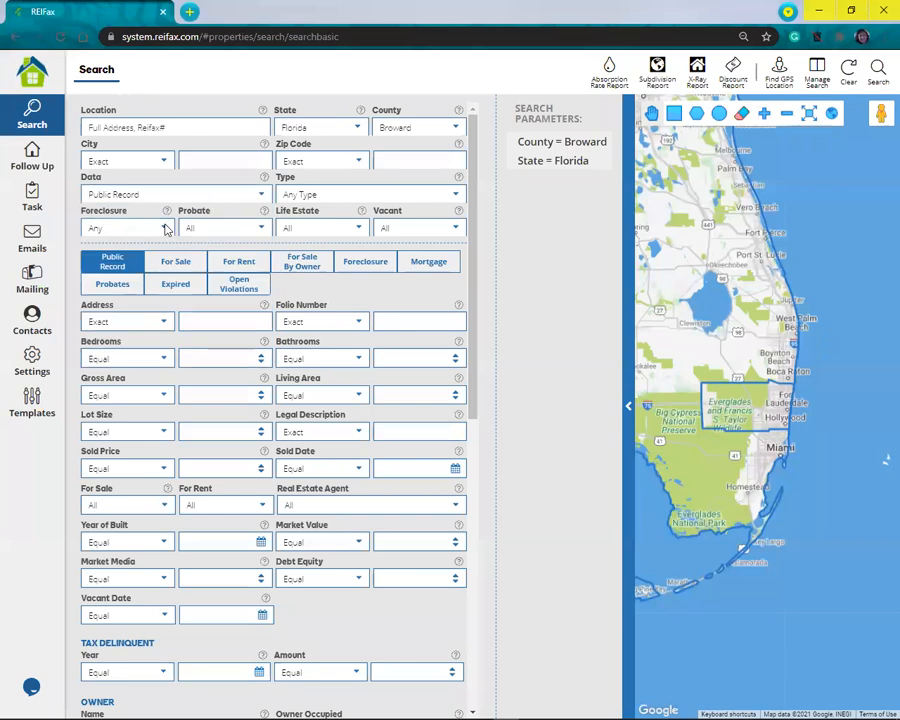
{"action": "left_click", "coordinate": [165, 227]}
{"action": "left_click", "coordinate": [139, 290]}
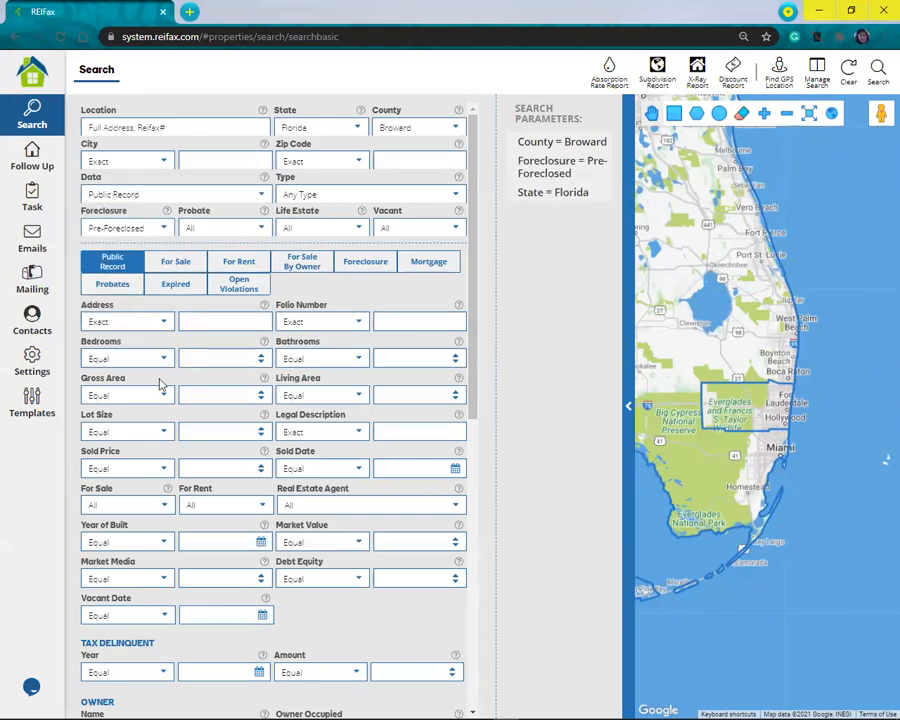
- Set both the For Sale and For Rent criteria to No and the property type to Single Family
{"action": "left_click", "coordinate": [166, 503]}
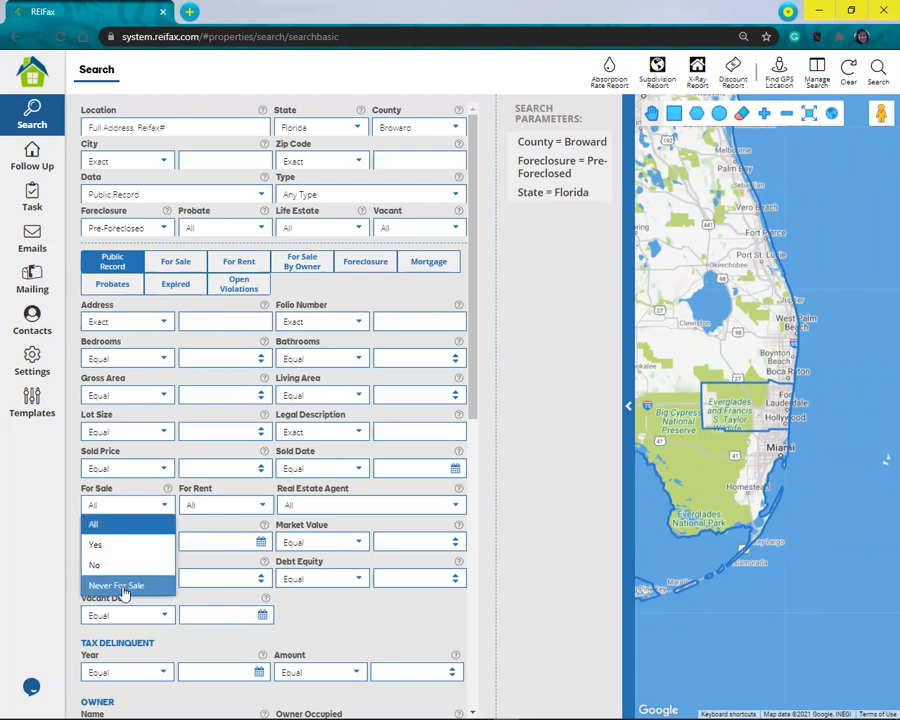
{"action": "left_click", "coordinate": [115, 567]}
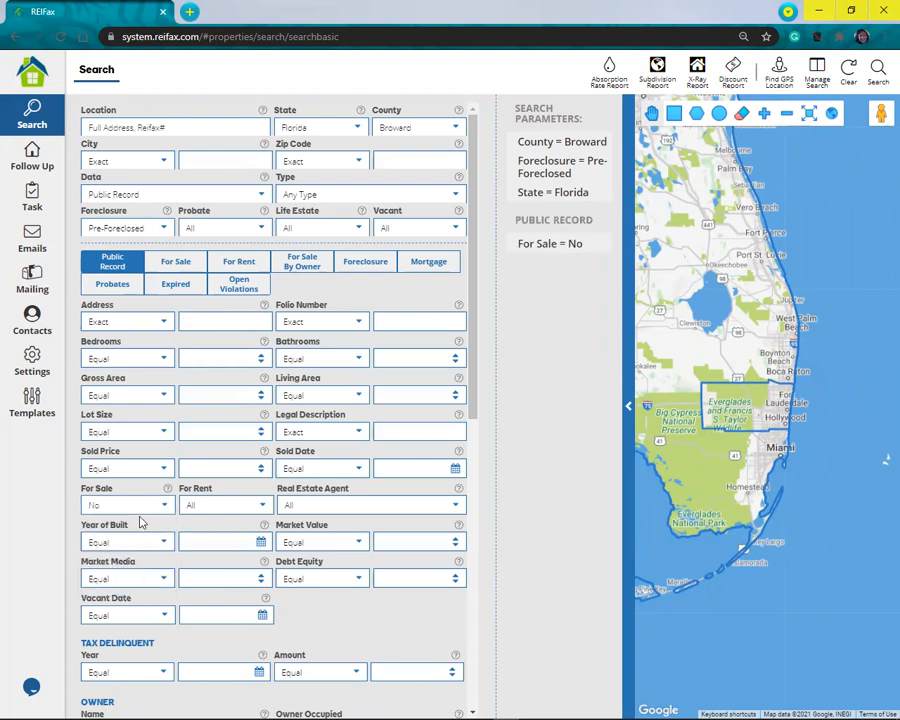
{"action": "left_click", "coordinate": [262, 507]}
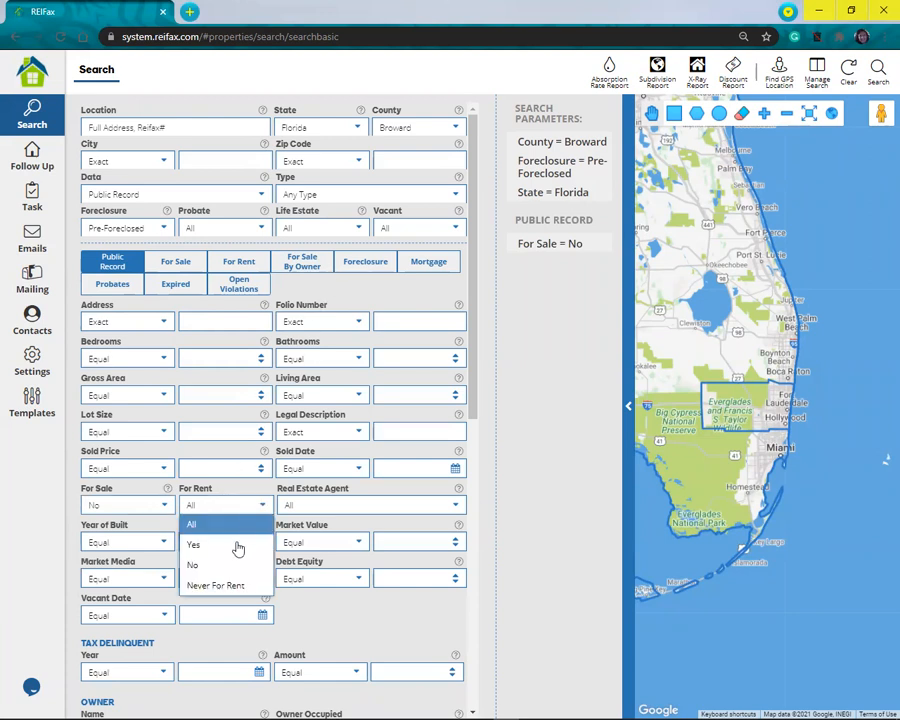
{"action": "left_click", "coordinate": [211, 568]}
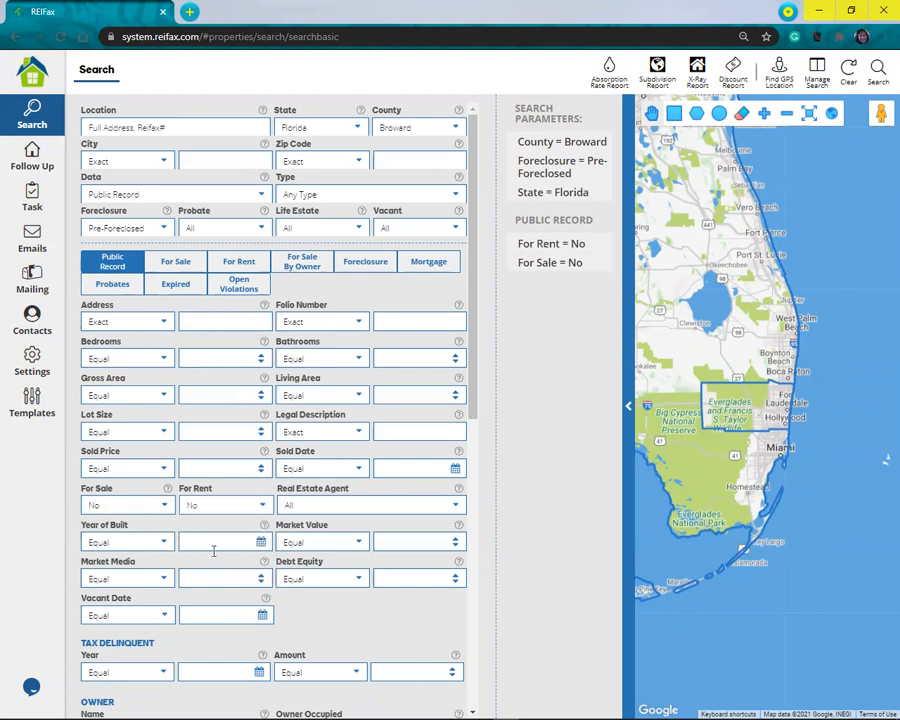
{"action": "left_click", "coordinate": [455, 194]}
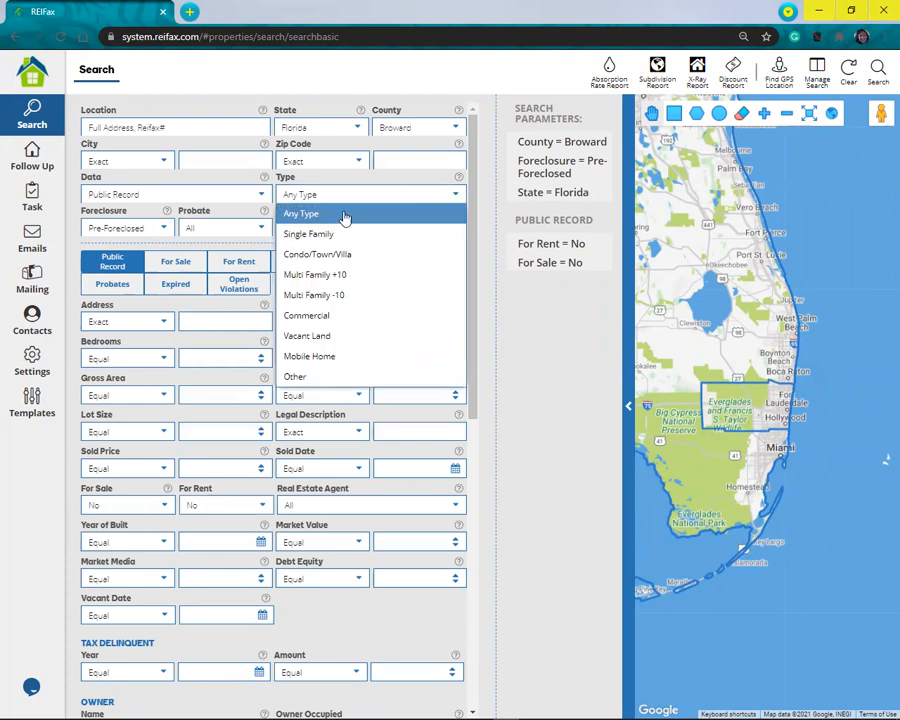
{"action": "left_click", "coordinate": [340, 234]}
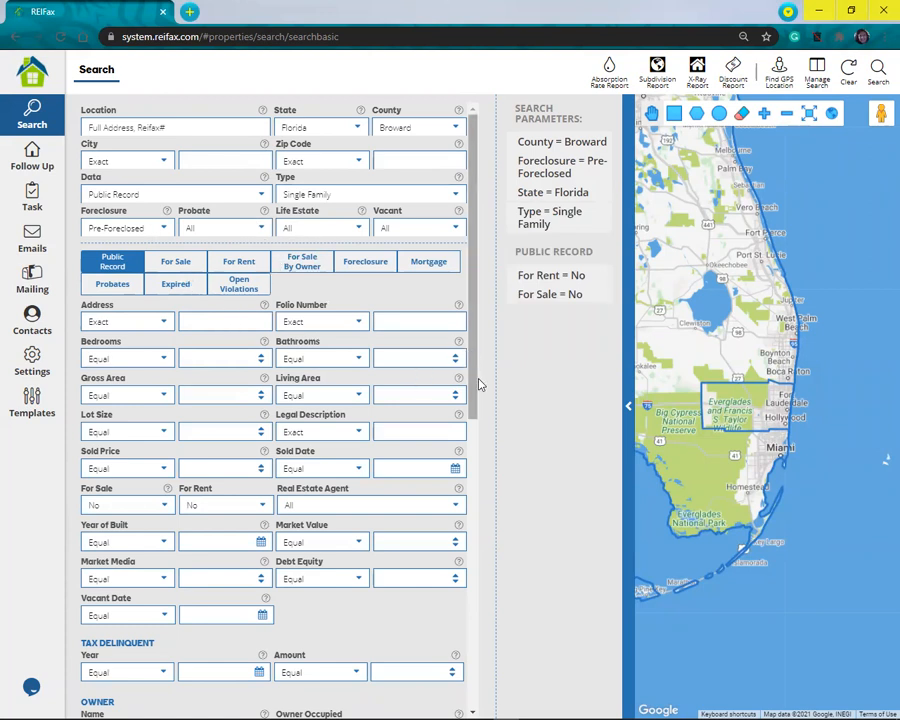
- Limit the market value criterion to equal or less than 350000
{"action": "scroll", "coordinate": [481, 440], "scroll_direction": "down", "scroll_amount": 3}
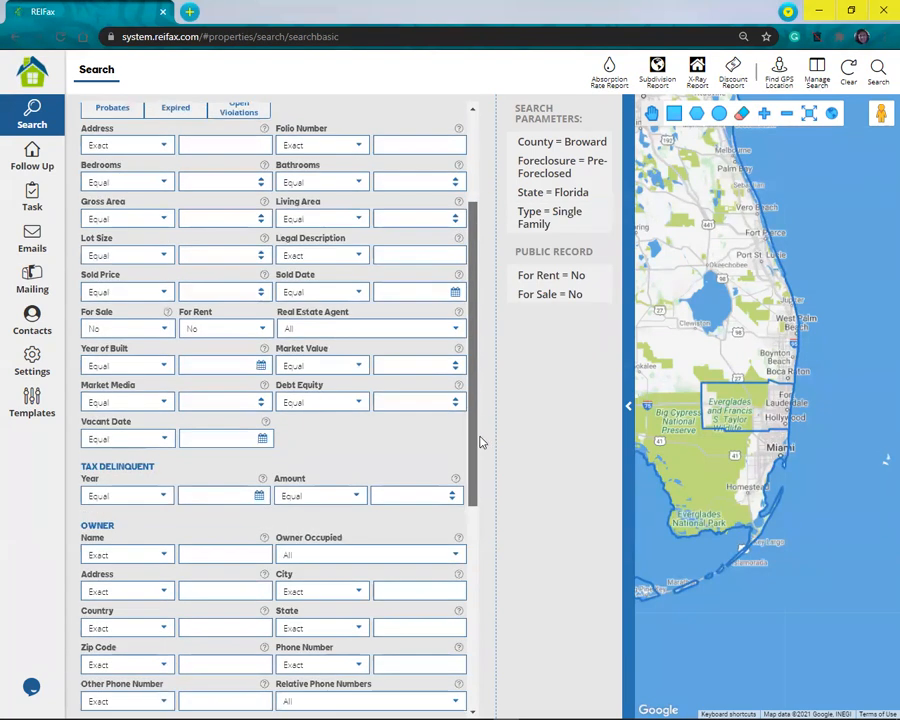
{"action": "left_click", "coordinate": [360, 366]}
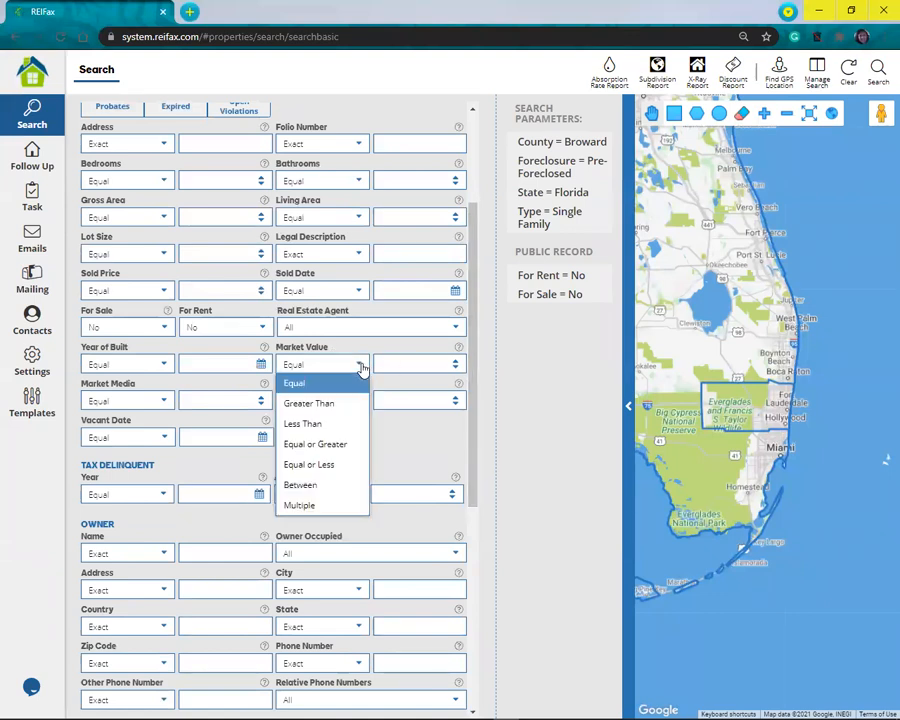
{"action": "left_click", "coordinate": [318, 464]}
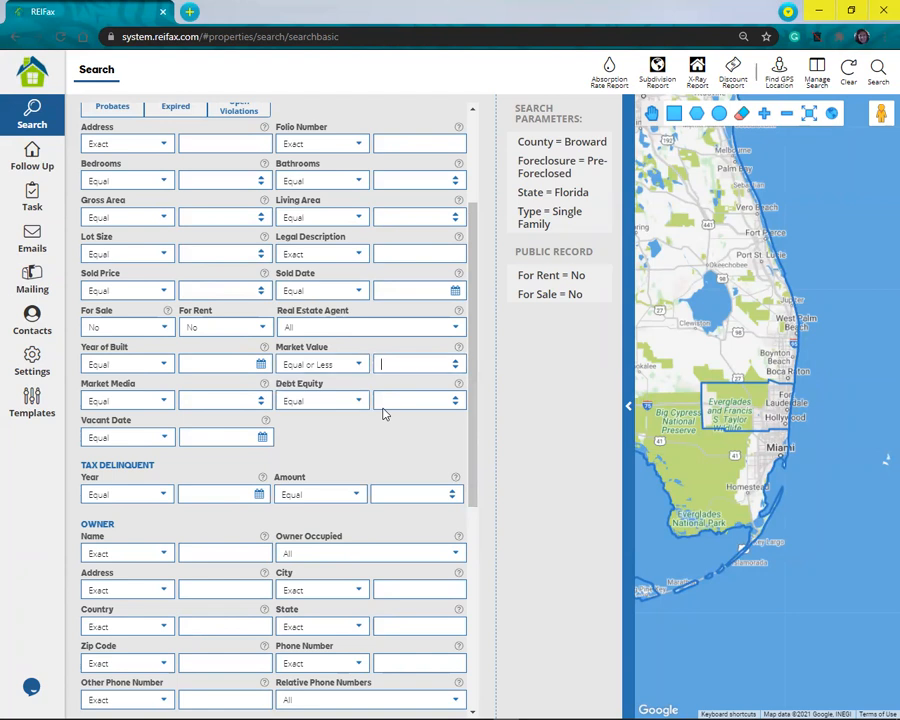
{"action": "type", "text": "3"}
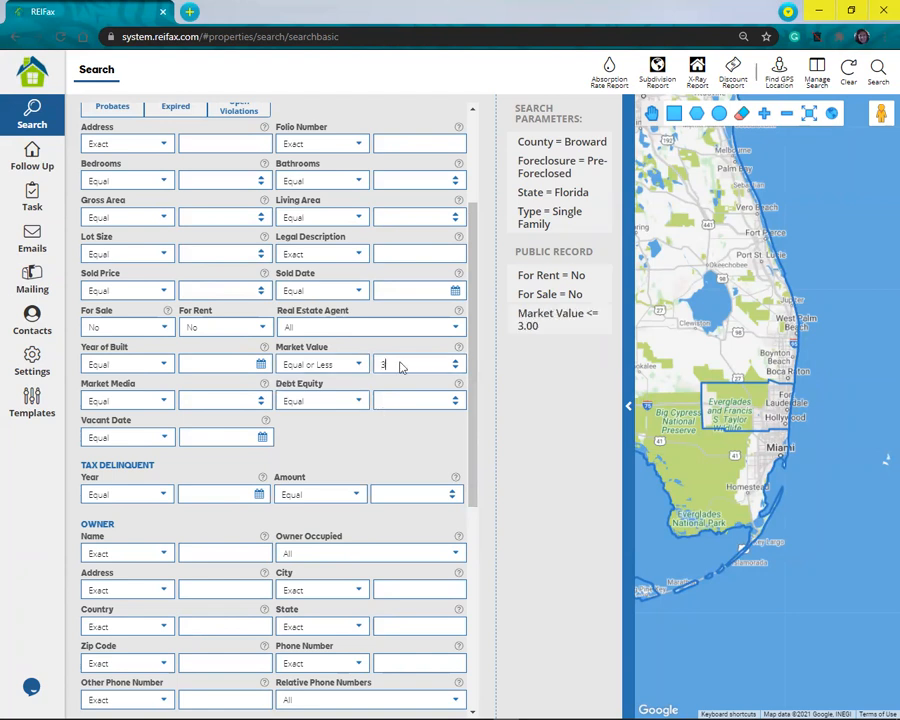
{"action": "type", "text": "500000"}
{"action": "key", "text": "BackSpace"}
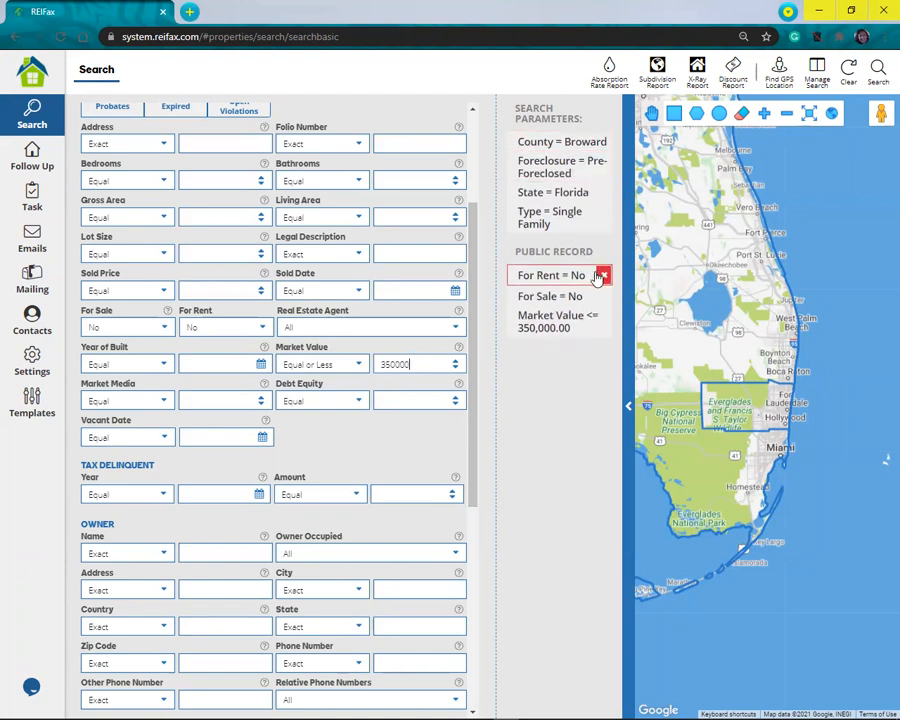
{"action": "left_click", "coordinate": [568, 338]}
- Exclude owner names with the Multiple Not Contains condition for bank,financial,corp,trust,llc
{"action": "left_click_drag", "start_coordinate": [474, 353], "coordinate": [467, 446]}
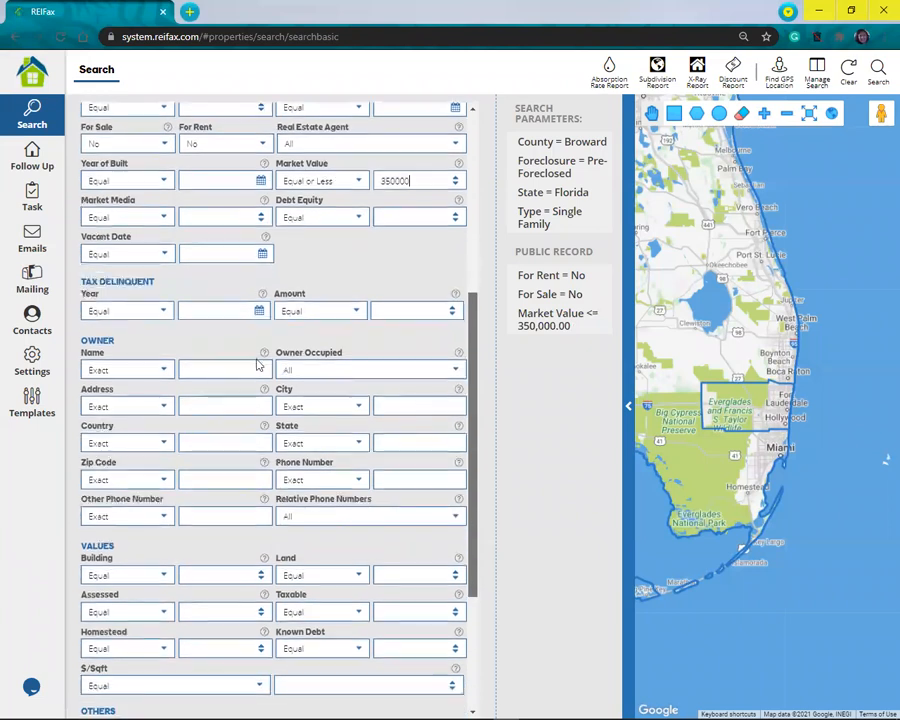
{"action": "left_click", "coordinate": [165, 373]}
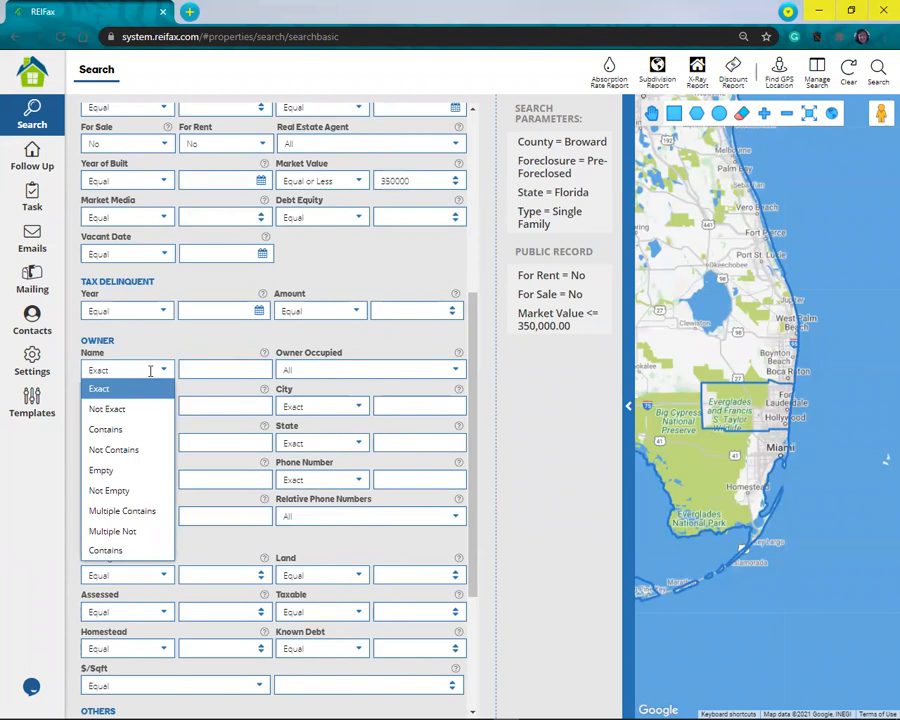
{"action": "left_click", "coordinate": [133, 537]}
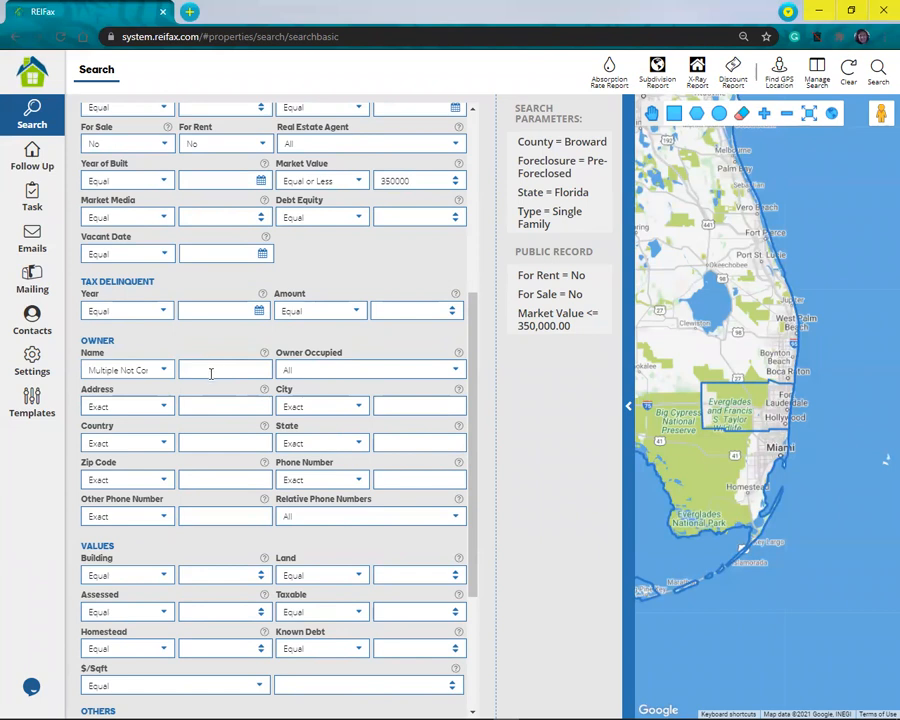
{"action": "left_click", "coordinate": [163, 371]}
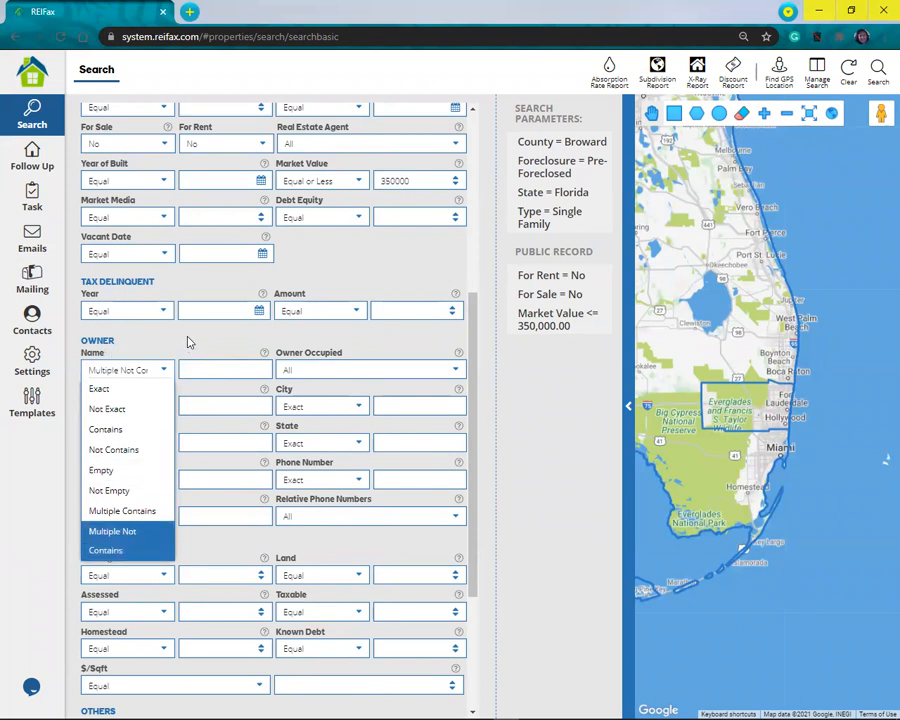
{"action": "left_click", "coordinate": [208, 369]}
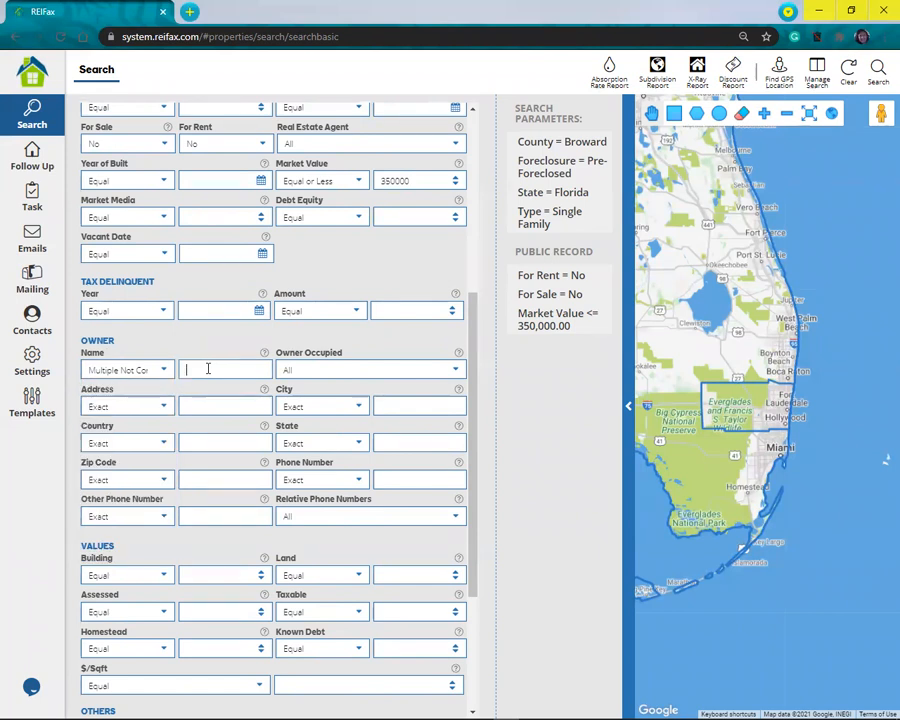
{"action": "type", "text": "bank,"}
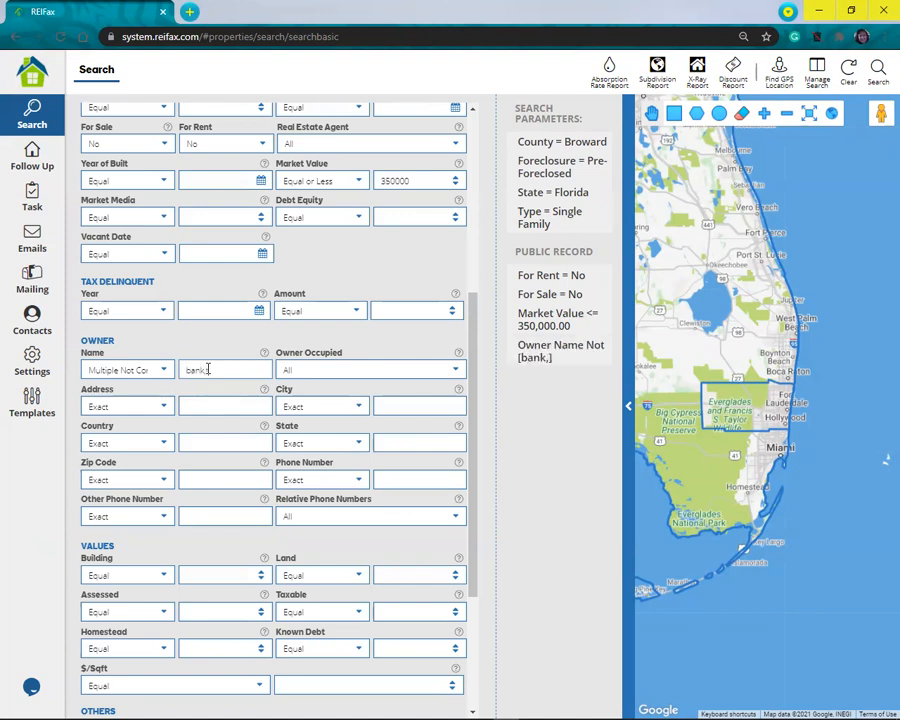
{"action": "type", "text": "financial,corp"}
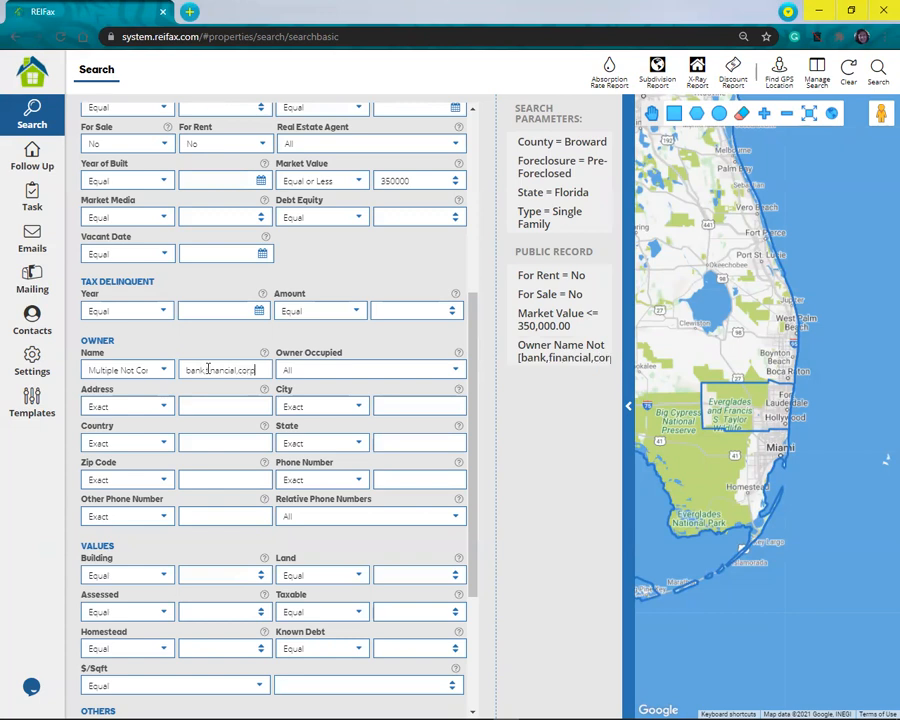
{"action": "type", "text": ",trust,llc"}
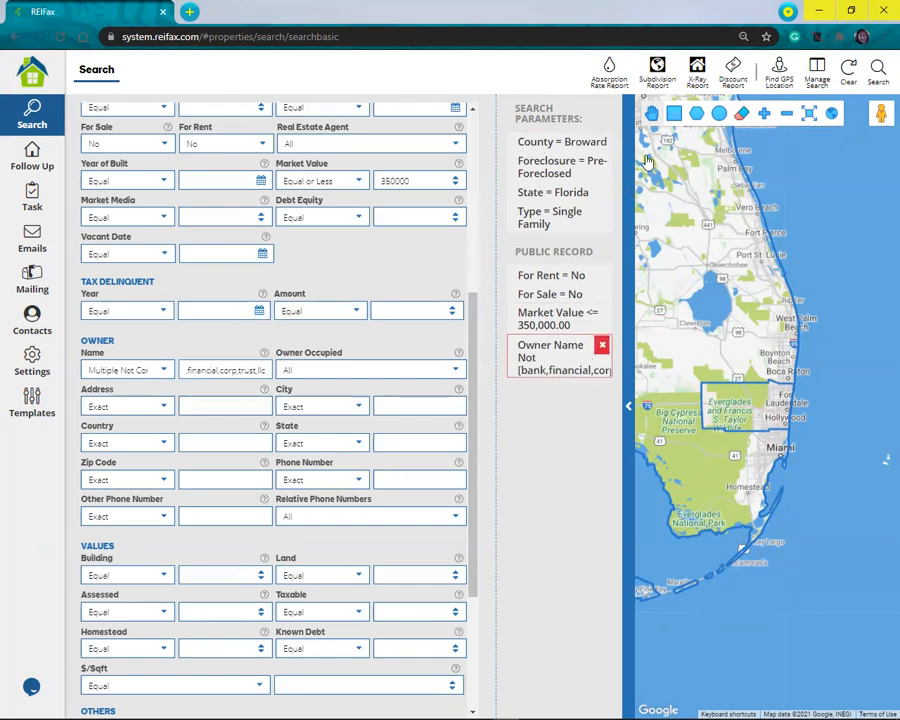
- Run the property search and look through the first page of results
{"action": "left_click", "coordinate": [877, 70]}
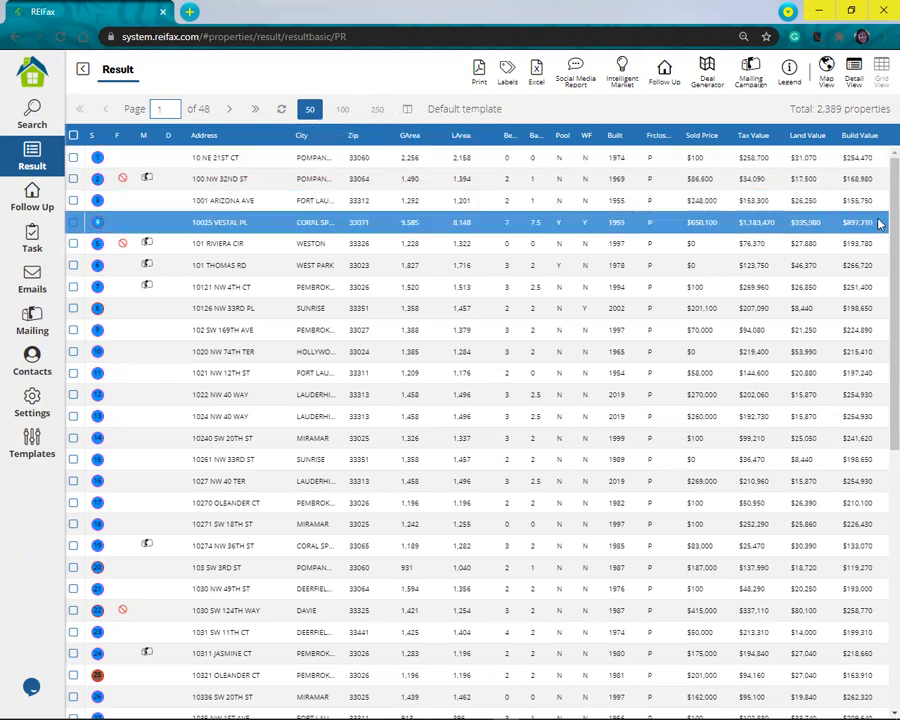
{"action": "scroll", "coordinate": [876, 380], "scroll_direction": "down", "scroll_amount": 2}
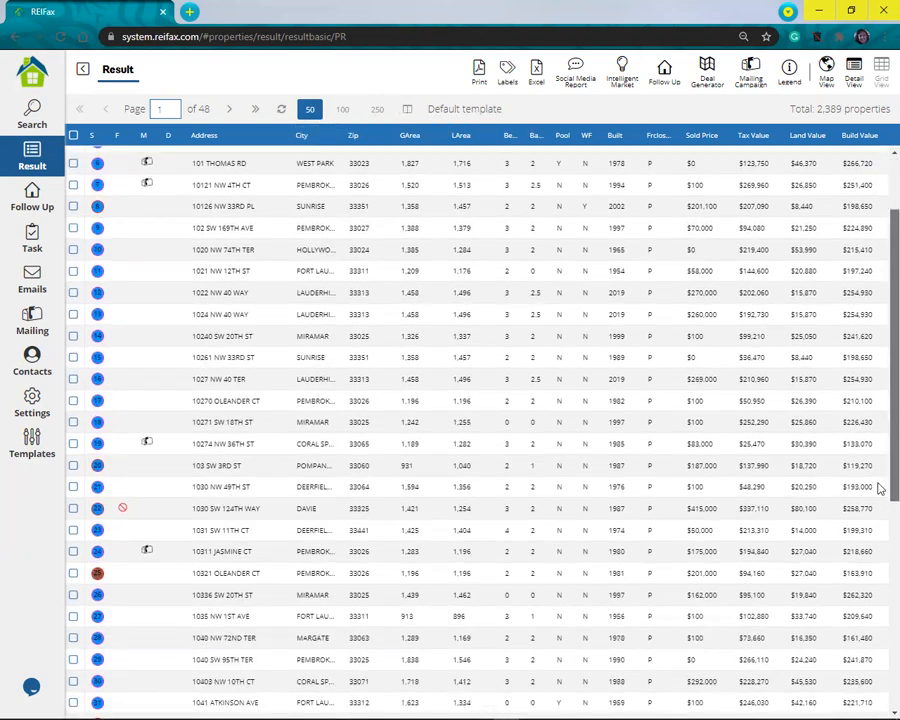
{"action": "scroll", "coordinate": [880, 489], "scroll_direction": "down", "scroll_amount": 1}
{"action": "scroll", "coordinate": [189, 211], "scroll_direction": "down", "scroll_amount": 4}
{"action": "scroll", "coordinate": [228, 312], "scroll_direction": "up", "scroll_amount": 6}
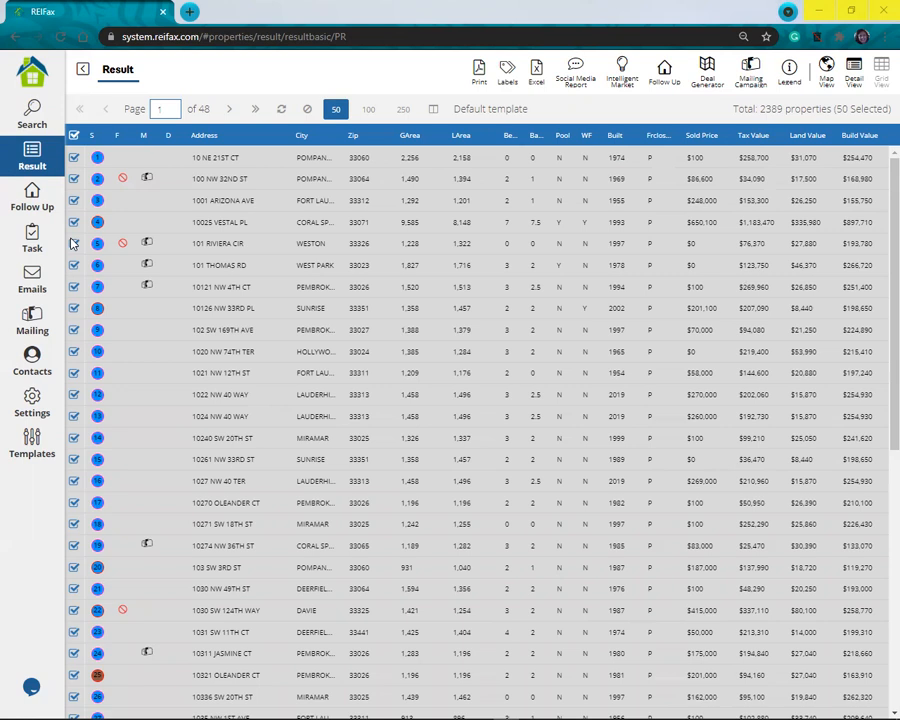
- Add the selected properties to a new mailing campaign named "50 props webinar test" with sending postcards enabled
{"action": "left_click", "coordinate": [749, 77]}
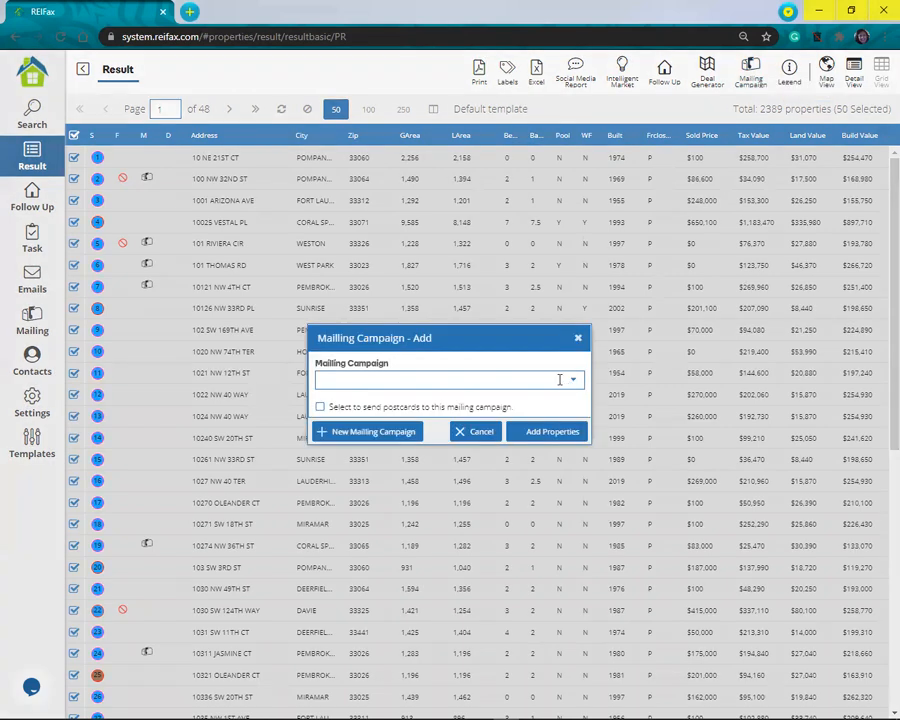
{"action": "left_click", "coordinate": [351, 436]}
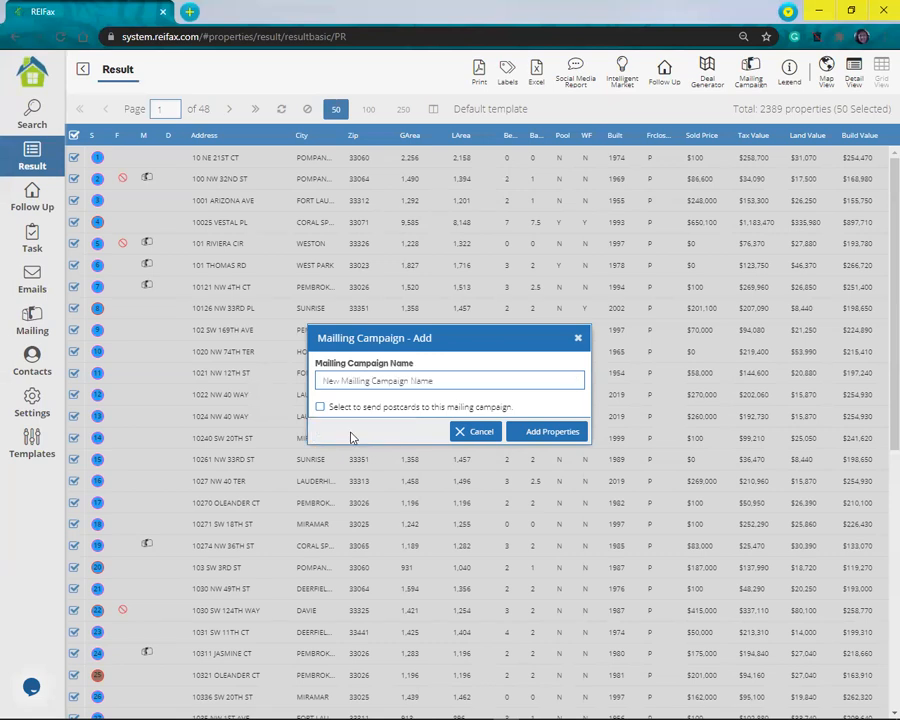
{"action": "left_click", "coordinate": [430, 381]}
{"action": "type", "text": "50 props webinar"}
{"action": "type", "text": "test"}
{"action": "left_click", "coordinate": [320, 408]}
{"action": "left_click", "coordinate": [531, 434]}
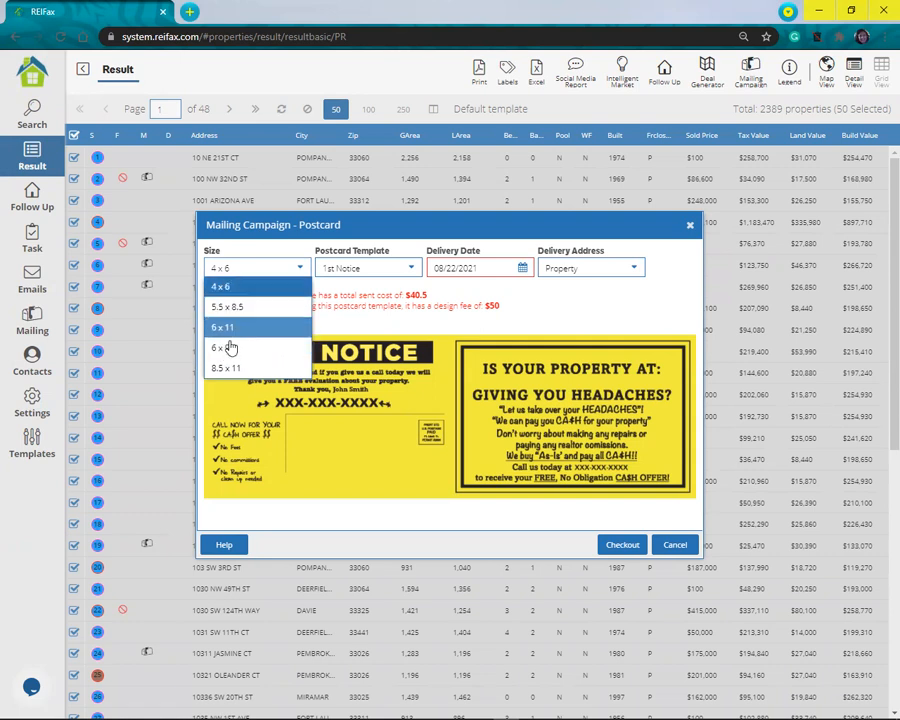
- Set the postcard size to 6 x 9 with the General Mail template, and take it to checkout without processing the payment
{"action": "left_click", "coordinate": [222, 348]}
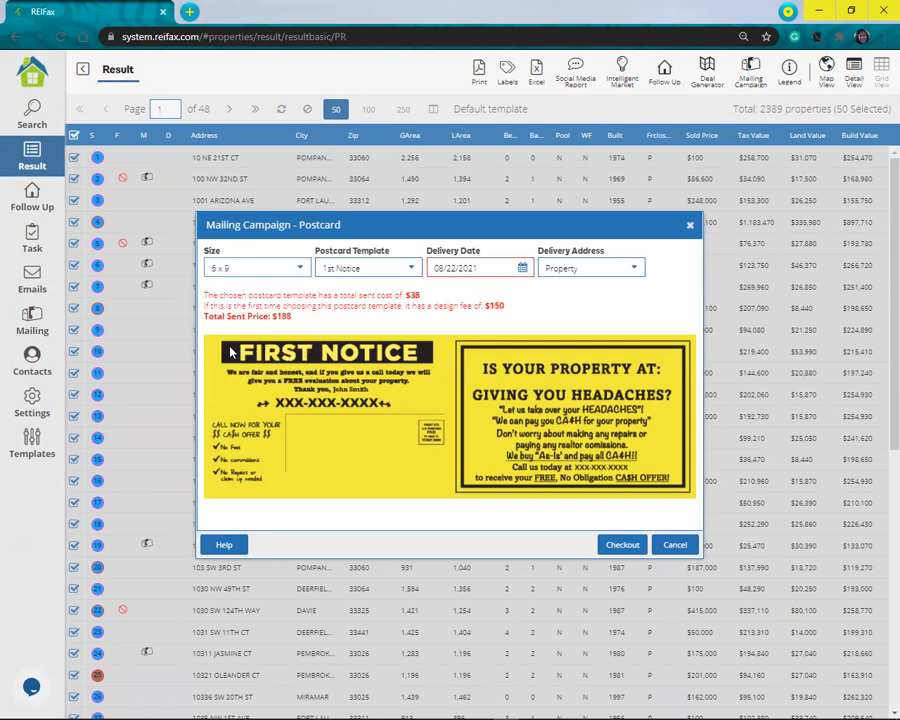
{"action": "left_click", "coordinate": [410, 270]}
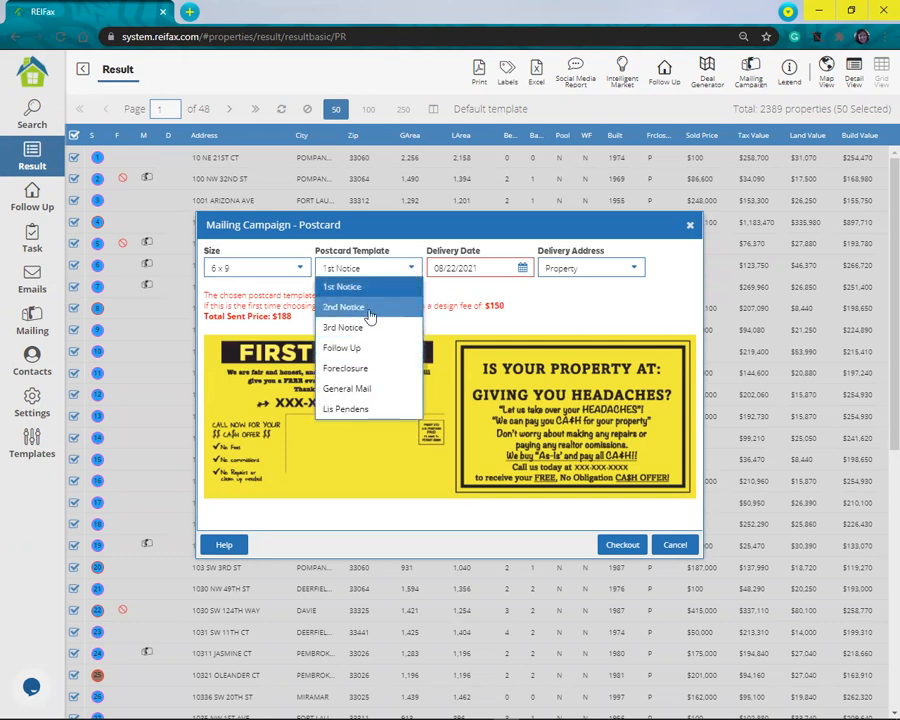
{"action": "left_click", "coordinate": [364, 391]}
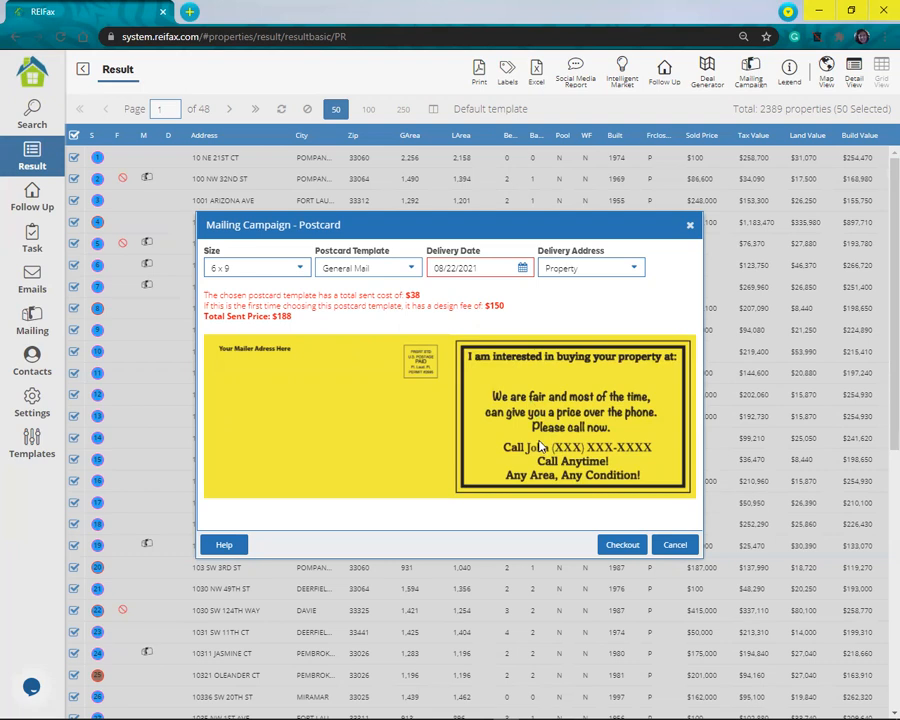
{"action": "left_click", "coordinate": [627, 548]}
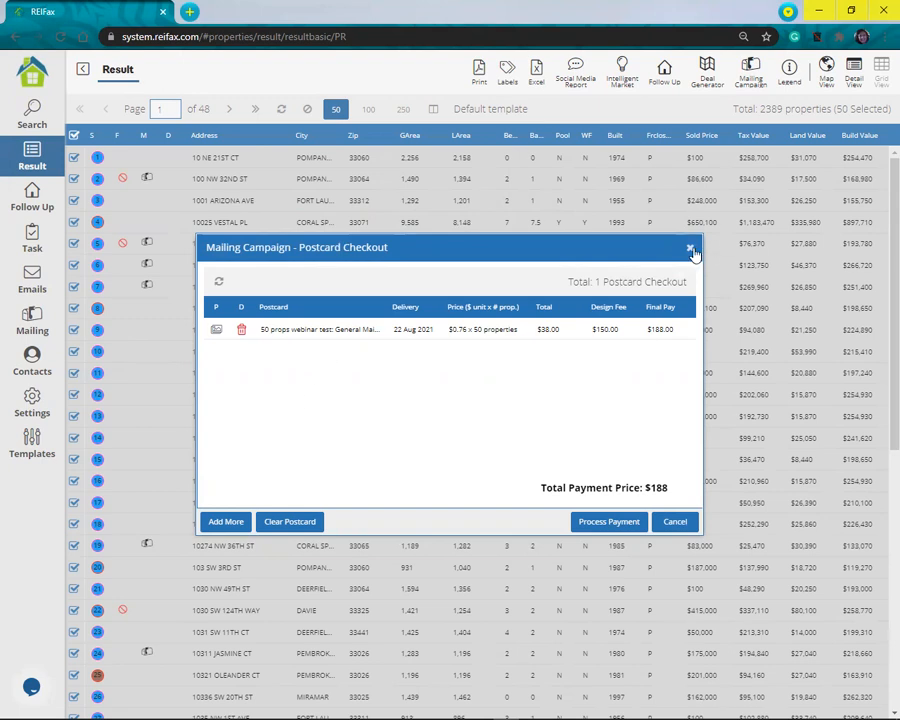
{"action": "left_click", "coordinate": [678, 527]}
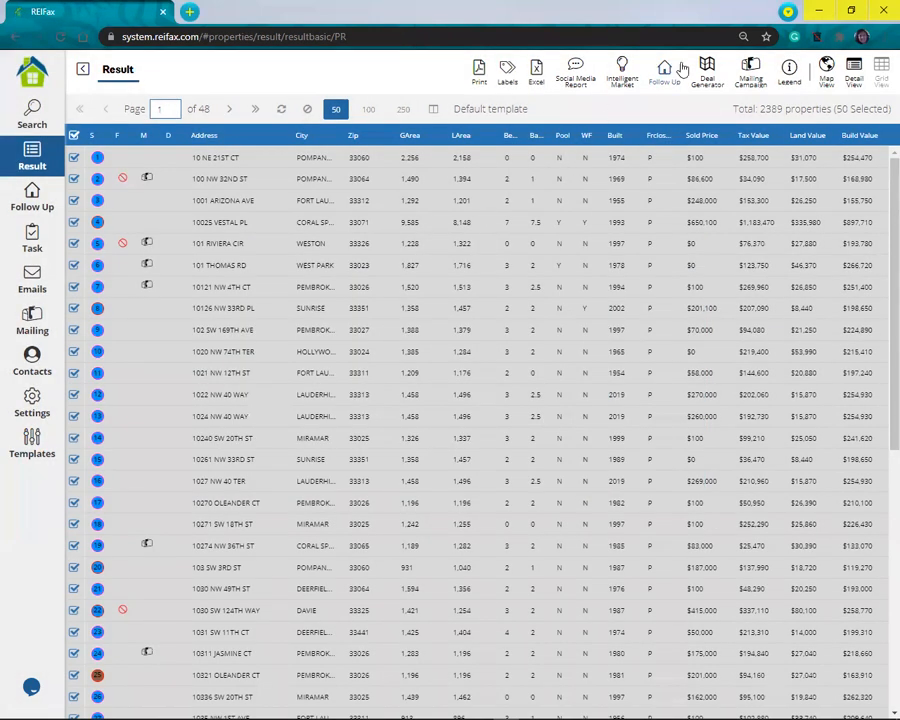
- Add the 50 selected properties to a new mailing campaign named "50 props webinar test"
{"action": "left_click", "coordinate": [754, 72]}
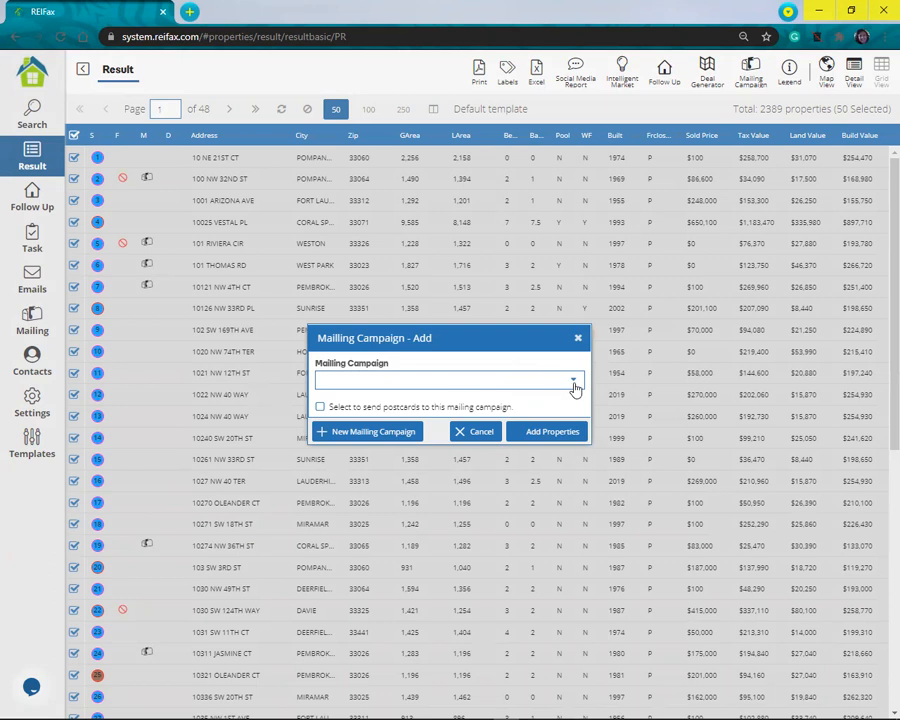
{"action": "left_click", "coordinate": [368, 432]}
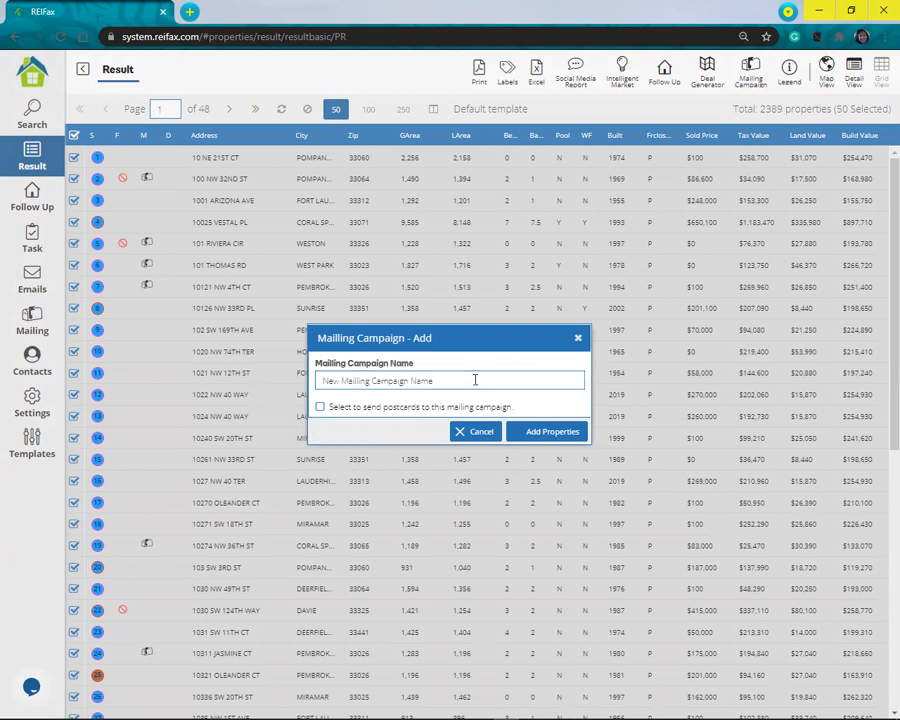
{"action": "type", "text": "50"}
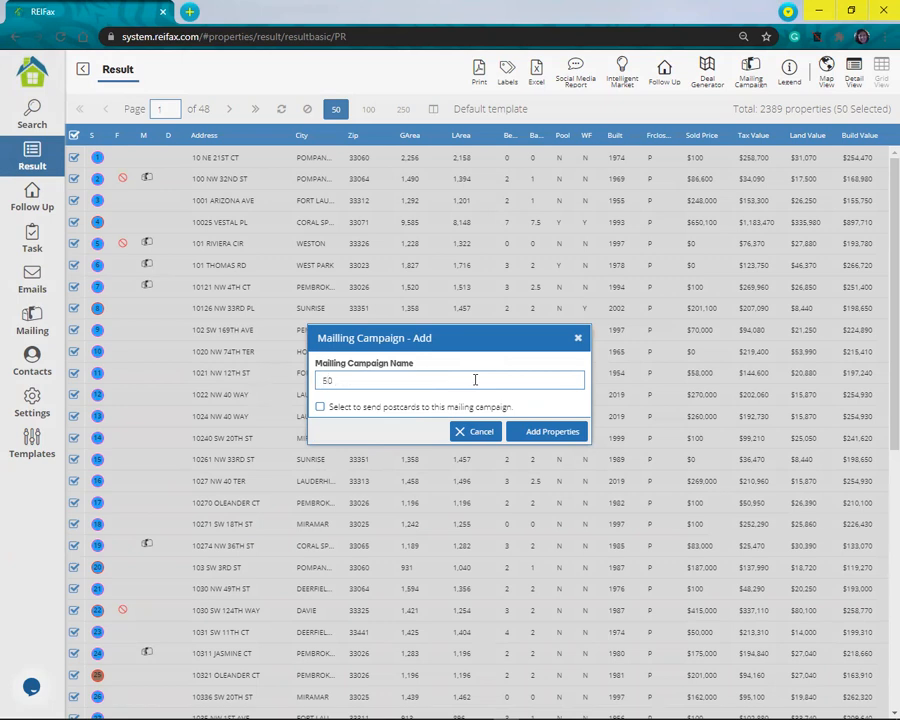
{"action": "type", "text": " props webinar test"}
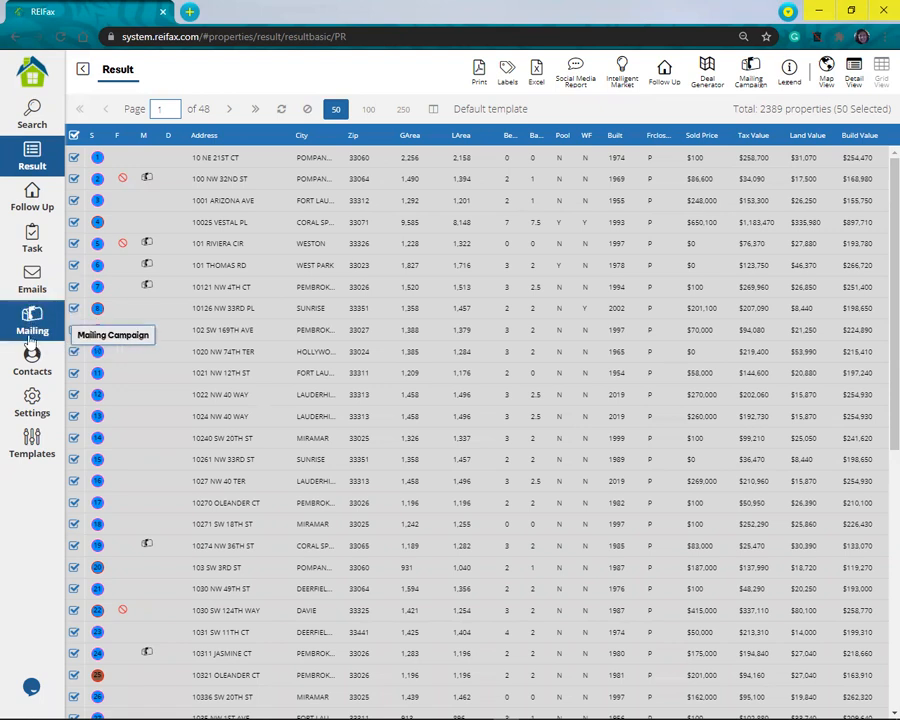
- Go to the mailing campaigns, open the first "50 props webinar test" campaign and select all of its properties
{"action": "left_click", "coordinate": [32, 322]}
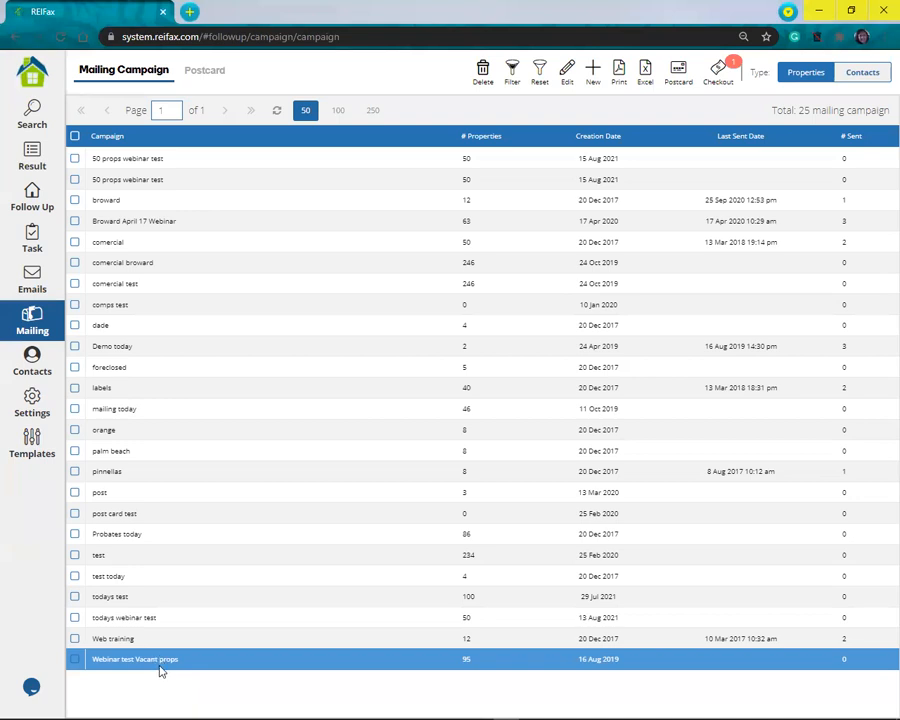
{"action": "double_click", "coordinate": [147, 161]}
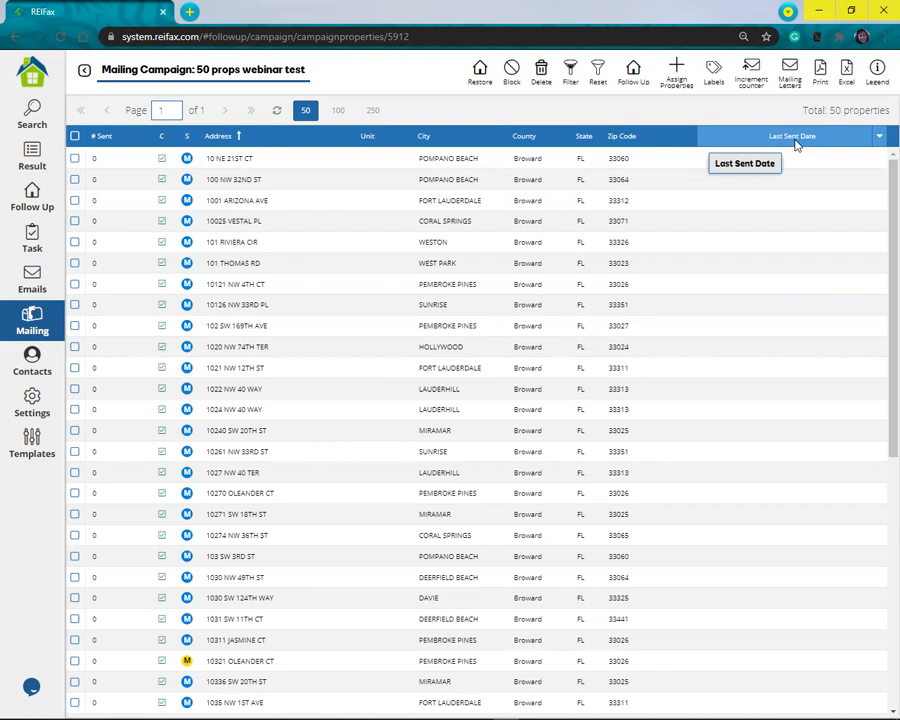
{"action": "left_click", "coordinate": [76, 136]}
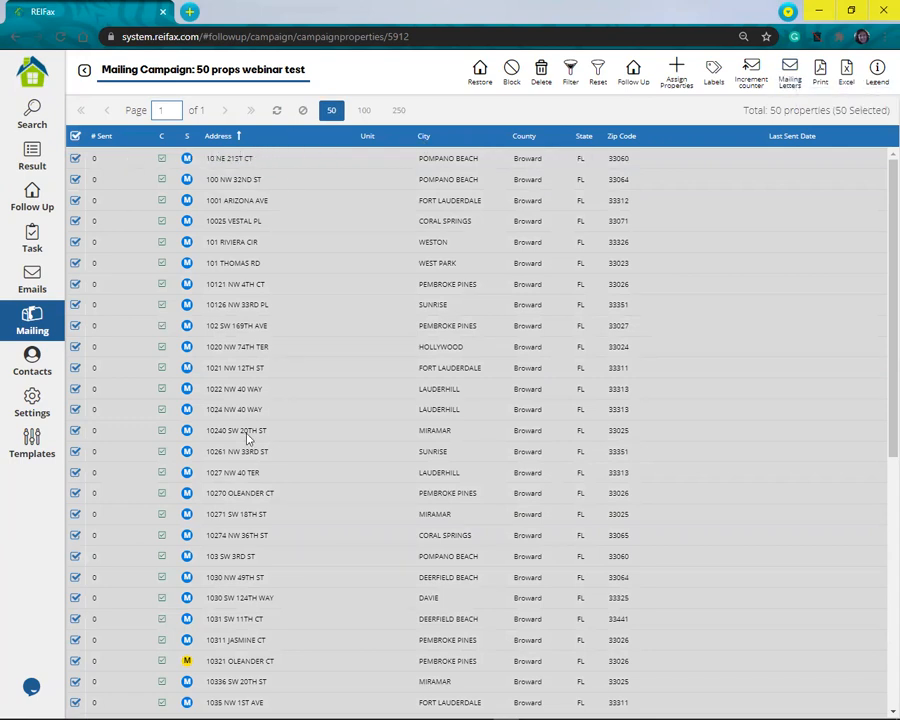
- Try to create mailing letters for the selected properties by loading the Webinar letter template
{"action": "left_click", "coordinate": [789, 72]}
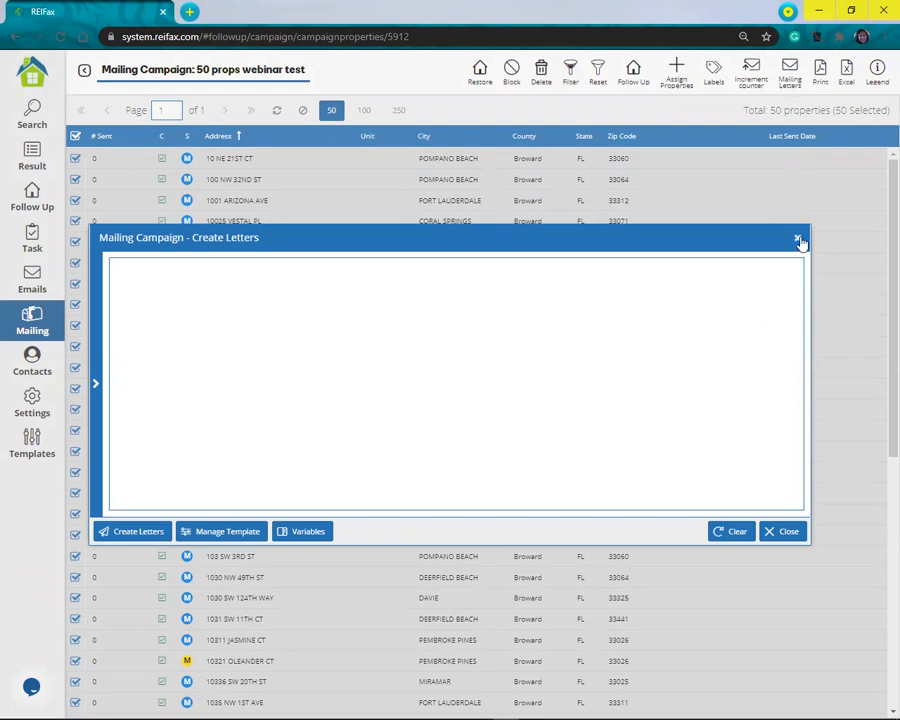
{"action": "left_click", "coordinate": [790, 85]}
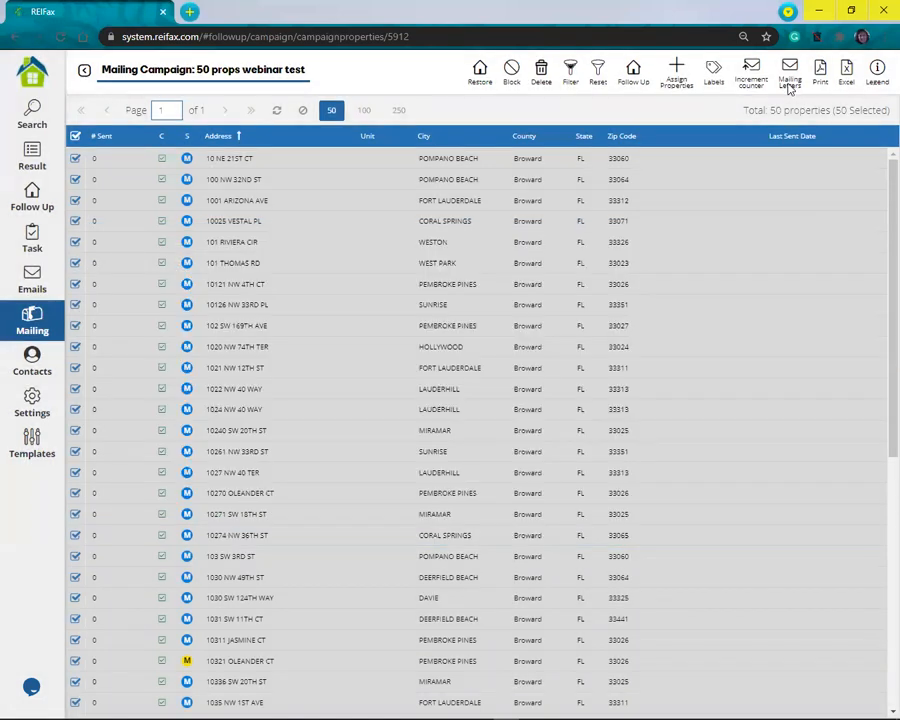
{"action": "left_click", "coordinate": [789, 86]}
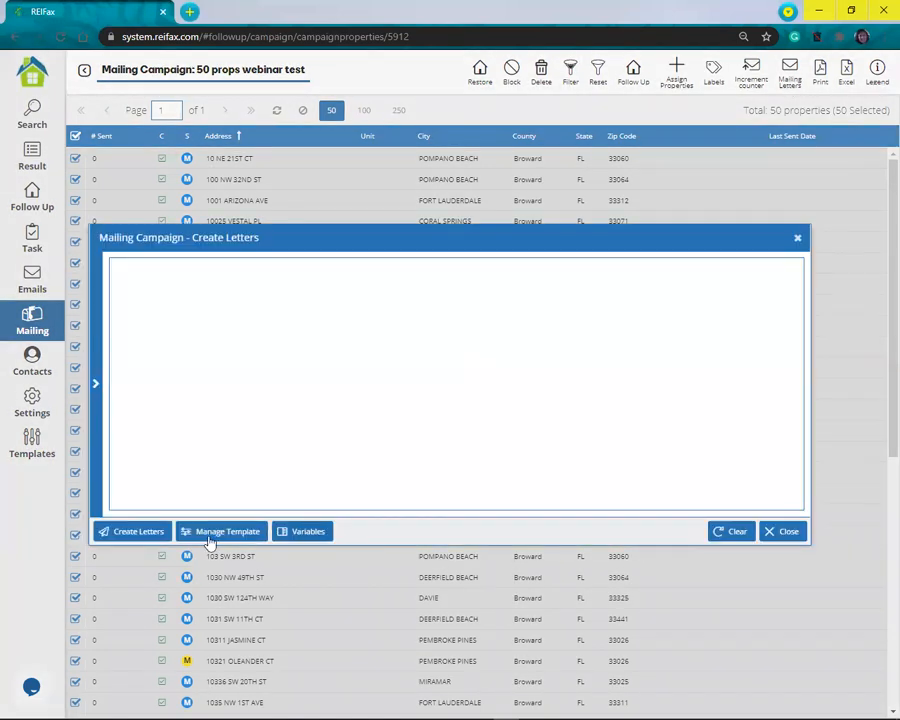
{"action": "left_click", "coordinate": [211, 532]}
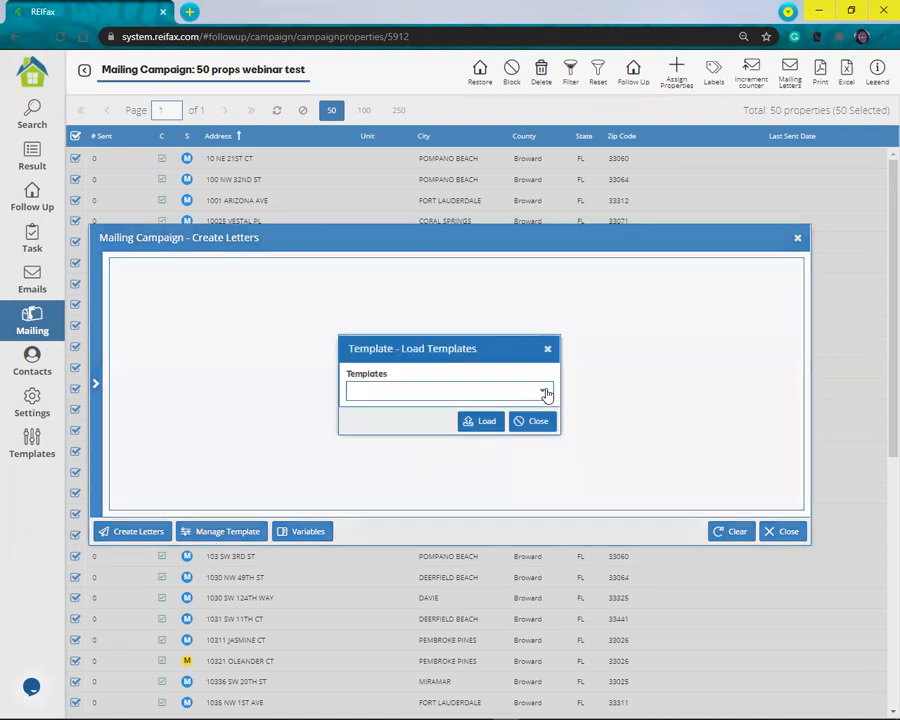
{"action": "left_click", "coordinate": [547, 393]}
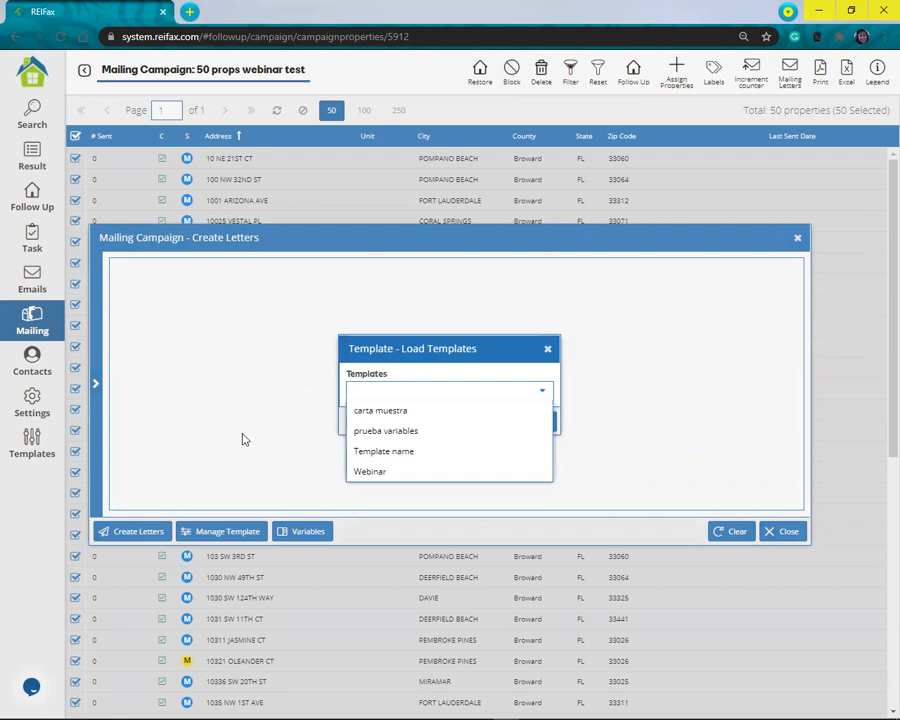
{"action": "left_click", "coordinate": [225, 541]}
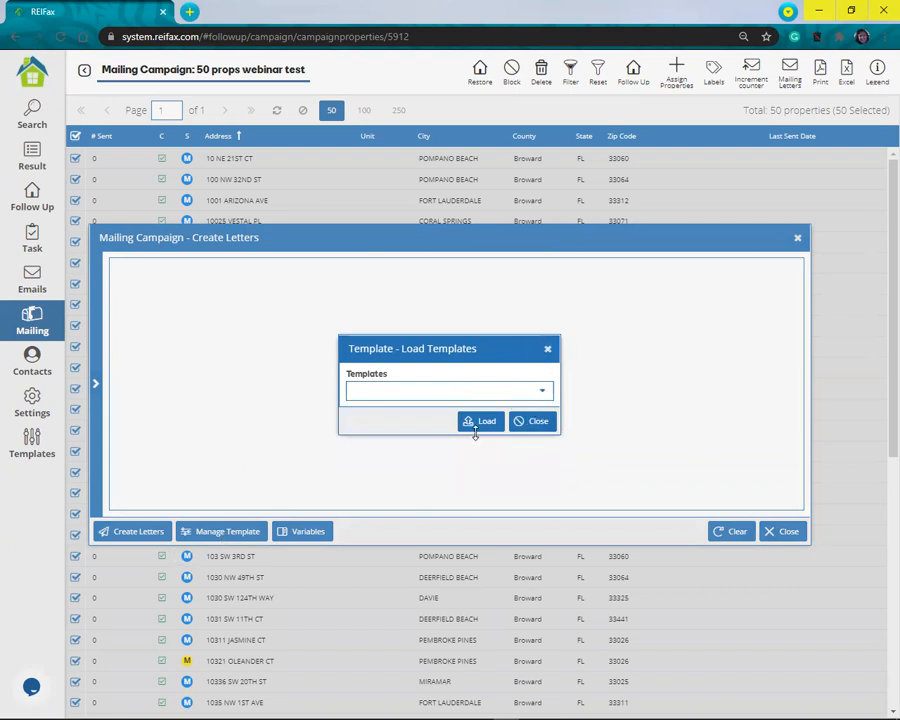
{"action": "left_click", "coordinate": [532, 391]}
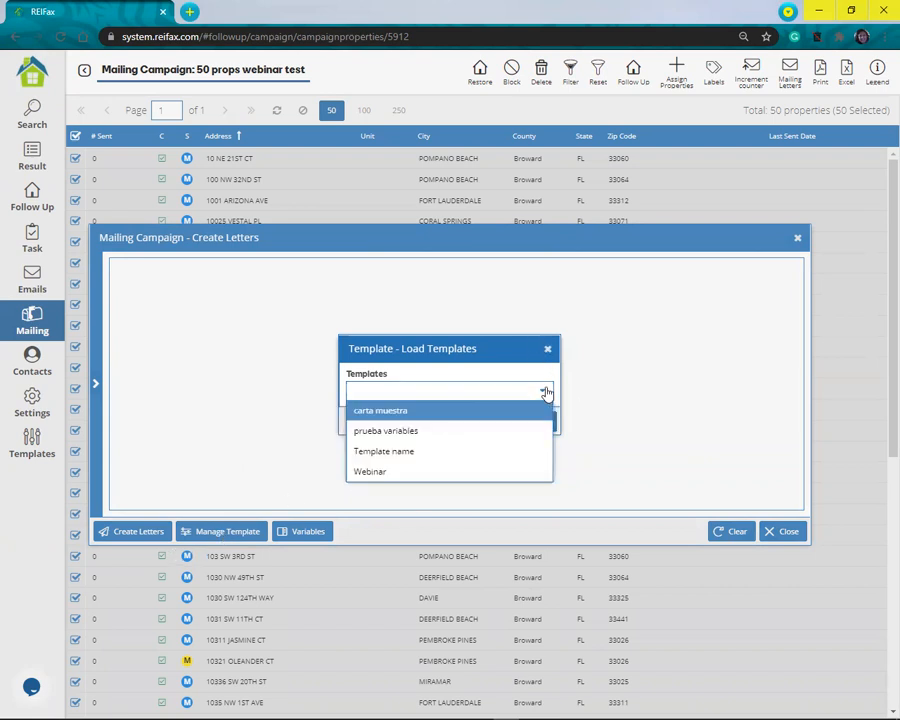
{"action": "left_click", "coordinate": [379, 474]}
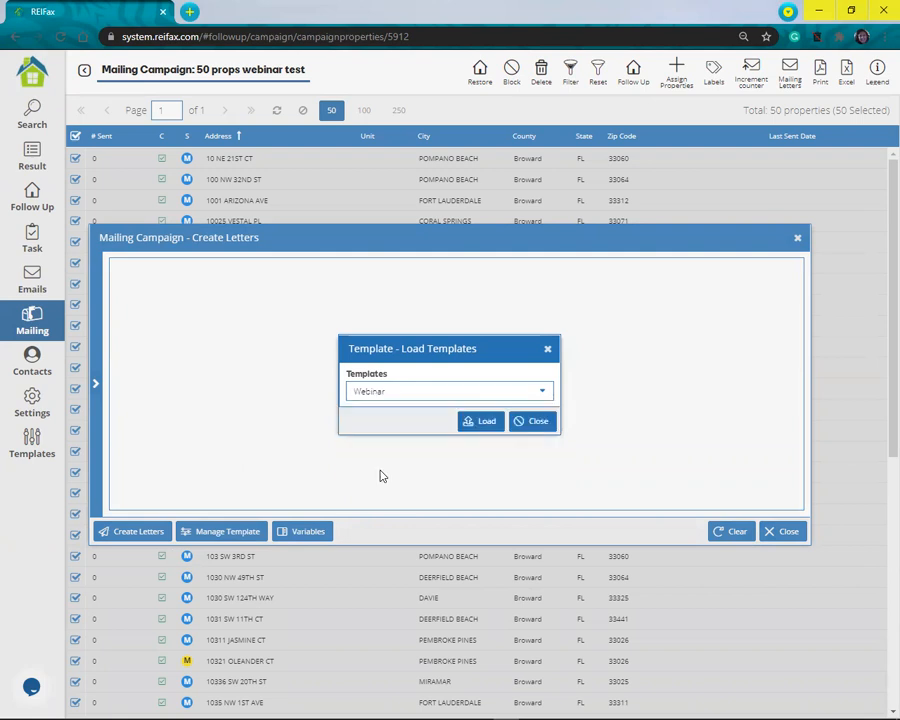
{"action": "left_click", "coordinate": [484, 422]}
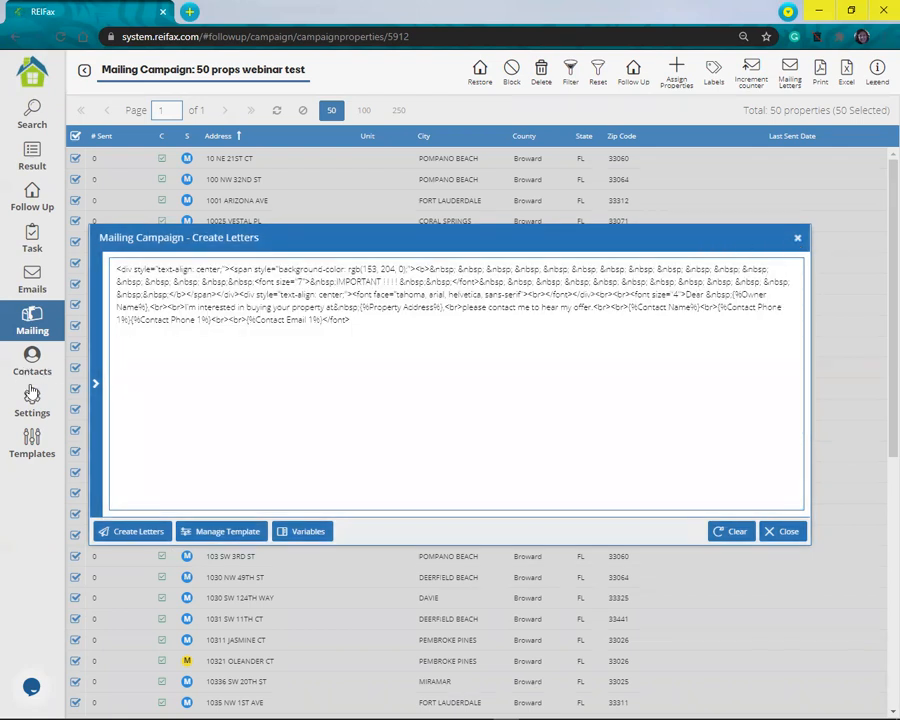
- Look through the saved letter templates, including "prueba variables" and "Template name", and view the blank form for adding one
{"action": "left_click", "coordinate": [33, 450]}
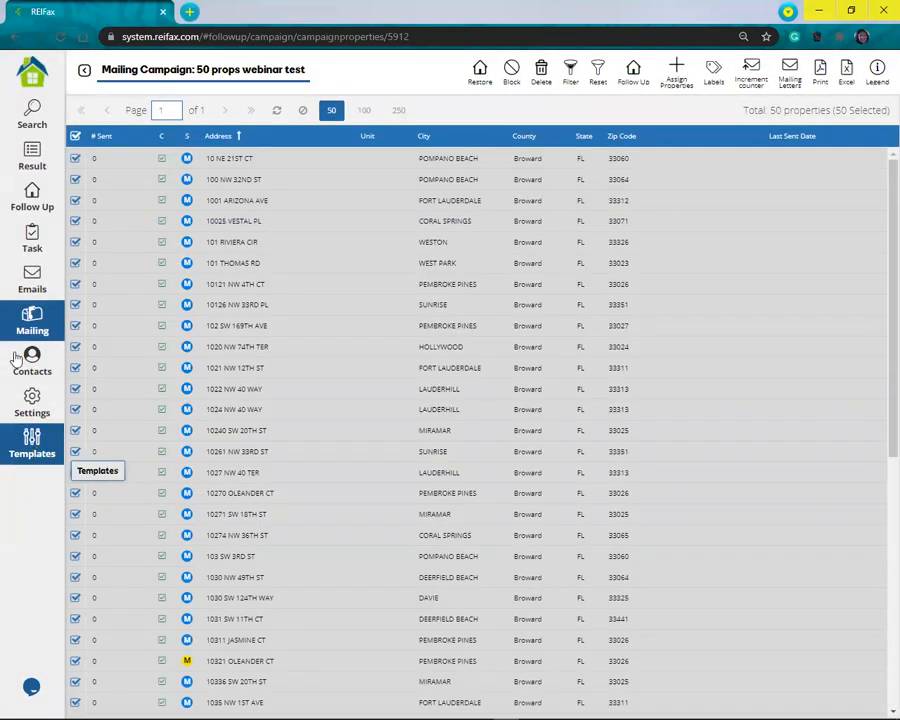
{"action": "left_click", "coordinate": [31, 451]}
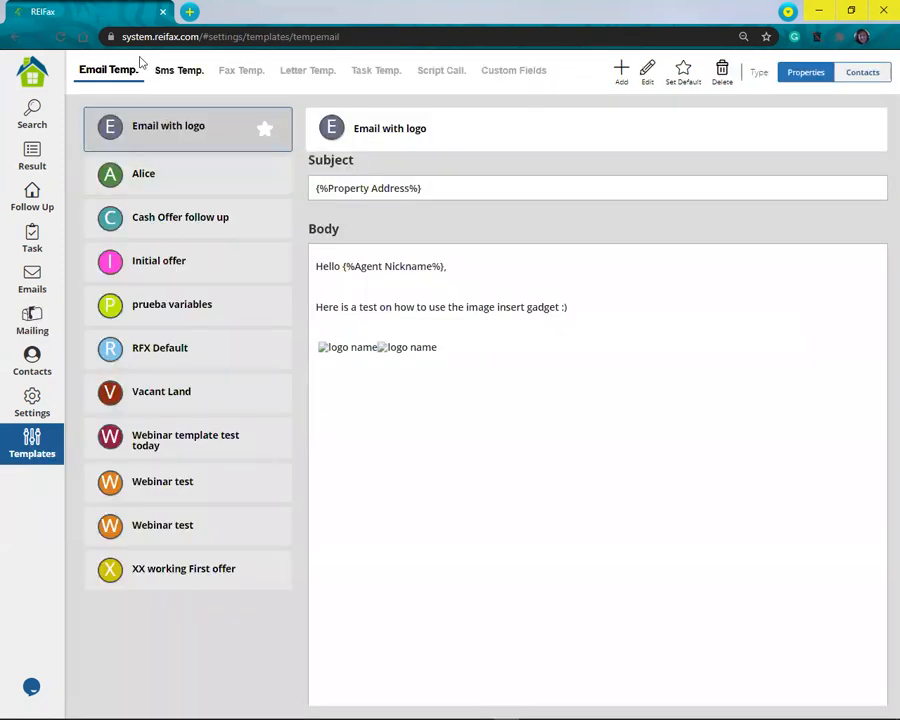
{"action": "left_click", "coordinate": [301, 76]}
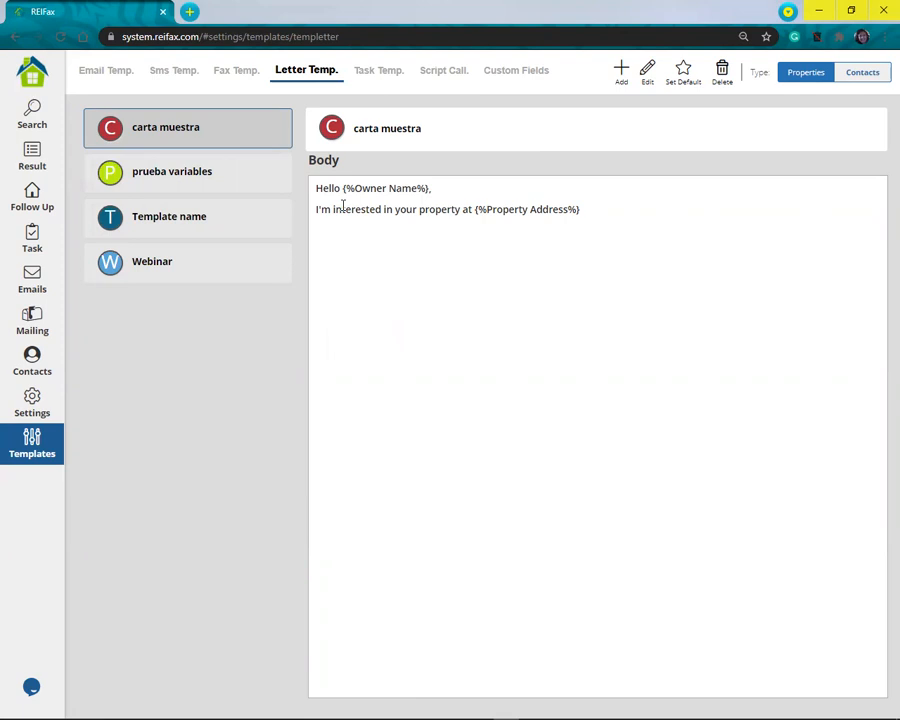
{"action": "left_click", "coordinate": [620, 70]}
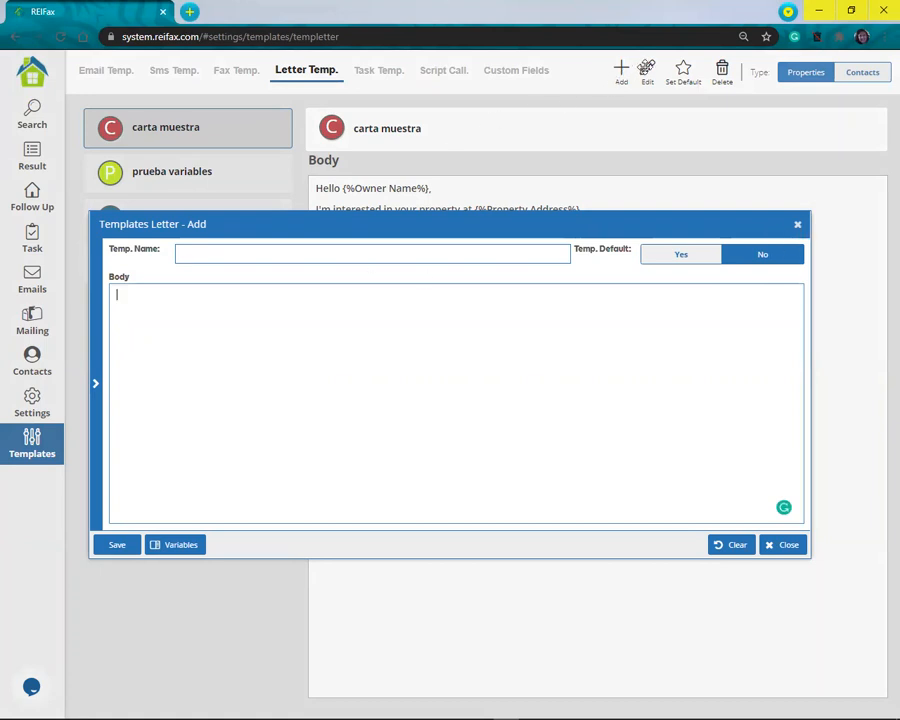
{"action": "left_click", "coordinate": [797, 225]}
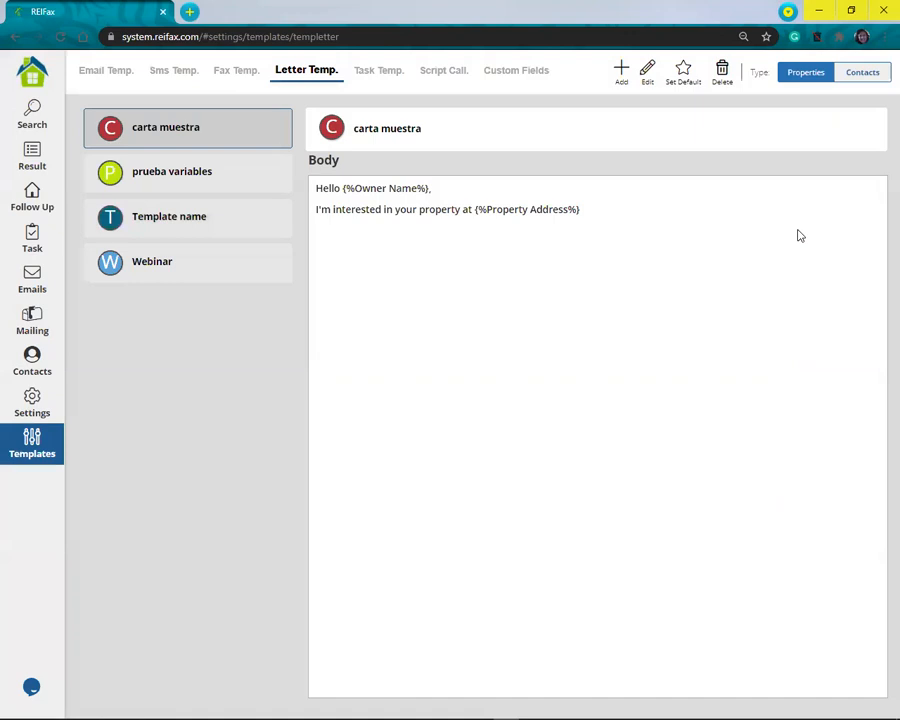
{"action": "left_click", "coordinate": [207, 175]}
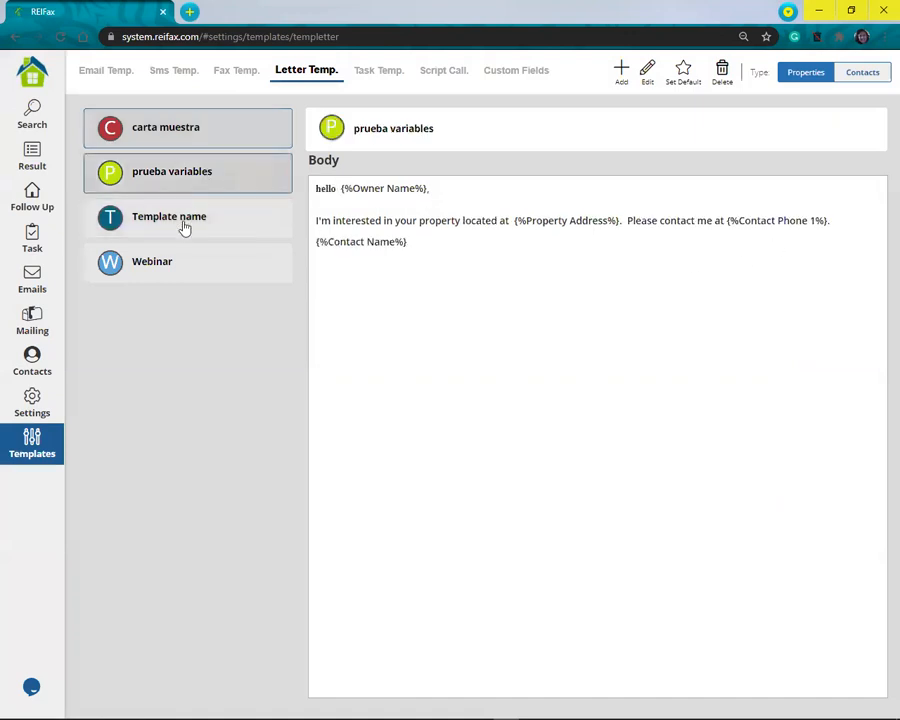
{"action": "left_click", "coordinate": [186, 226]}
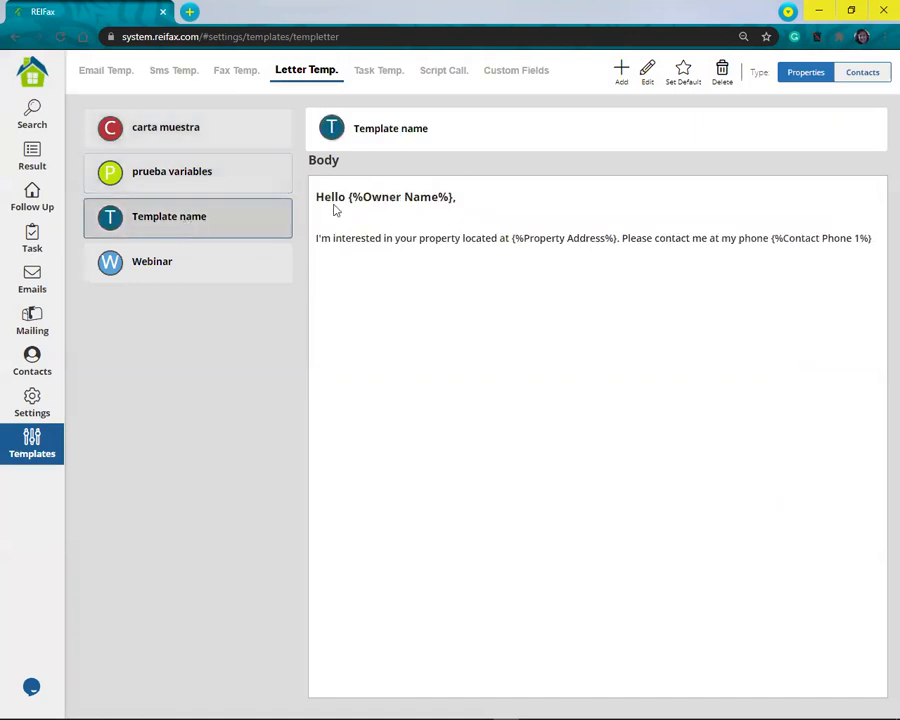
- Open the letter template called "Template name" for editing, and leave it unedited for the control panel
{"action": "left_click", "coordinate": [647, 72]}
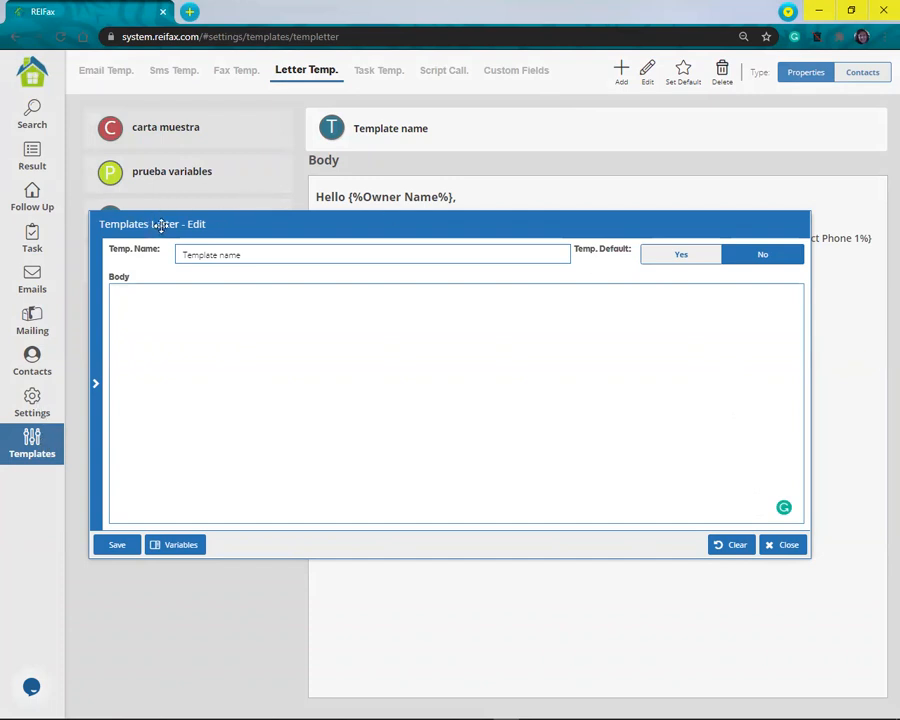
{"action": "left_click", "coordinate": [28, 74]}
{"action": "left_click", "coordinate": [28, 74]}
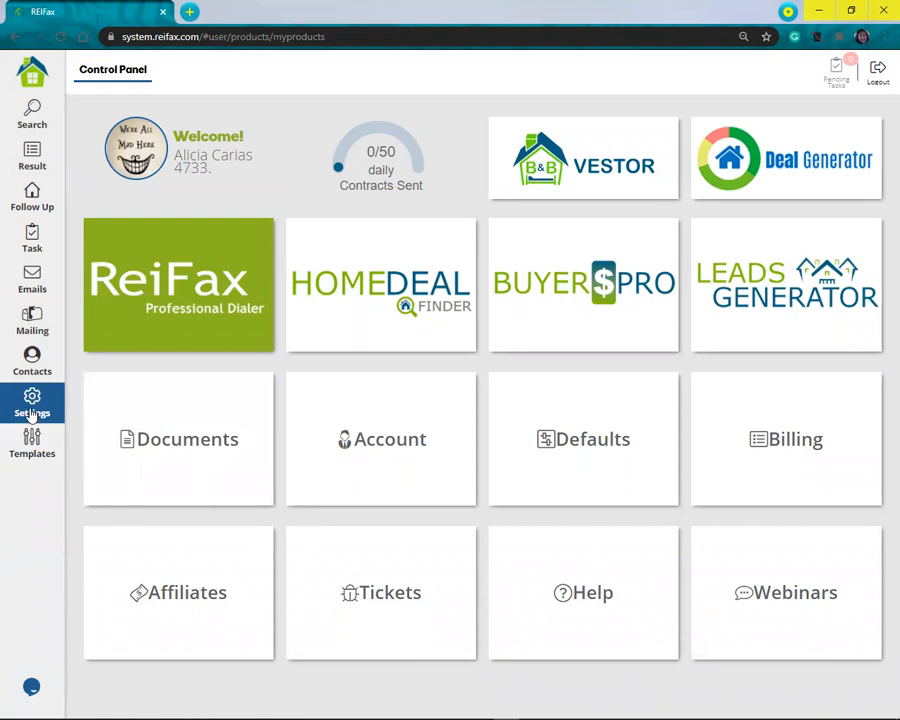
- View the support chat's contact form from the control panel and close it without submitting anything
{"action": "left_click", "coordinate": [96, 588]}
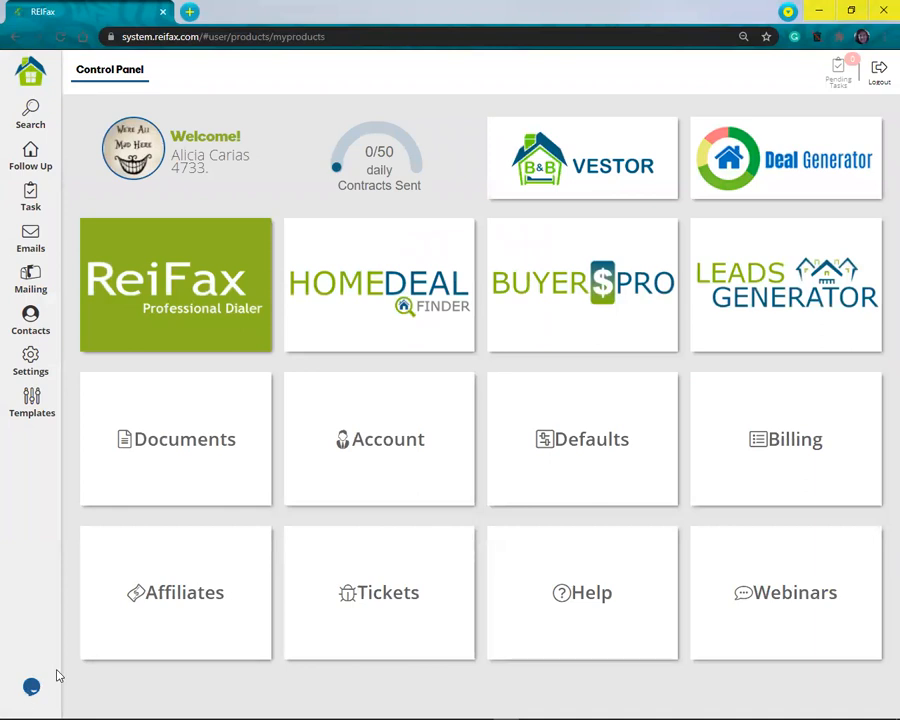
{"action": "left_click", "coordinate": [31, 686]}
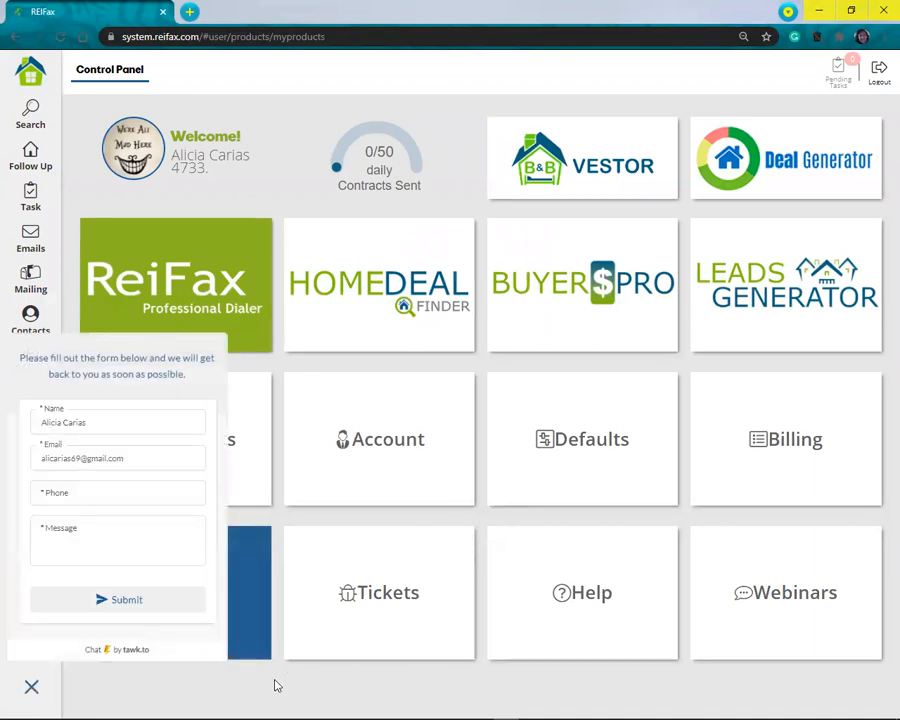
{"action": "left_click", "coordinate": [31, 686]}
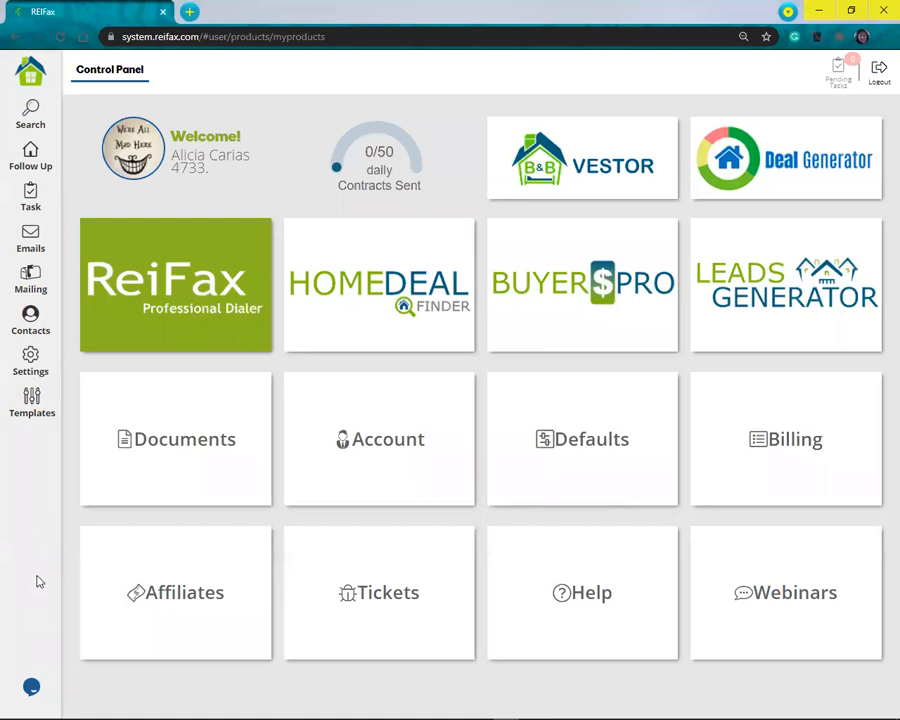
- Return to the first "50 props webinar test" mailing campaign and select every property listed in it
{"action": "left_click", "coordinate": [31, 283]}
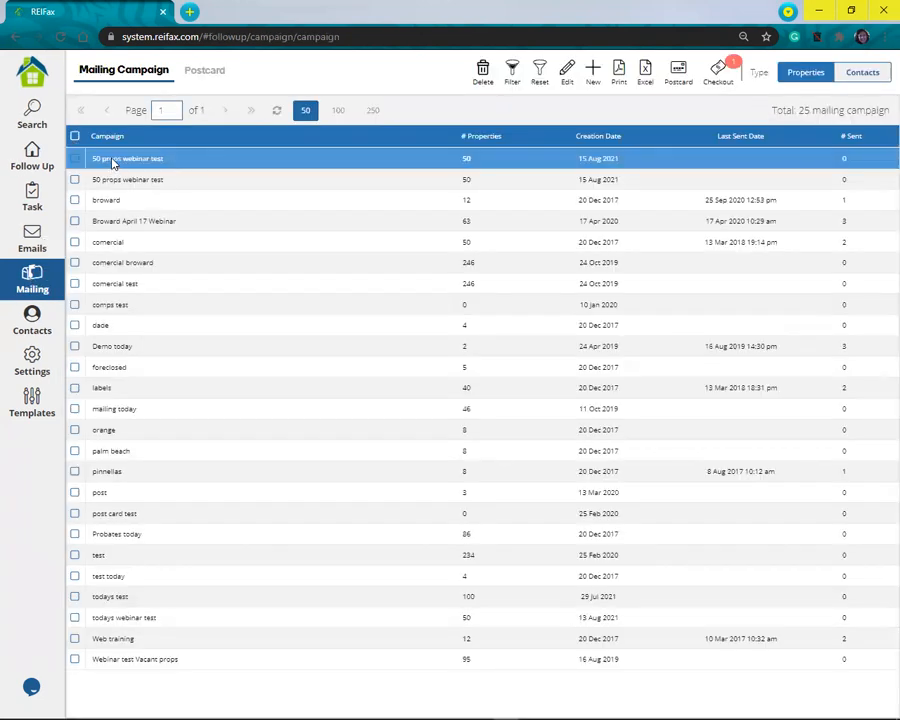
{"action": "left_click", "coordinate": [113, 163]}
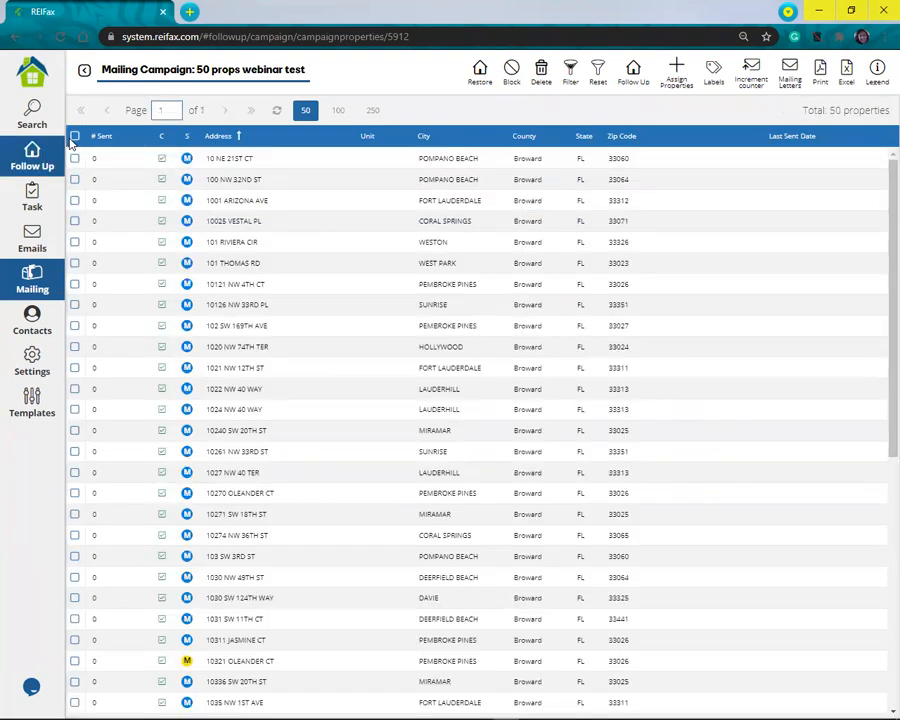
{"action": "left_click", "coordinate": [74, 136]}
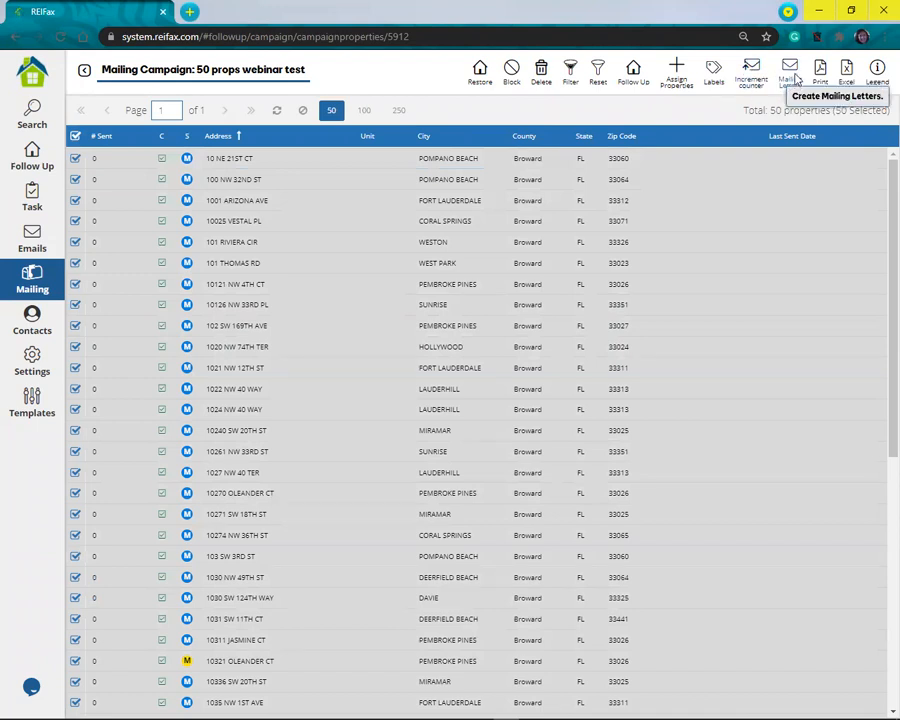
- Start a mailing letter for the selected properties and insert the Owner Name variable in its body
{"action": "left_click", "coordinate": [794, 80]}
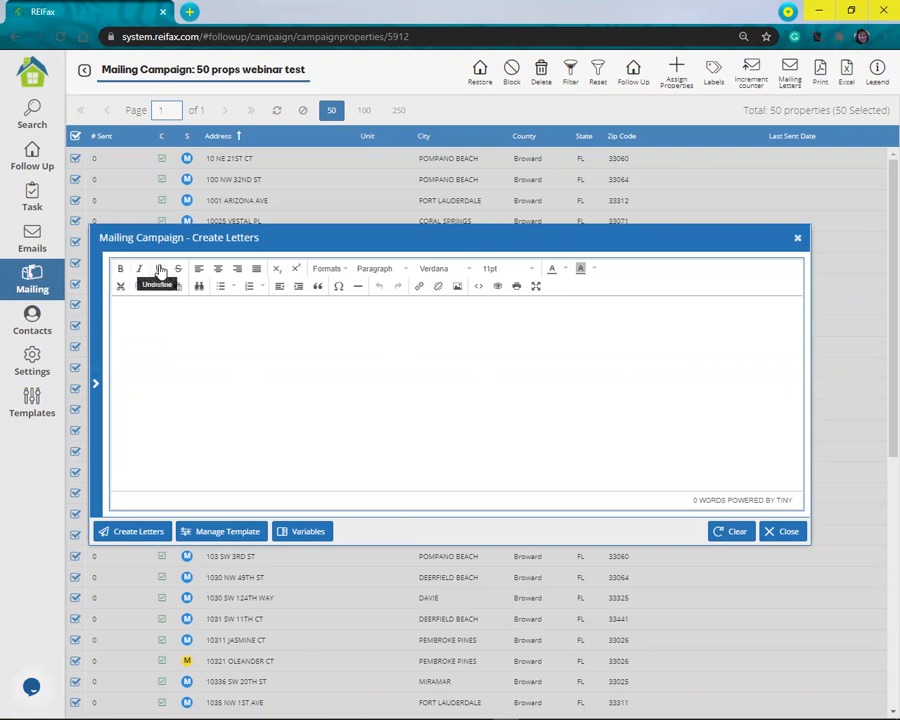
{"action": "left_click", "coordinate": [148, 307]}
{"action": "left_click", "coordinate": [97, 388]}
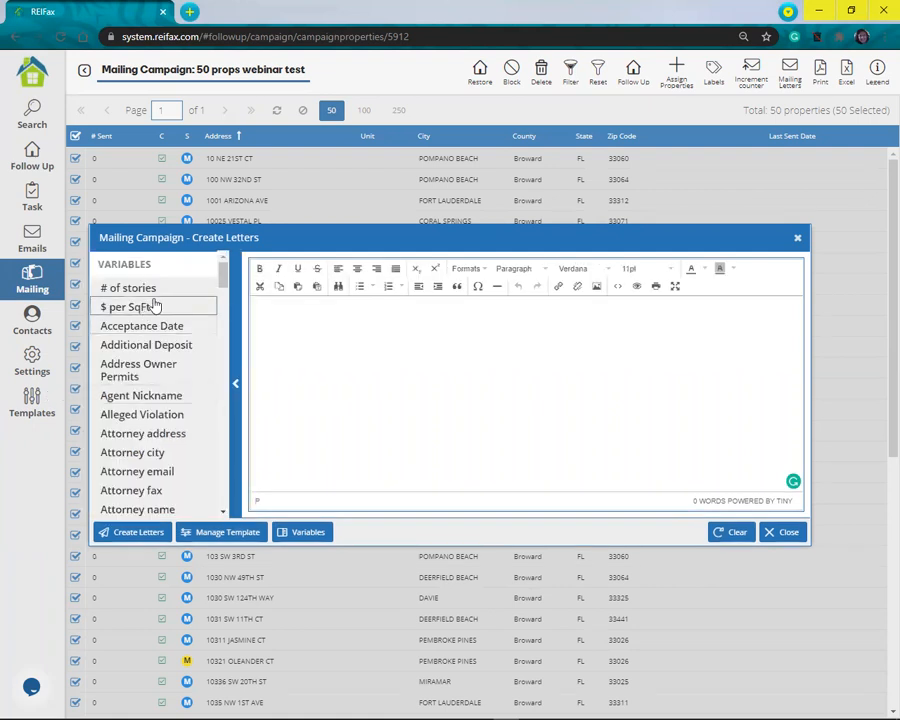
{"action": "left_click_drag", "start_coordinate": [224, 283], "coordinate": [213, 402]}
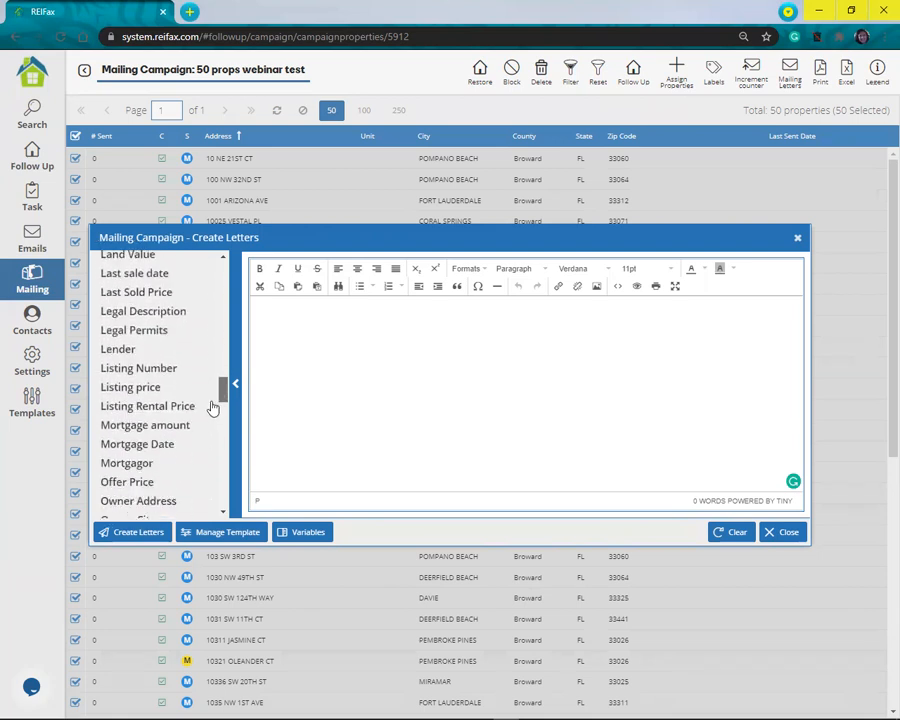
{"action": "scroll", "coordinate": [187, 470], "scroll_direction": "down", "scroll_amount": 1}
{"action": "left_click", "coordinate": [146, 486]}
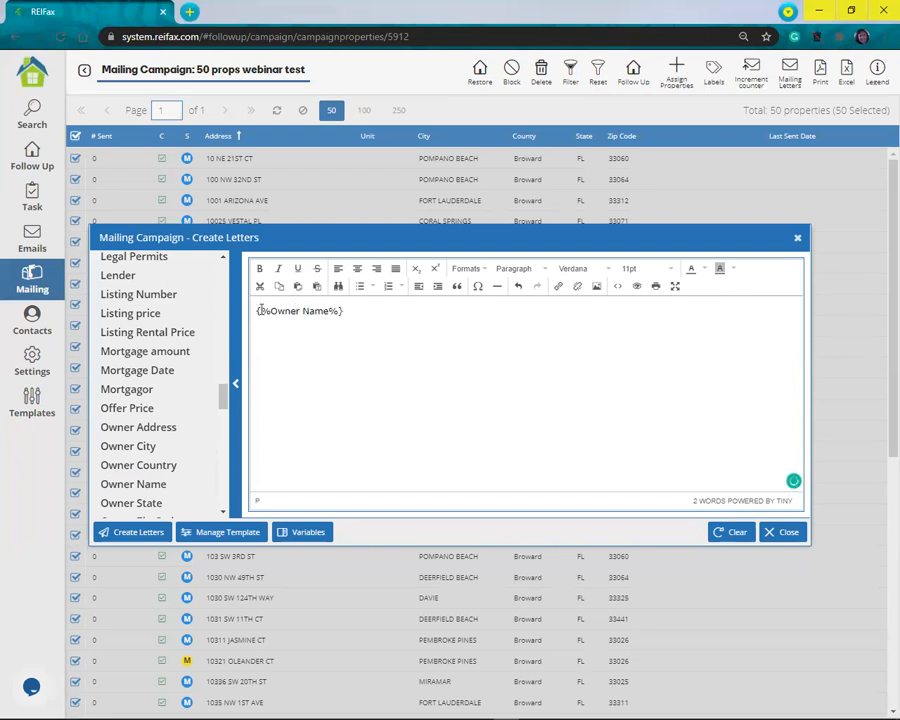
- Load the "Webinar" template into the mailing letter
{"action": "left_click_drag", "start_coordinate": [258, 311], "coordinate": [352, 311]}
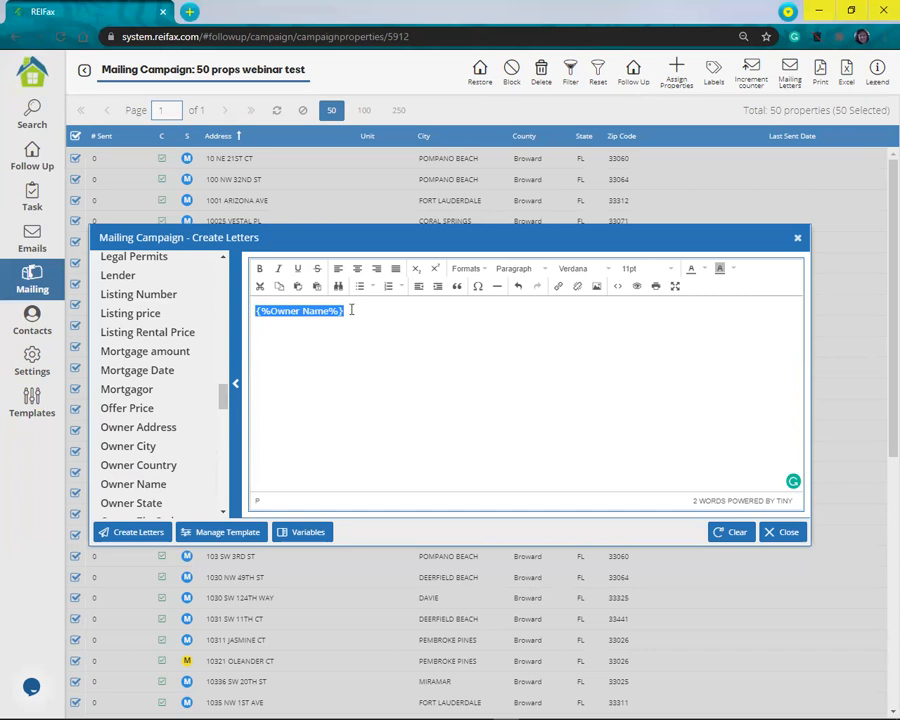
{"action": "left_click", "coordinate": [351, 313]}
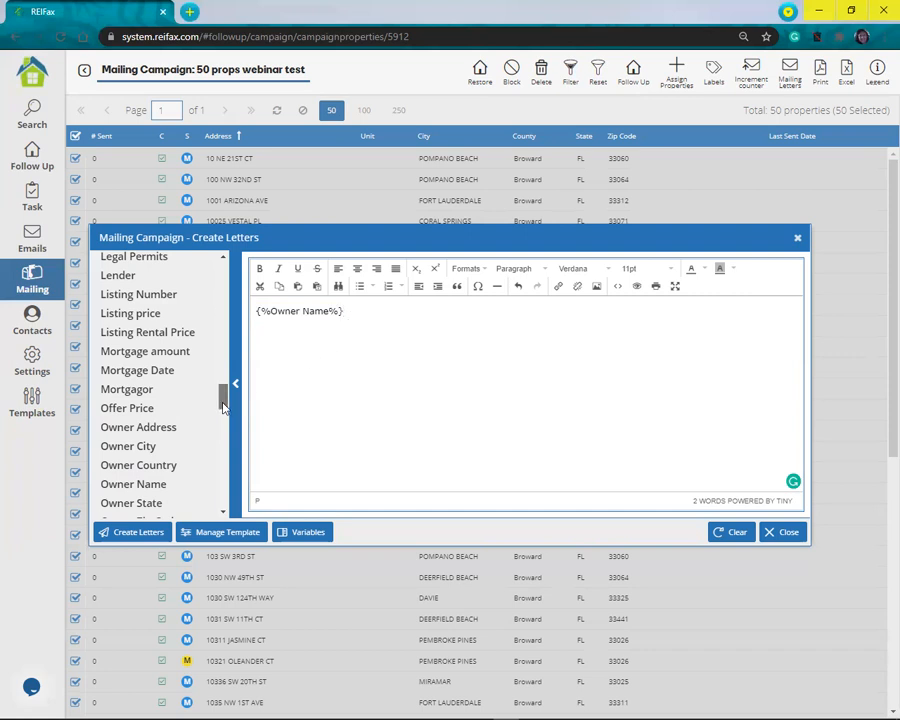
{"action": "scroll", "coordinate": [175, 470], "scroll_direction": "up", "scroll_amount": 2}
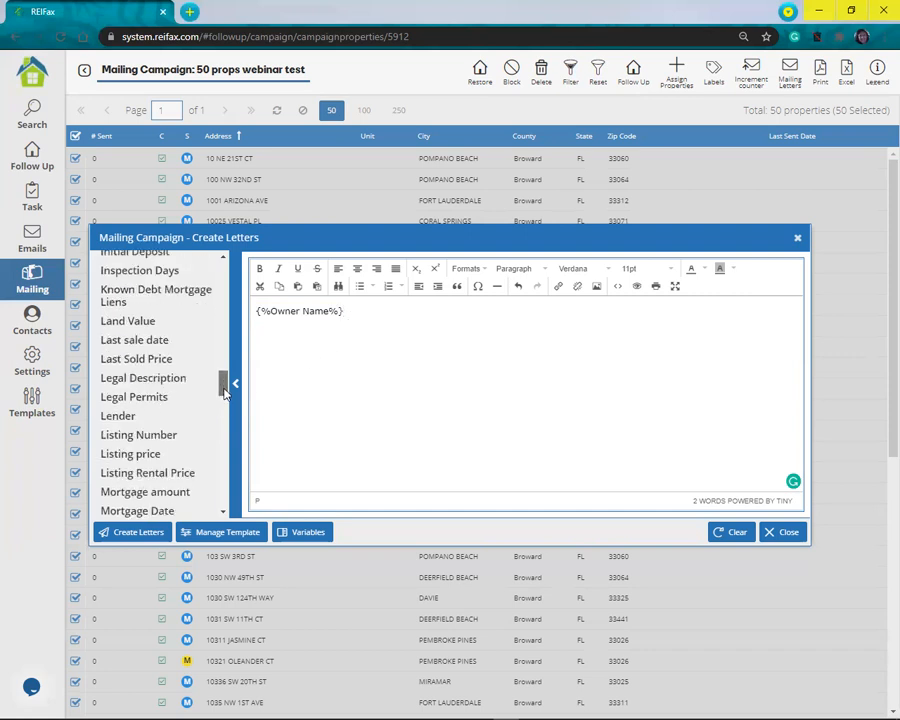
{"action": "left_click", "coordinate": [211, 536]}
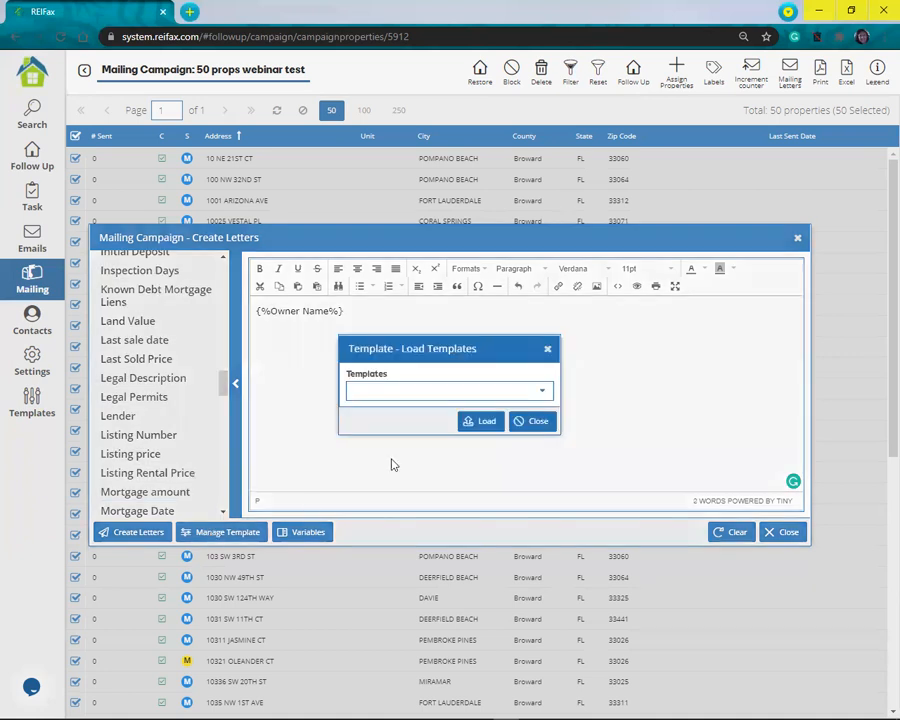
{"action": "left_click", "coordinate": [543, 394]}
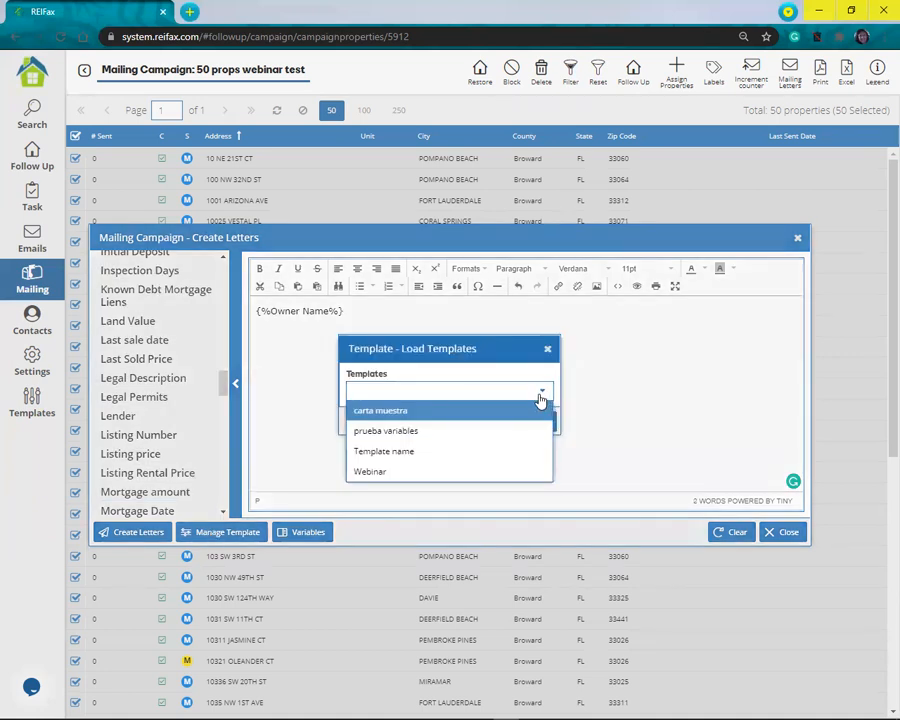
{"action": "left_click", "coordinate": [407, 476]}
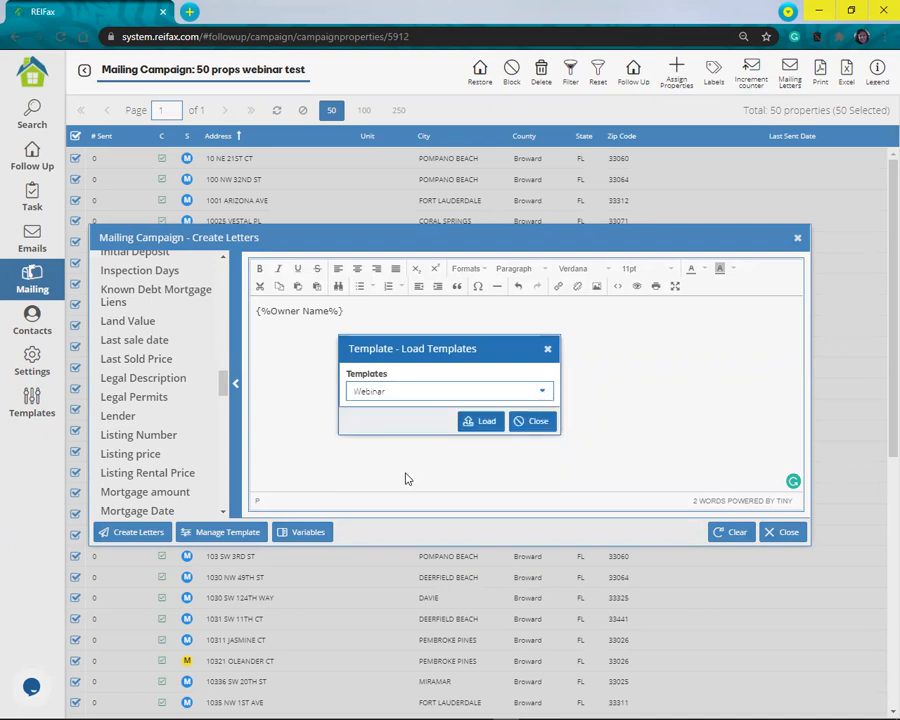
{"action": "left_click", "coordinate": [485, 422]}
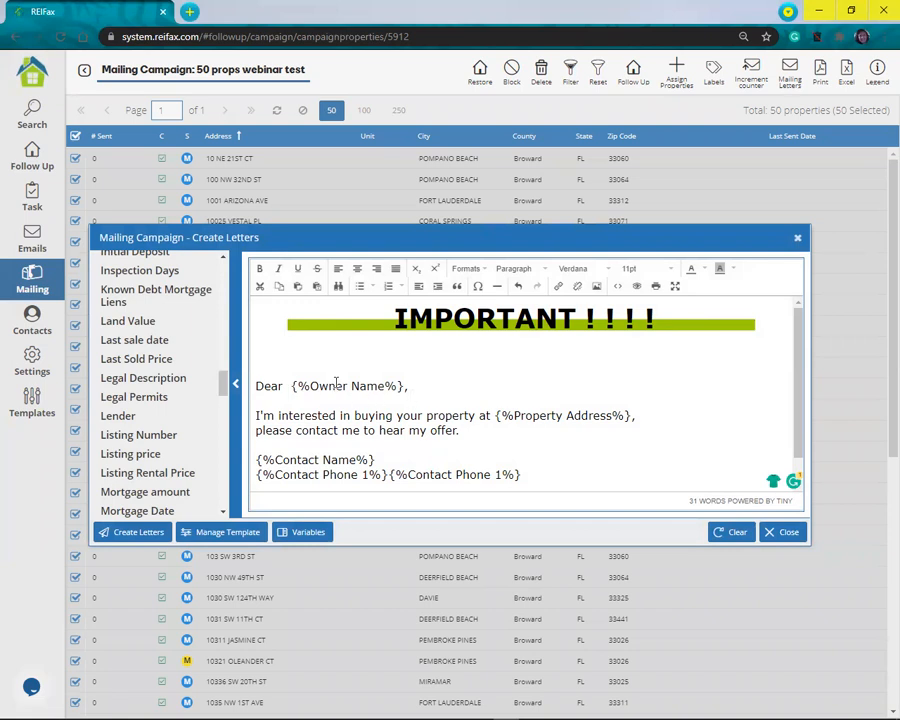
- Check the Owner Name and Property Address variables in the letter, and create the letters for all selected properties
{"action": "left_click_drag", "start_coordinate": [288, 386], "coordinate": [420, 388]}
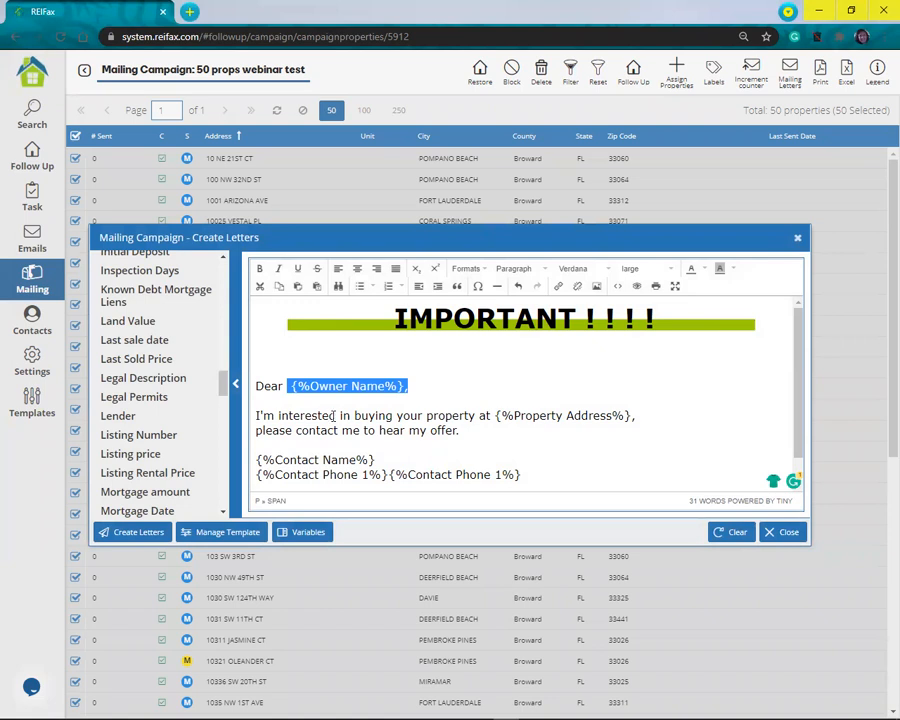
{"action": "left_click_drag", "start_coordinate": [494, 416], "coordinate": [631, 416]}
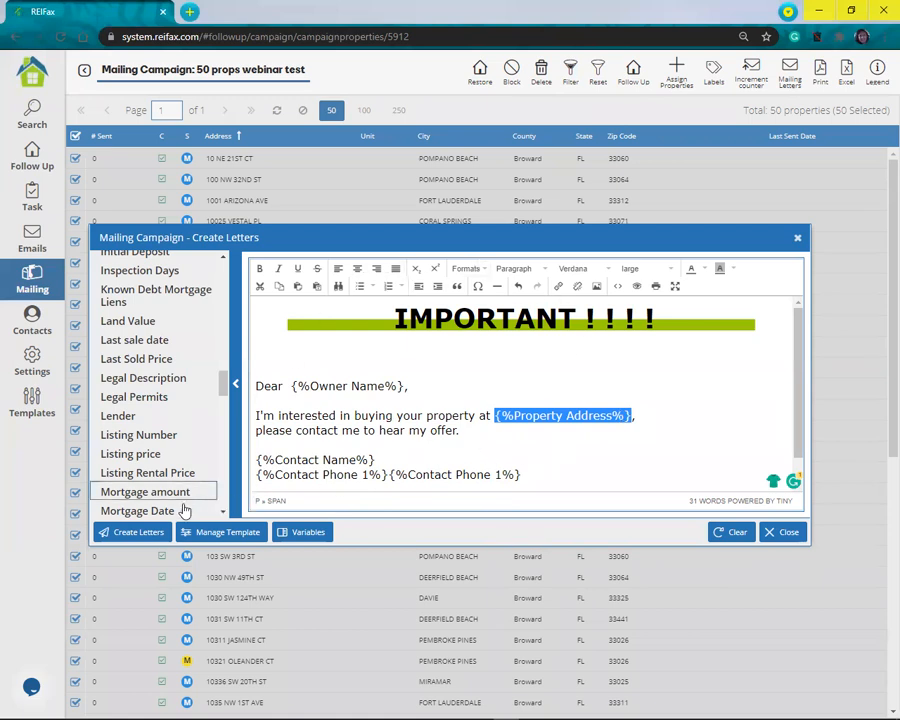
{"action": "left_click", "coordinate": [118, 538]}
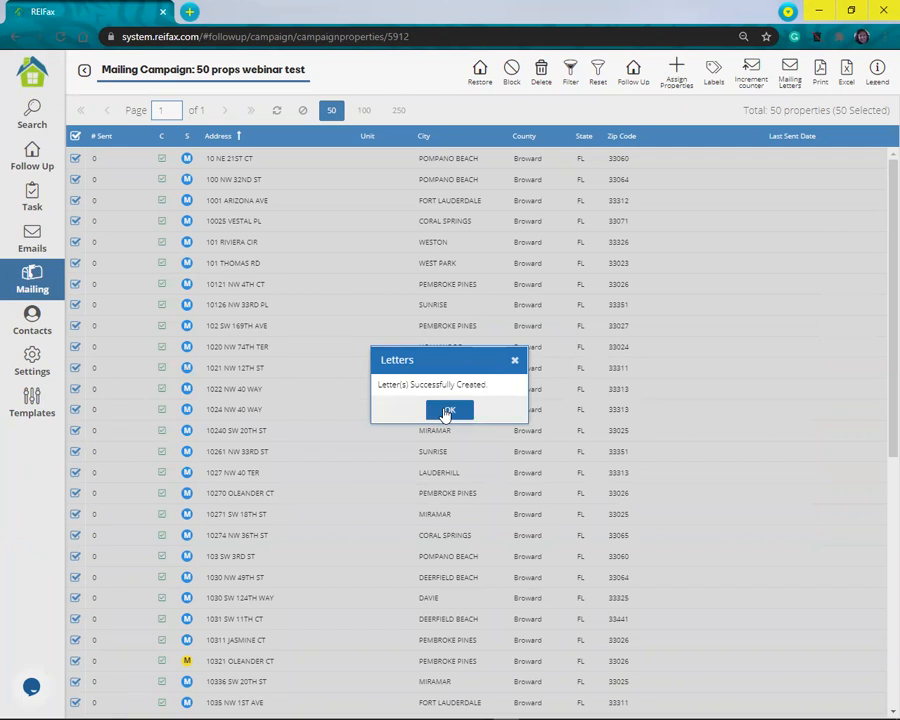
{"action": "left_click", "coordinate": [448, 411]}
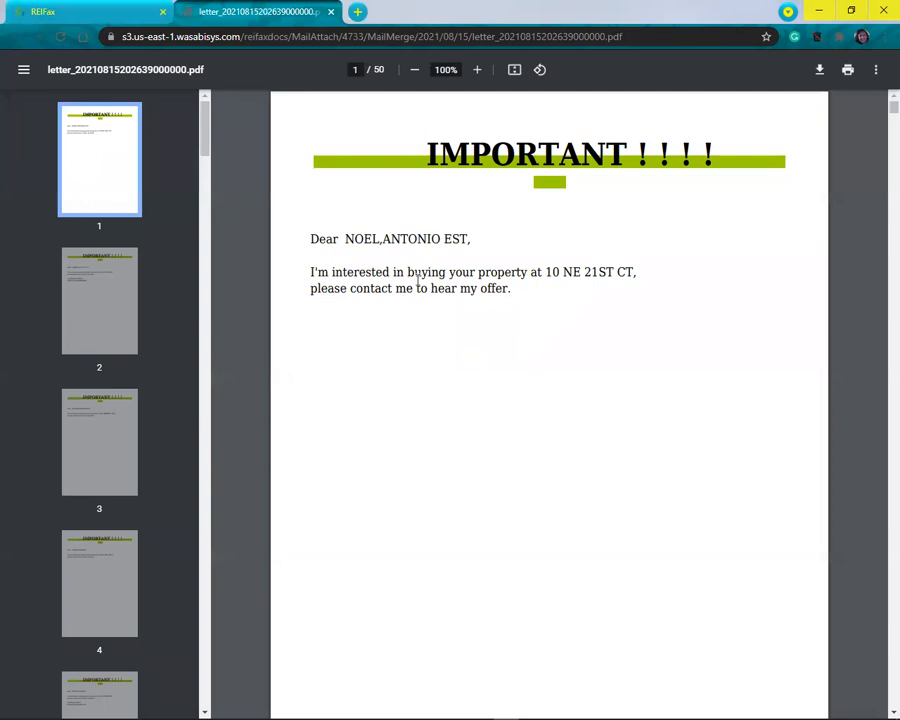
- Check the owner name and property address merged into the first letter, and look through the generated letters up to page 18
{"action": "left_click_drag", "start_coordinate": [446, 238], "coordinate": [473, 238]}
{"action": "left_click_drag", "start_coordinate": [546, 271], "coordinate": [634, 271]}
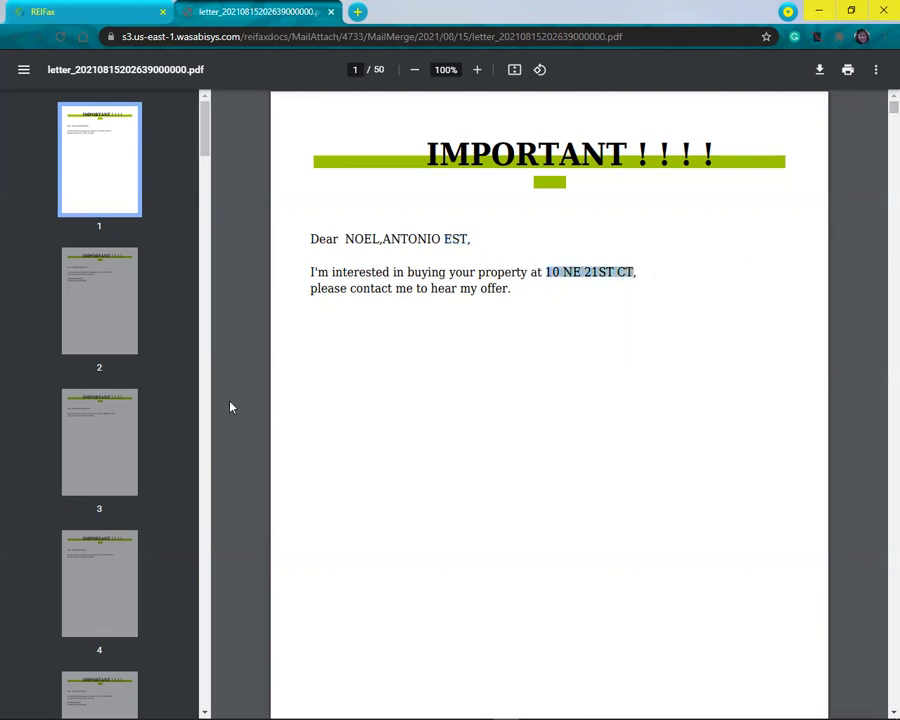
{"action": "left_click", "coordinate": [108, 320]}
{"action": "left_click", "coordinate": [88, 425]}
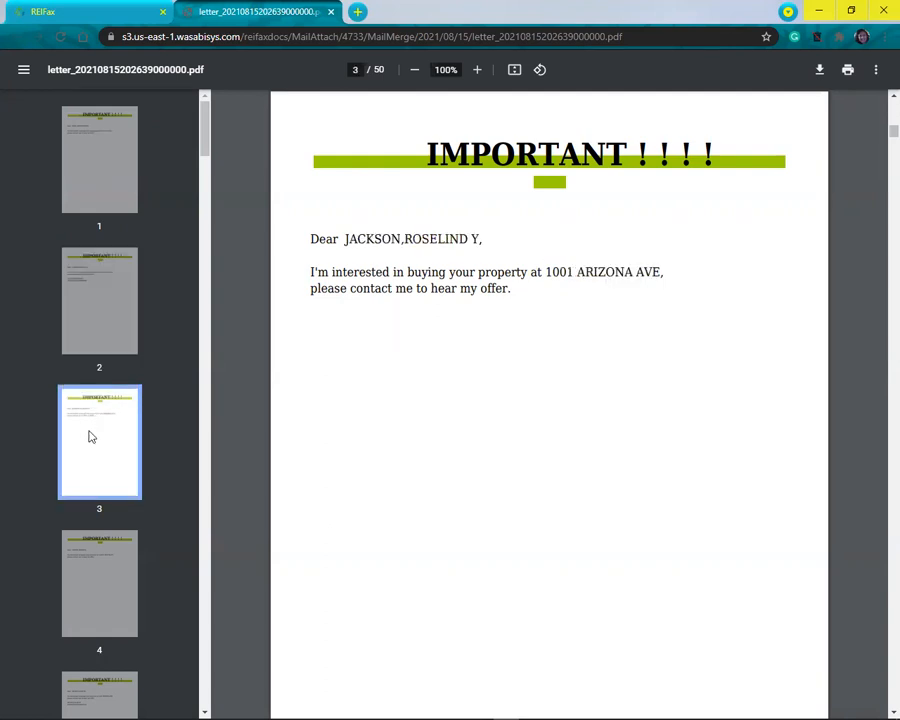
{"action": "left_click", "coordinate": [76, 585]}
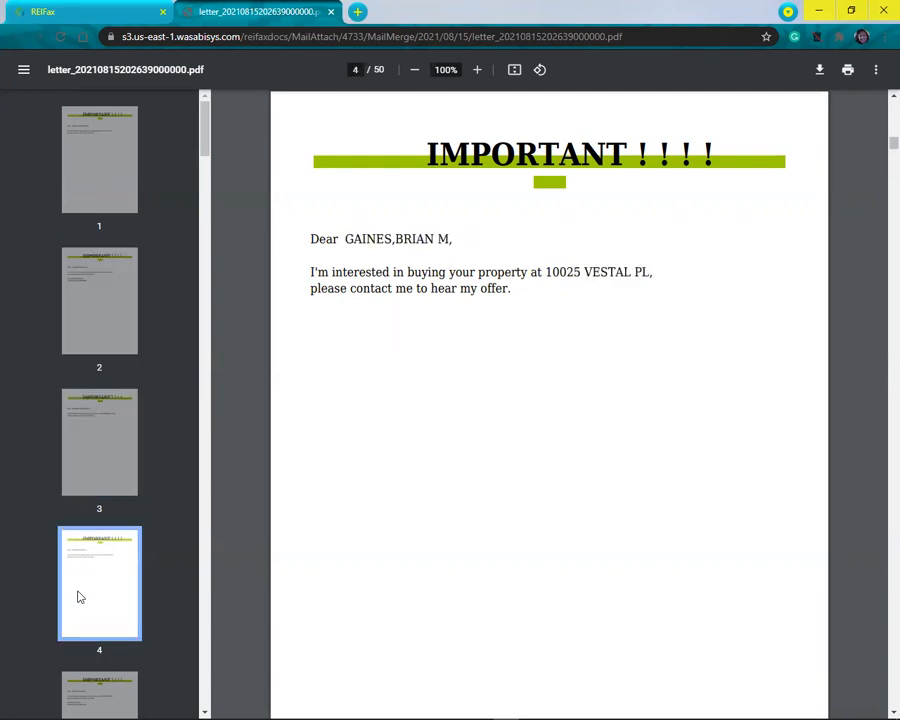
{"action": "left_click", "coordinate": [86, 694]}
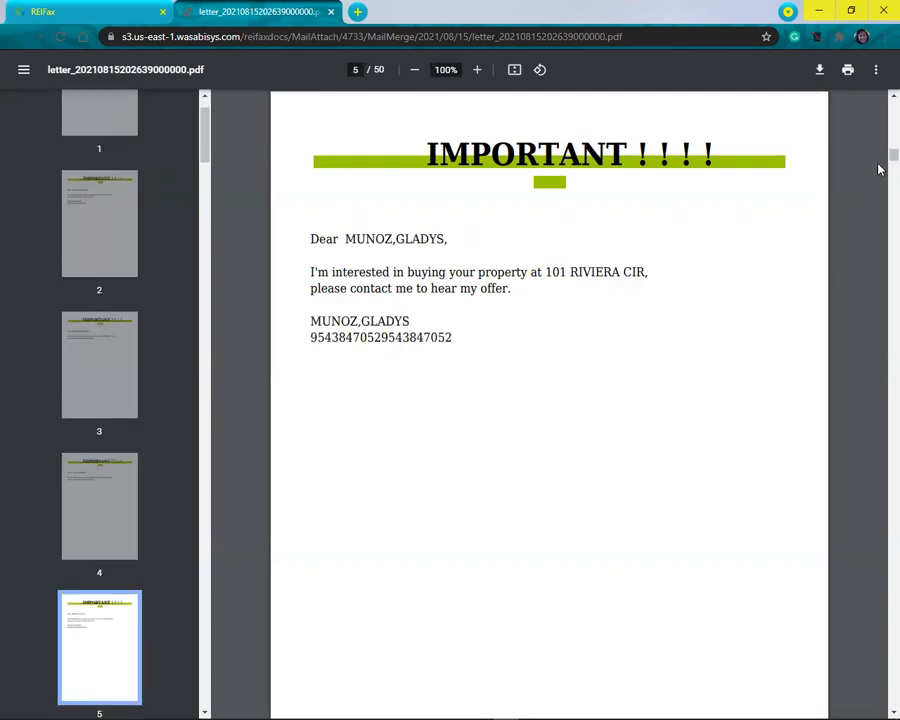
{"action": "scroll", "coordinate": [880, 163], "scroll_direction": "down", "scroll_amount": 10}
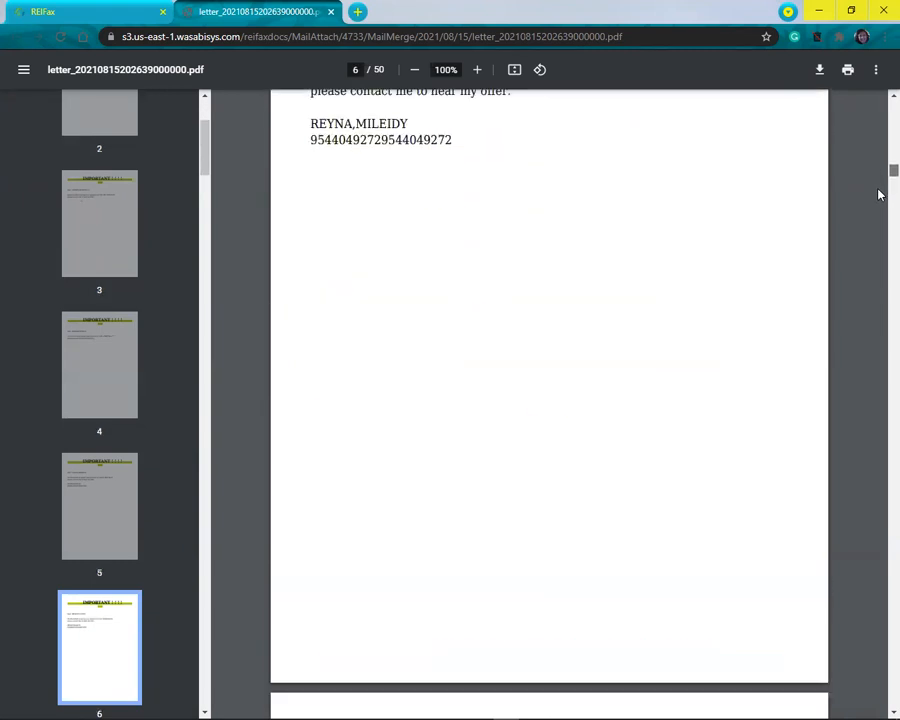
{"action": "scroll", "coordinate": [880, 202], "scroll_direction": "down", "scroll_amount": 15}
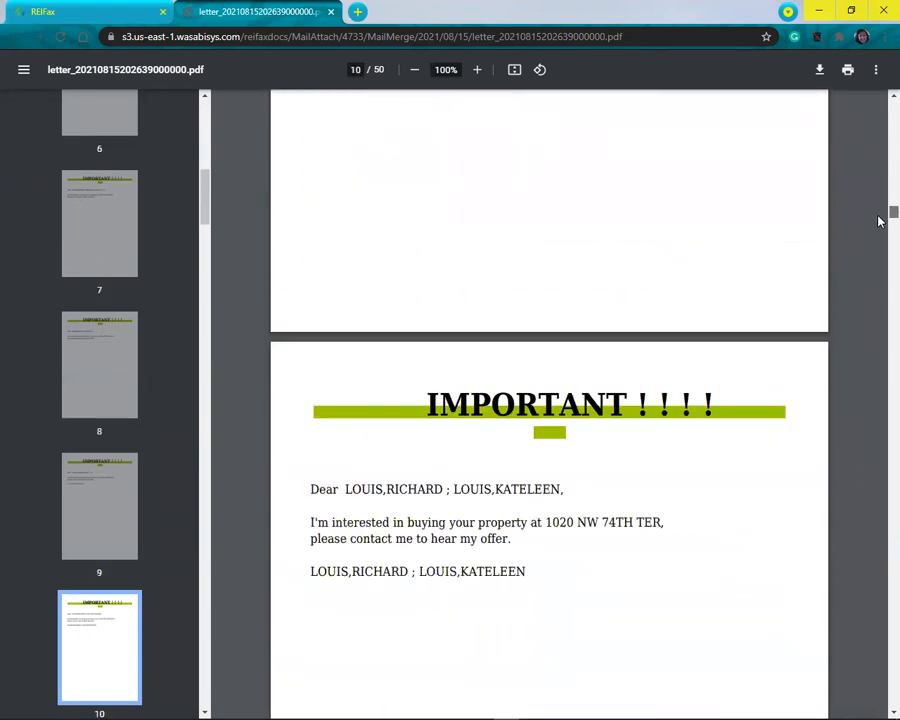
{"action": "scroll", "coordinate": [880, 232], "scroll_direction": "down", "scroll_amount": 10}
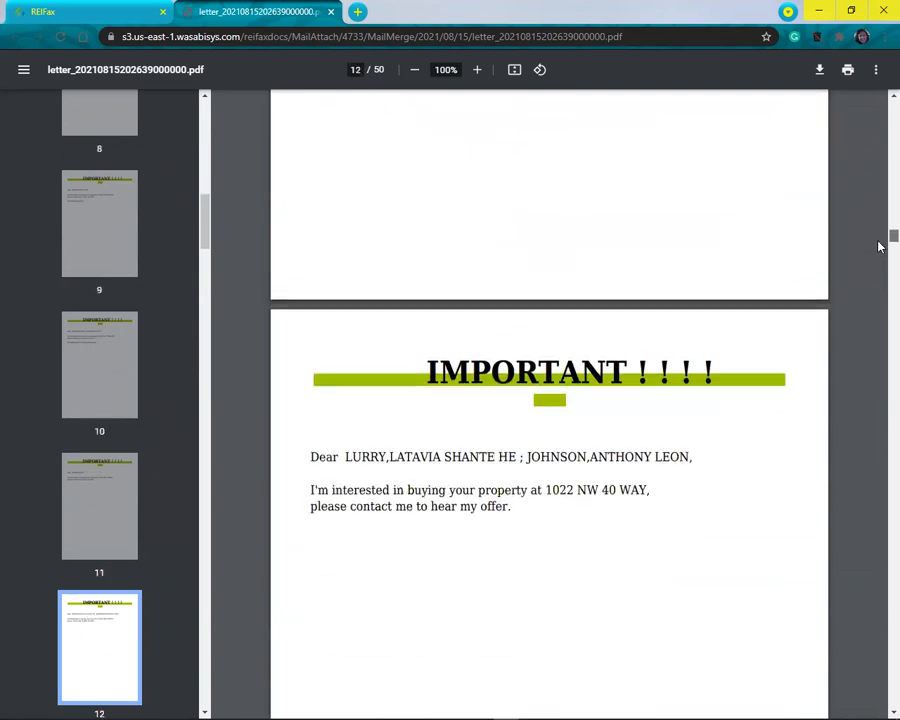
{"action": "scroll", "coordinate": [880, 249], "scroll_direction": "down", "scroll_amount": 15}
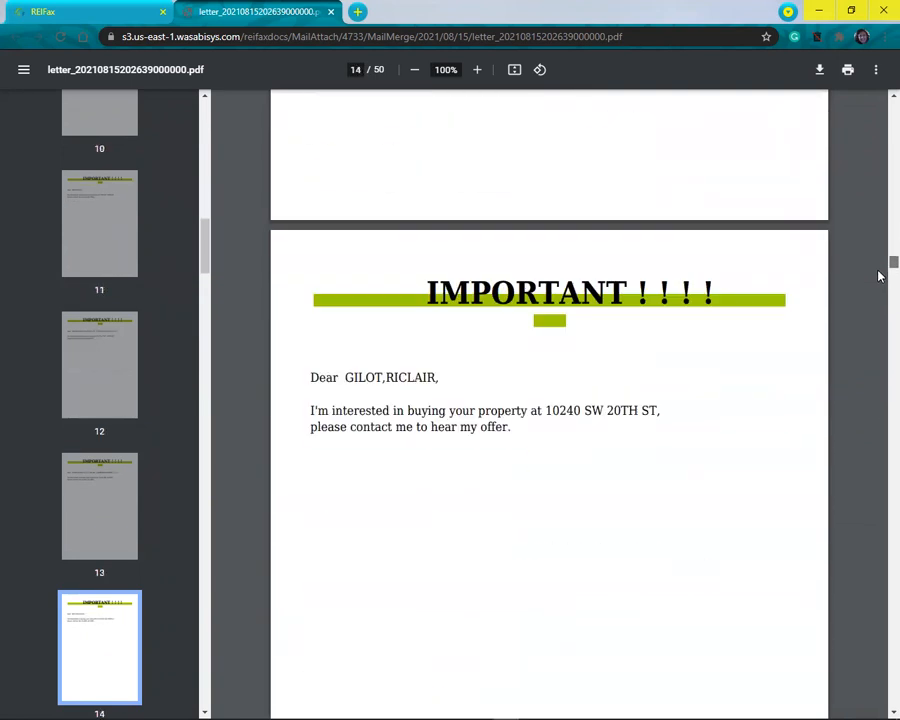
{"action": "scroll", "coordinate": [880, 290], "scroll_direction": "down", "scroll_amount": 10}
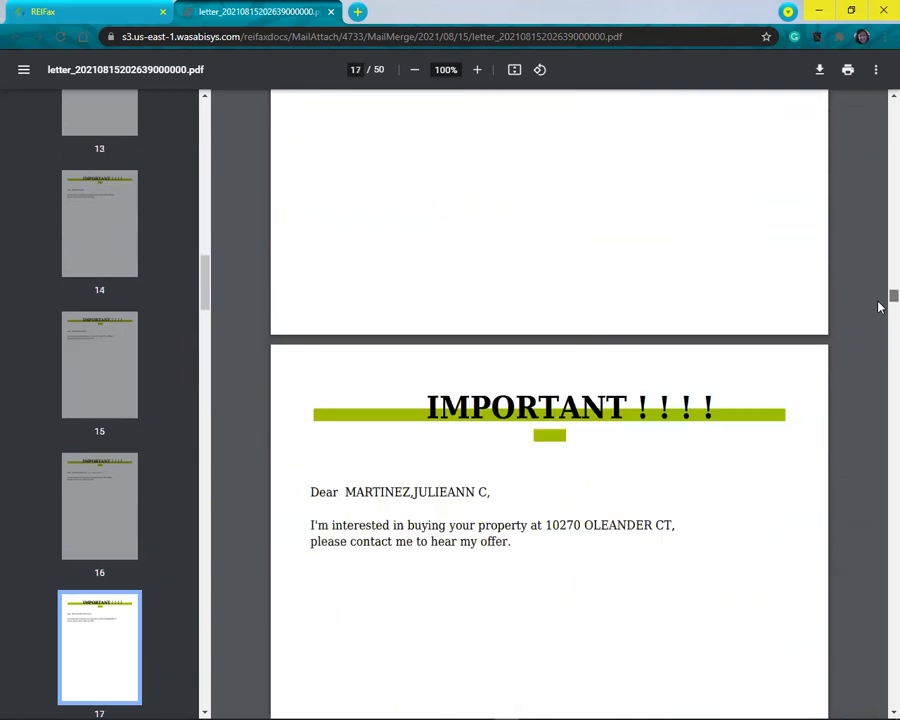
{"action": "scroll", "coordinate": [880, 313], "scroll_direction": "down", "scroll_amount": 8}
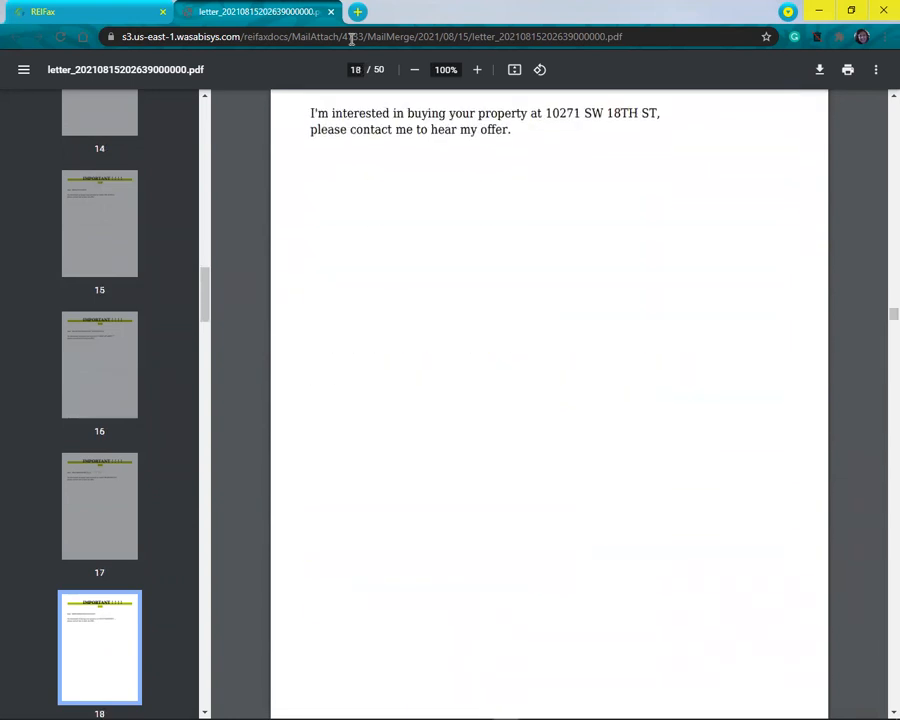
- Return to the mailing campaign and generate a file of type 5163 property labels for the selected properties
{"action": "left_click", "coordinate": [80, 12]}
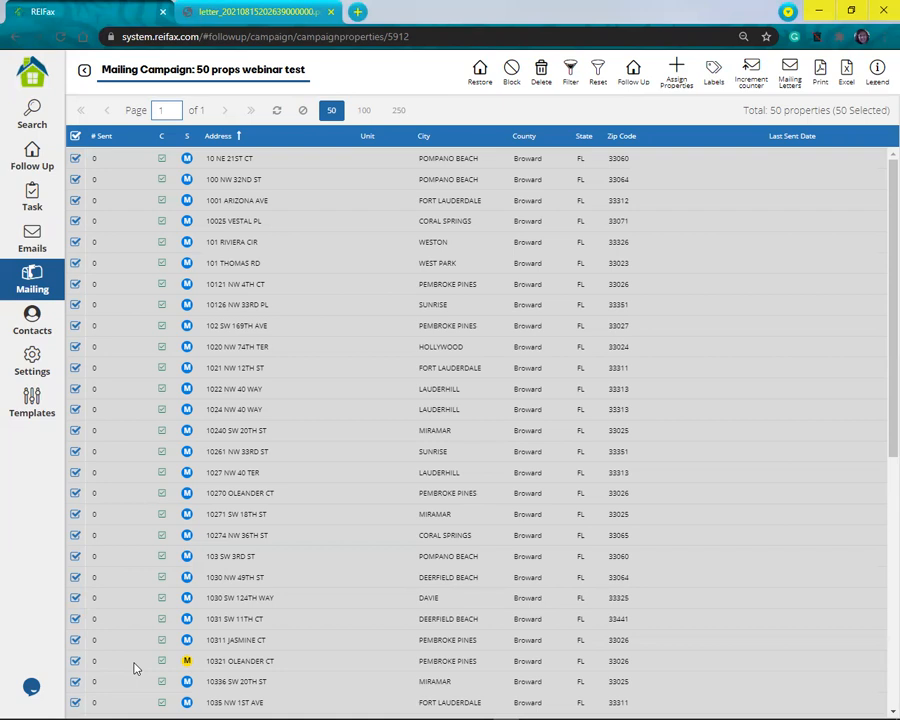
{"action": "left_click", "coordinate": [713, 75]}
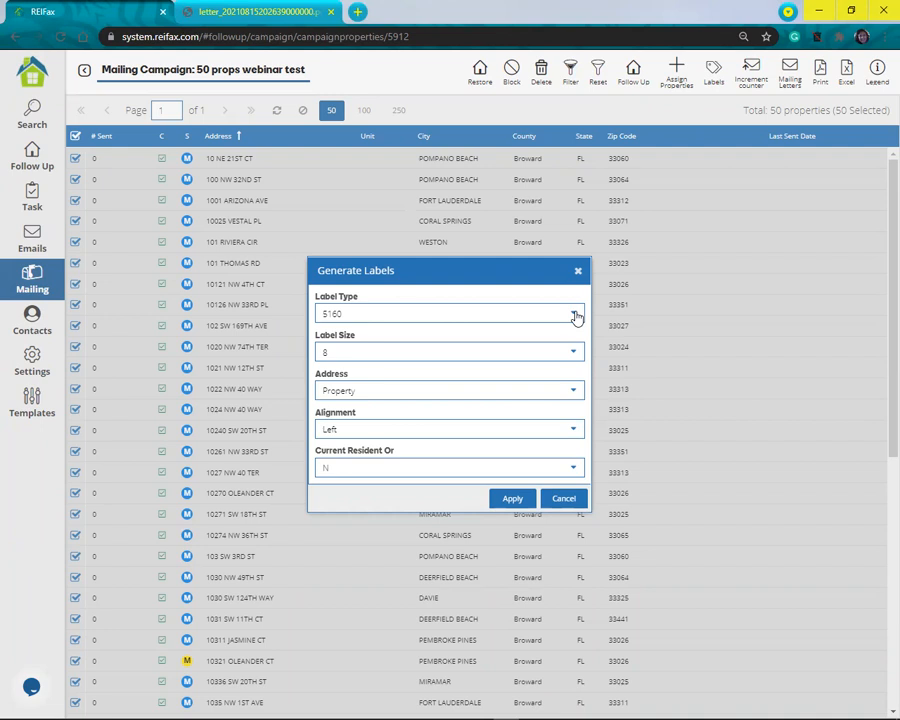
{"action": "left_click", "coordinate": [573, 315]}
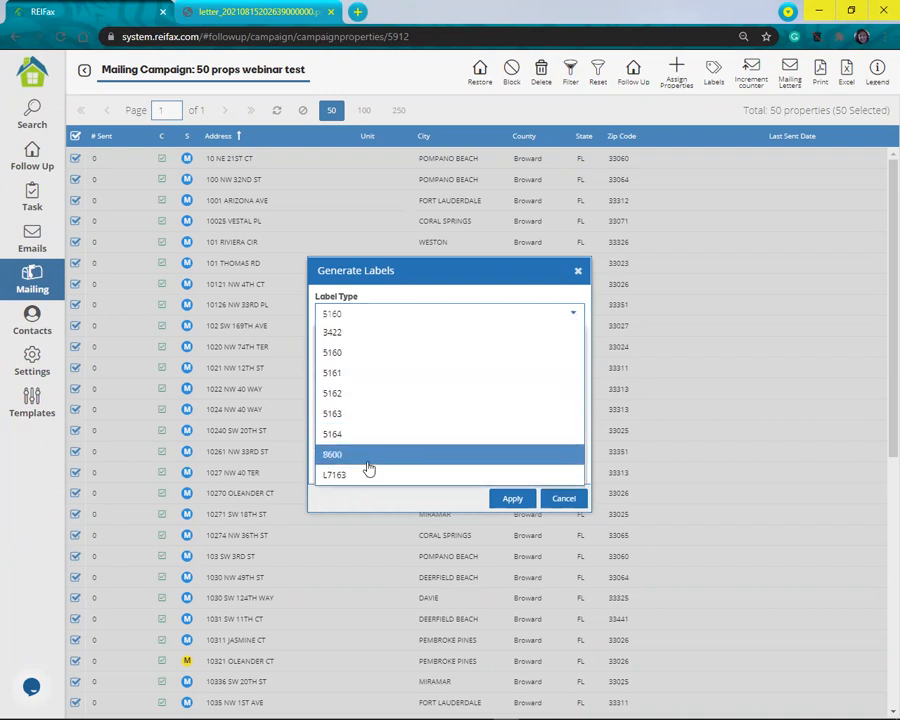
{"action": "left_click", "coordinate": [354, 414]}
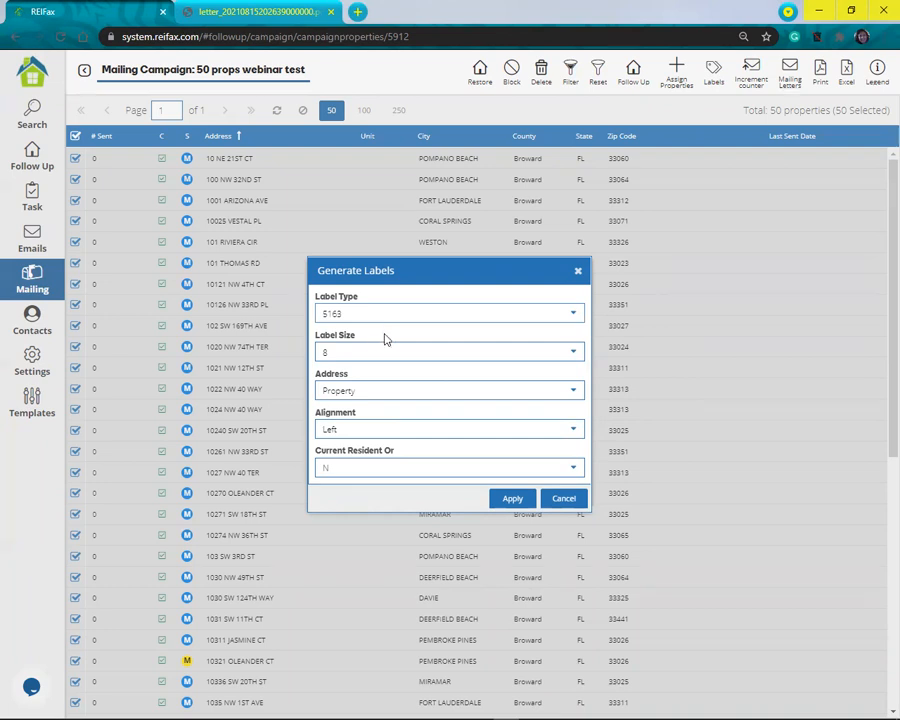
{"action": "left_click", "coordinate": [573, 316]}
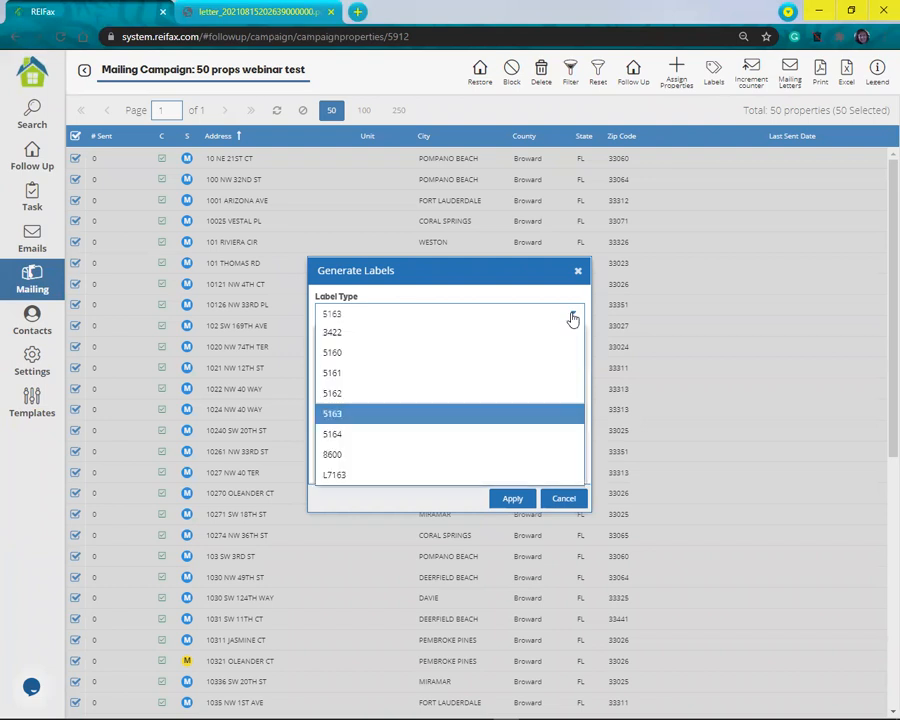
{"action": "left_click", "coordinate": [573, 317]}
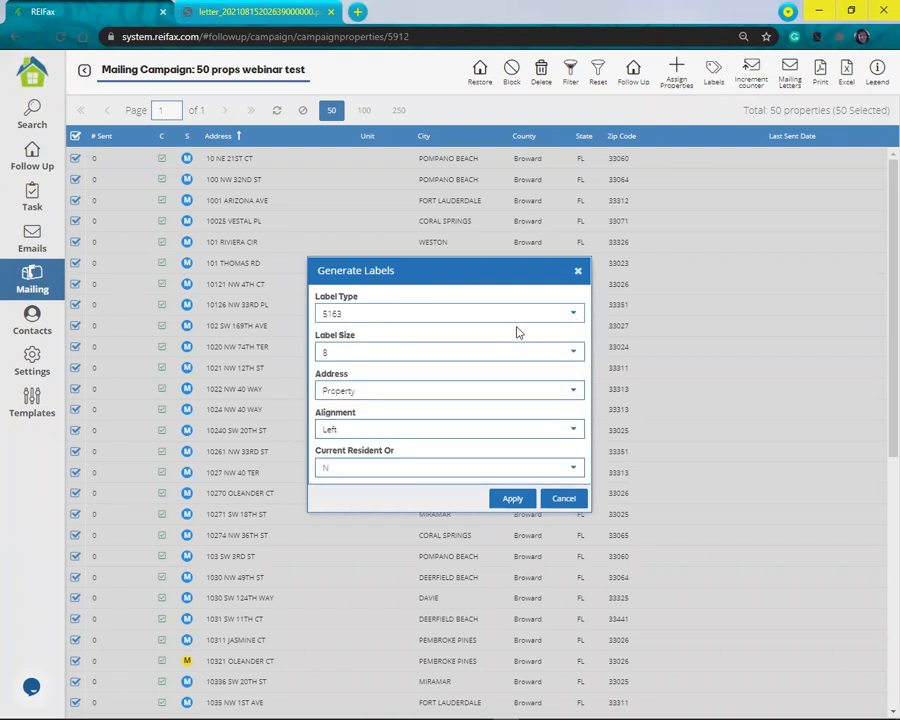
{"action": "left_click", "coordinate": [341, 313]}
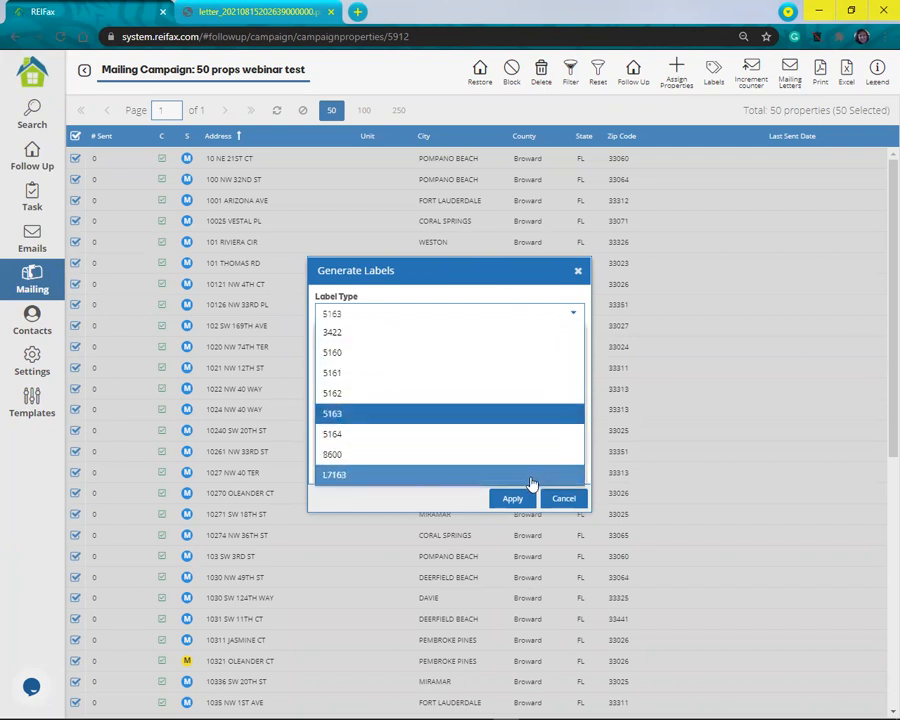
{"action": "left_click", "coordinate": [510, 500]}
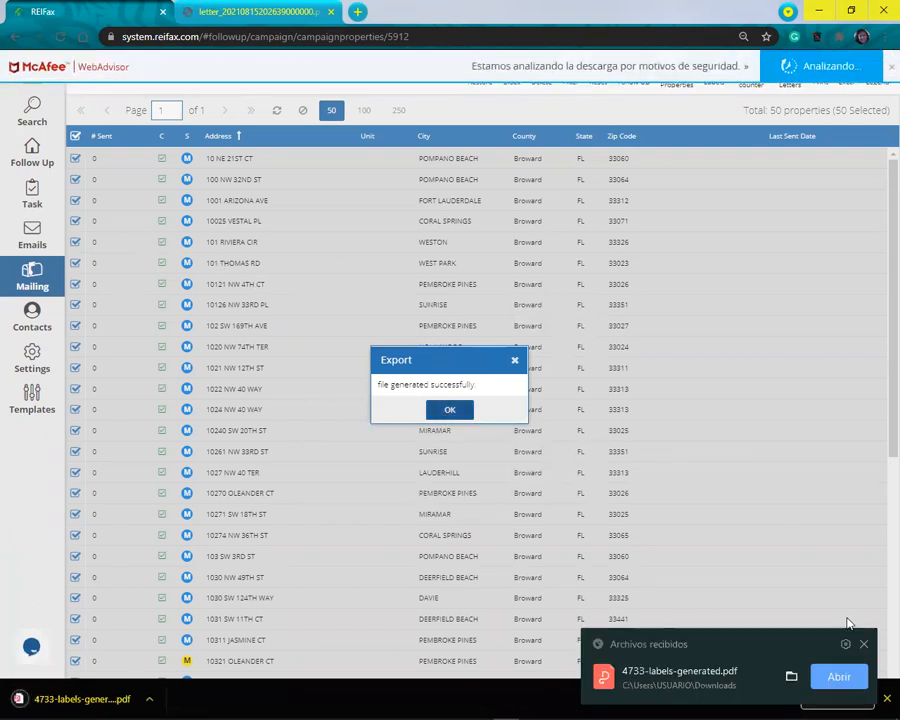
{"action": "left_click", "coordinate": [450, 410]}
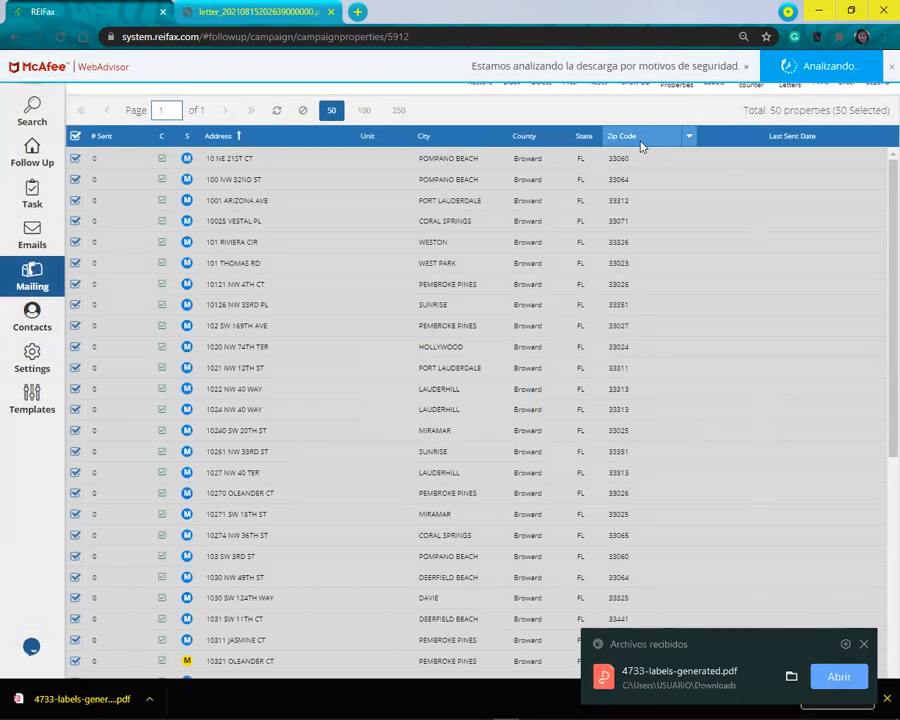
{"action": "left_click", "coordinate": [887, 67]}
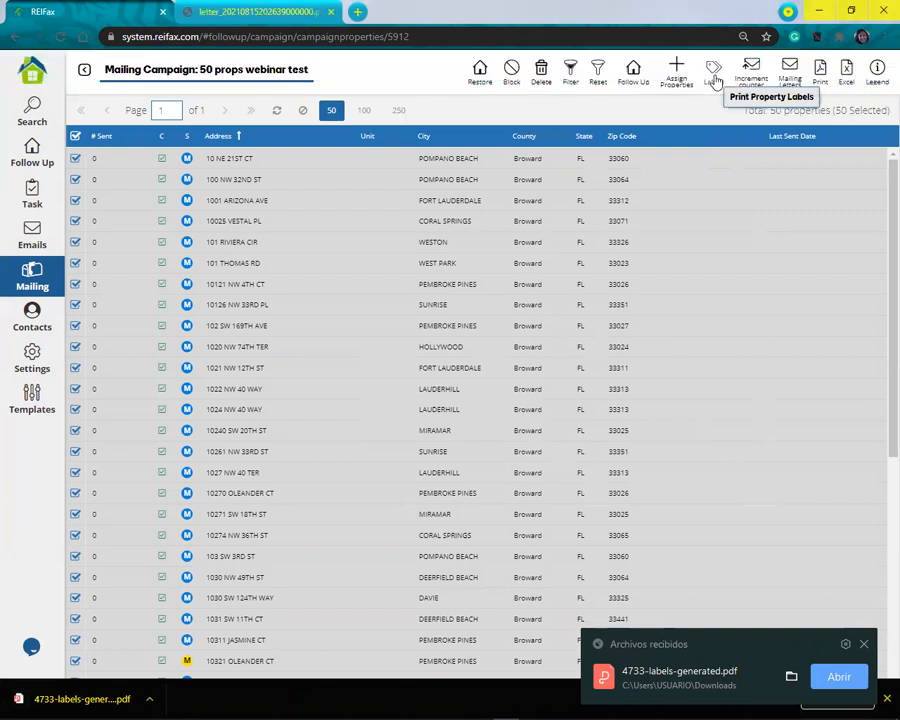
- Start new mailing labels for the selected properties with type 5160 and size 8, and set the address to Owner
{"action": "left_click", "coordinate": [715, 79]}
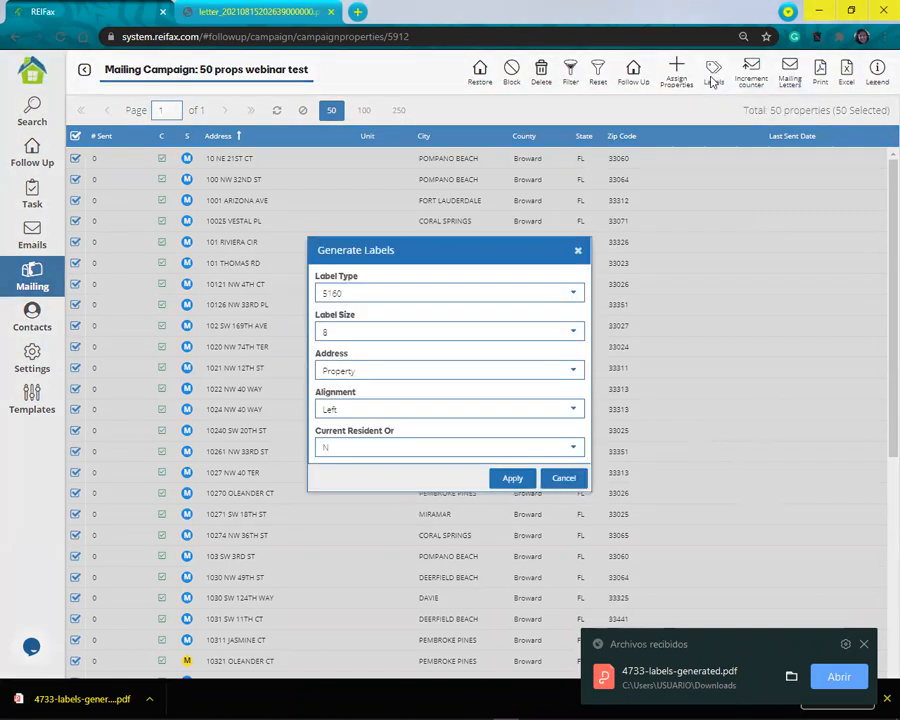
{"action": "left_click", "coordinate": [573, 297]}
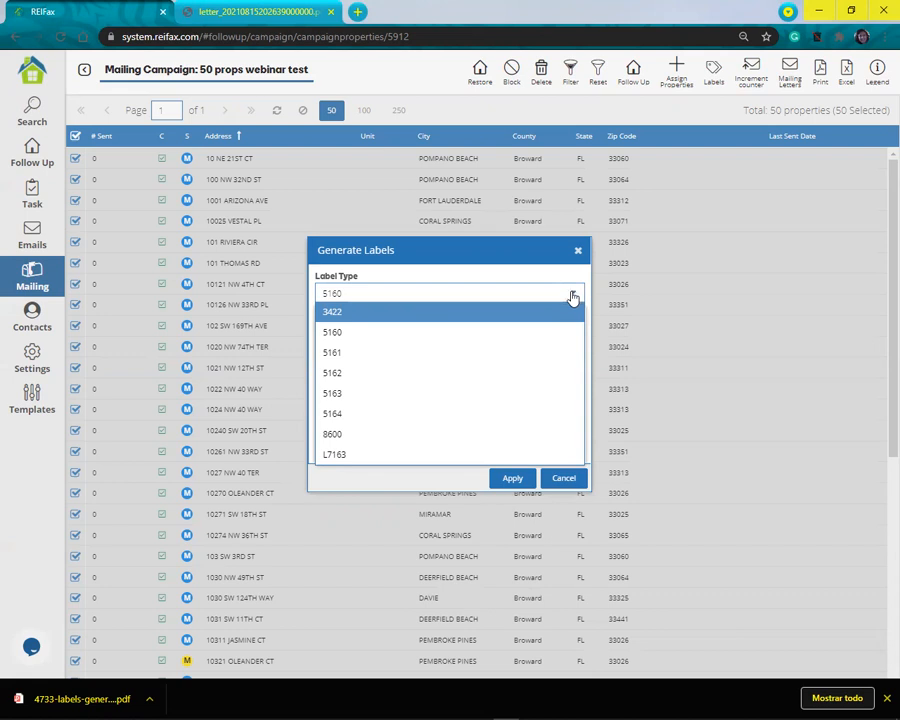
{"action": "left_click", "coordinate": [573, 297]}
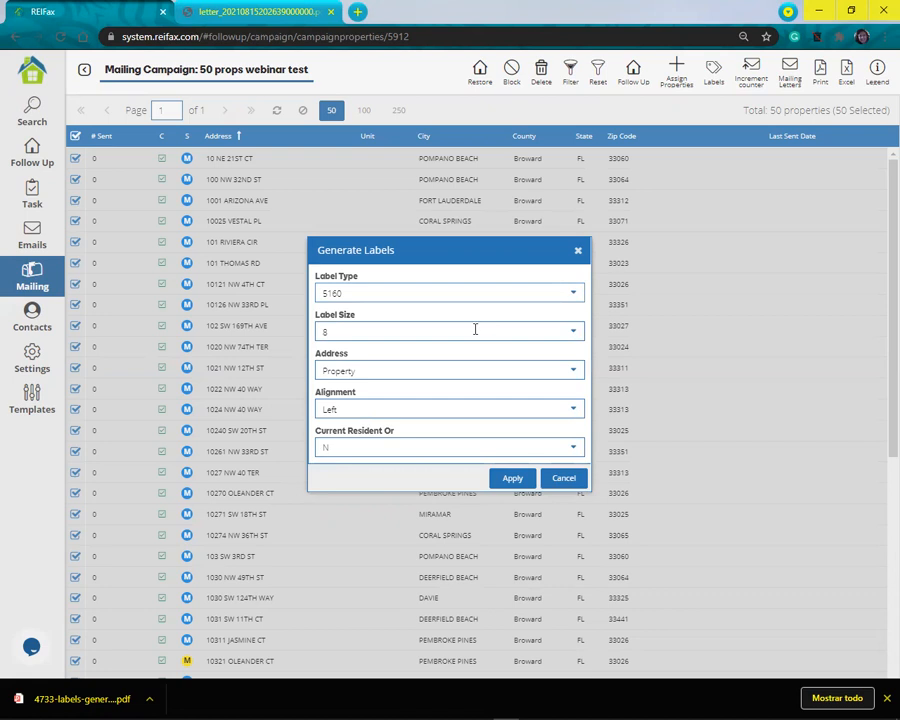
{"action": "left_click", "coordinate": [572, 372]}
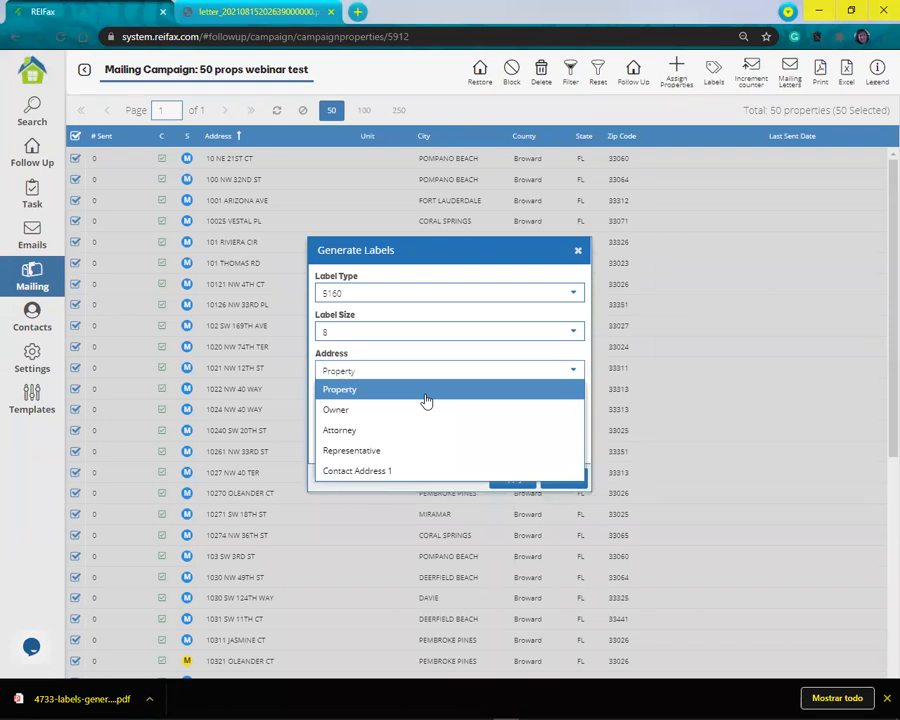
{"action": "left_click", "coordinate": [336, 410]}
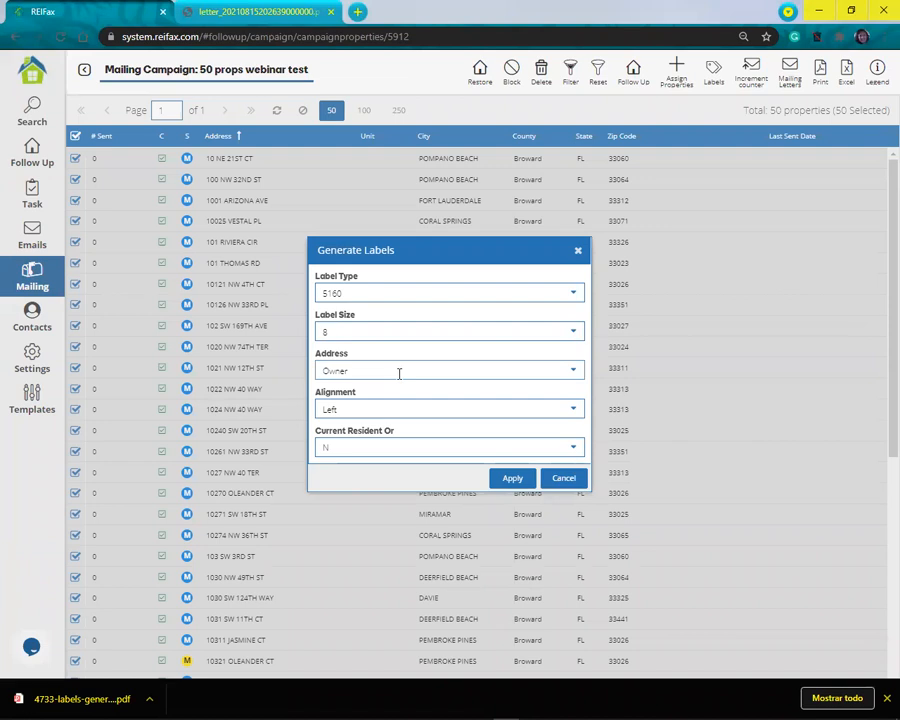
{"action": "left_click", "coordinate": [572, 373]}
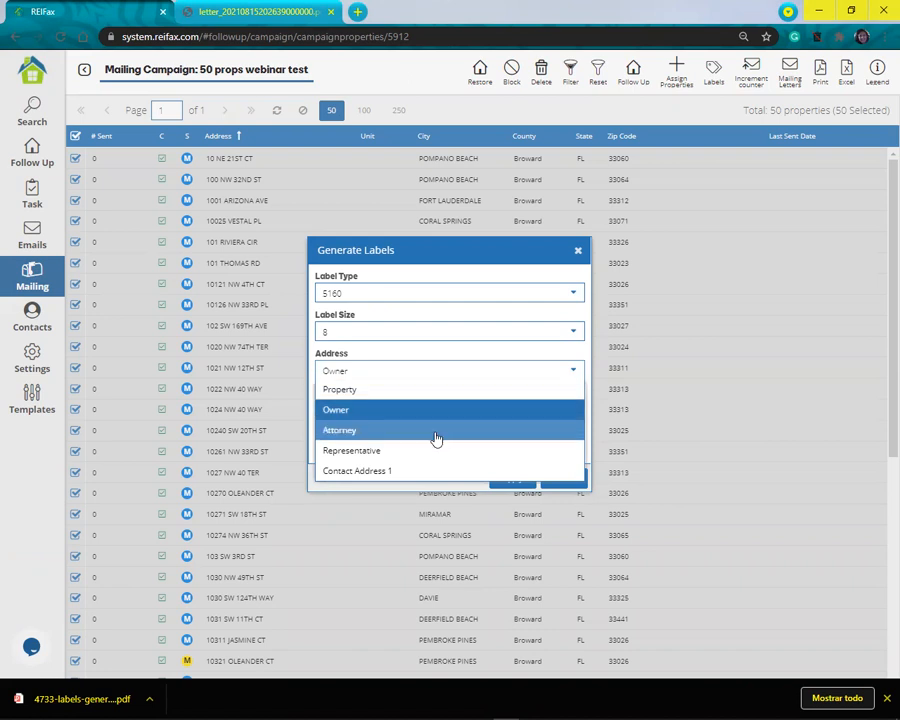
{"action": "left_click", "coordinate": [360, 411]}
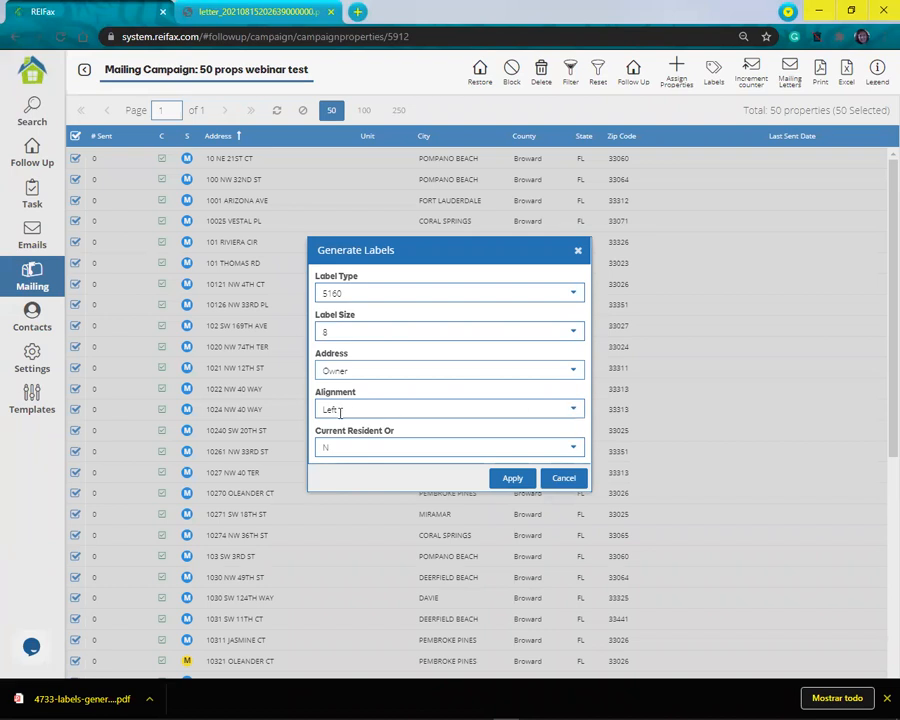
- Keep Left alignment and Current Resident Or at N, generate the owner labels file, and close it after viewing
{"action": "left_click", "coordinate": [572, 410]}
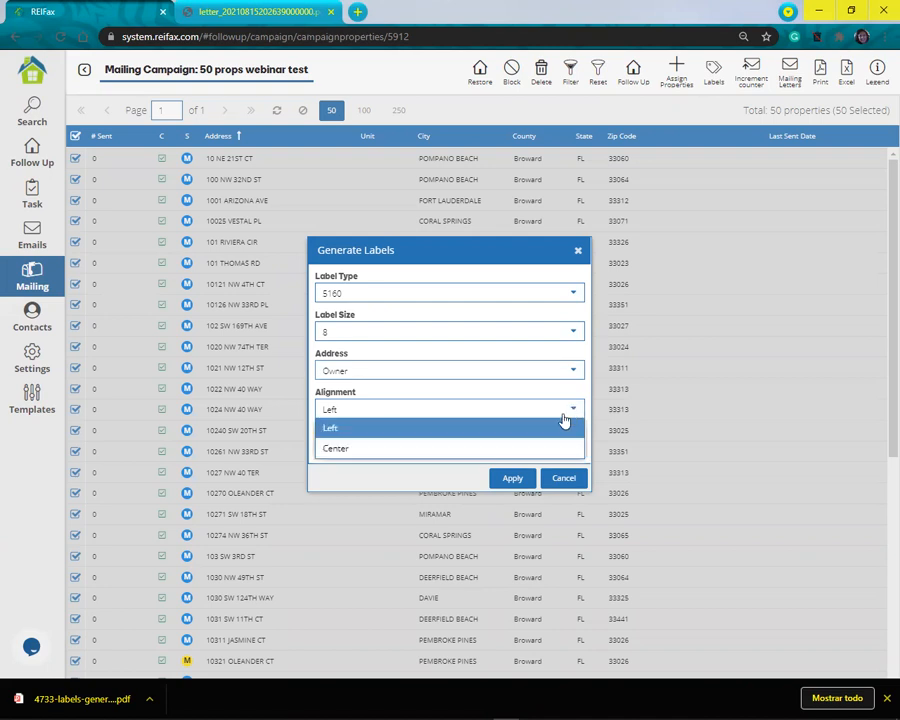
{"action": "left_click", "coordinate": [333, 433]}
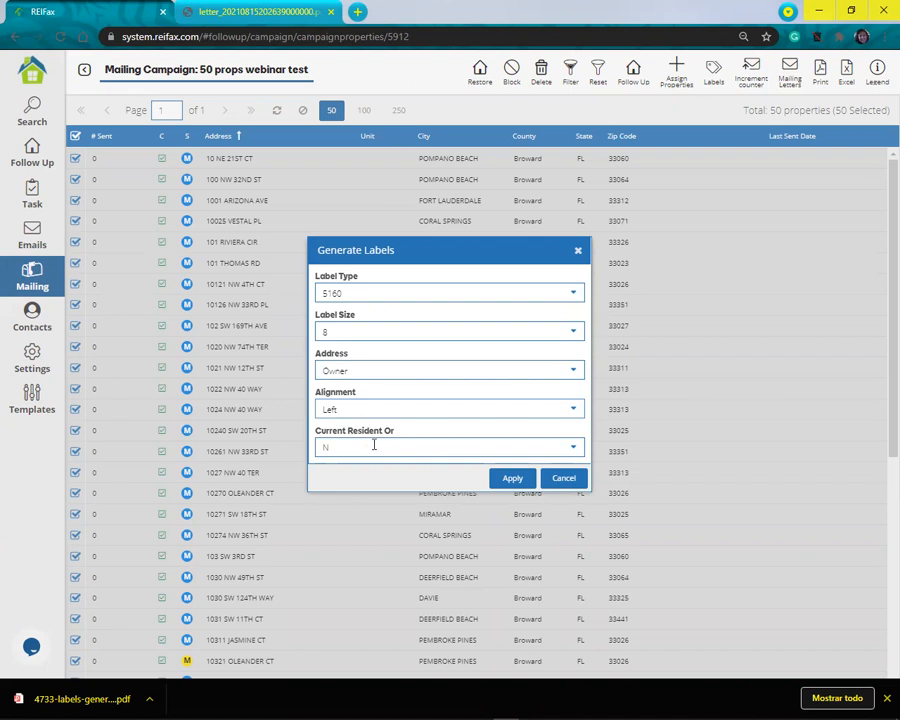
{"action": "left_click", "coordinate": [558, 450]}
{"action": "left_click", "coordinate": [560, 451]}
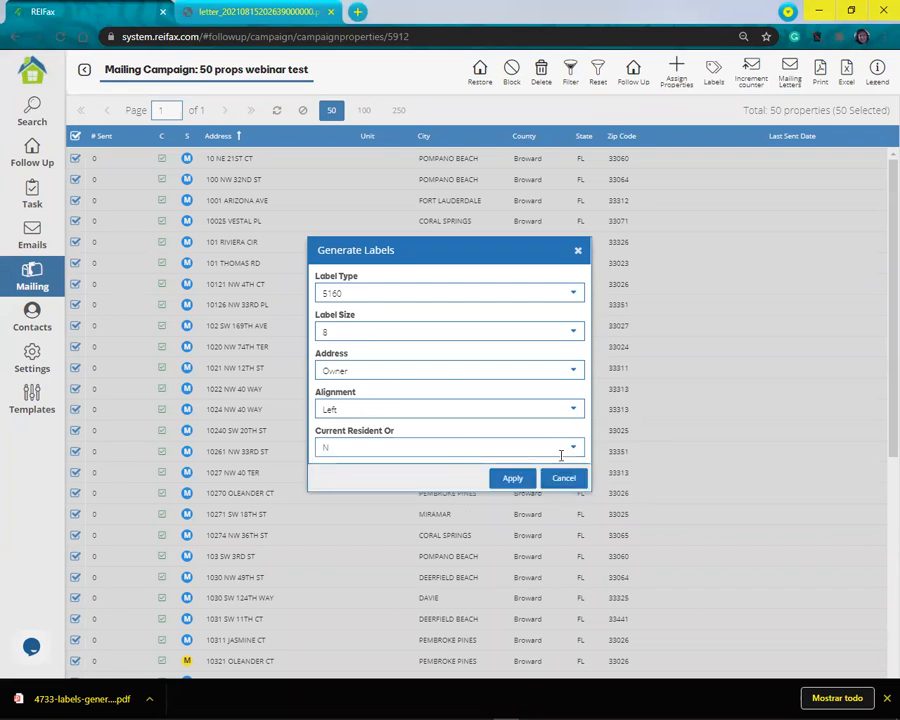
{"action": "left_click", "coordinate": [513, 479]}
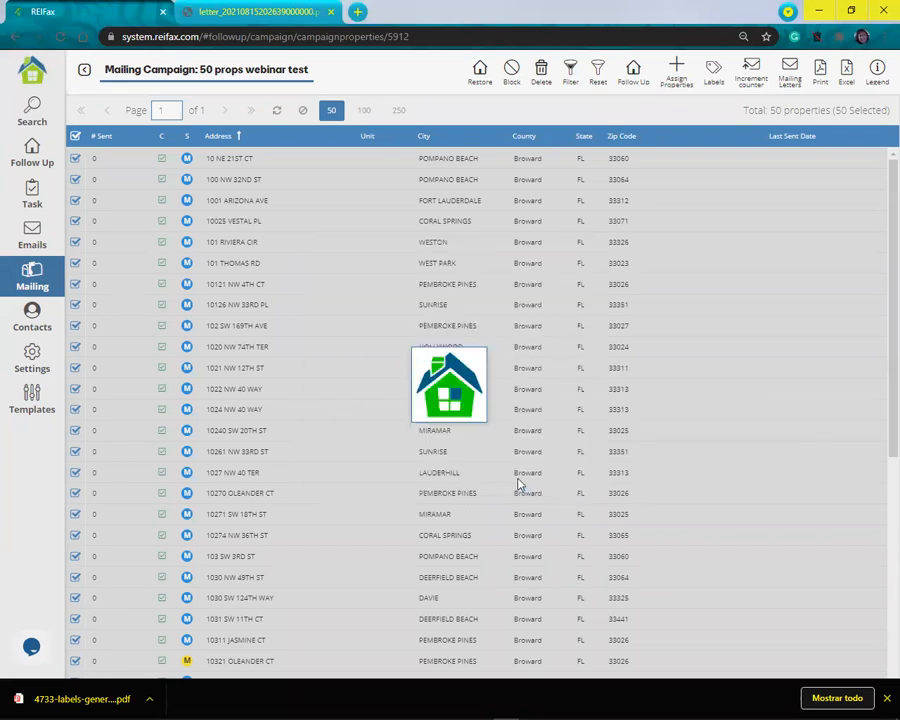
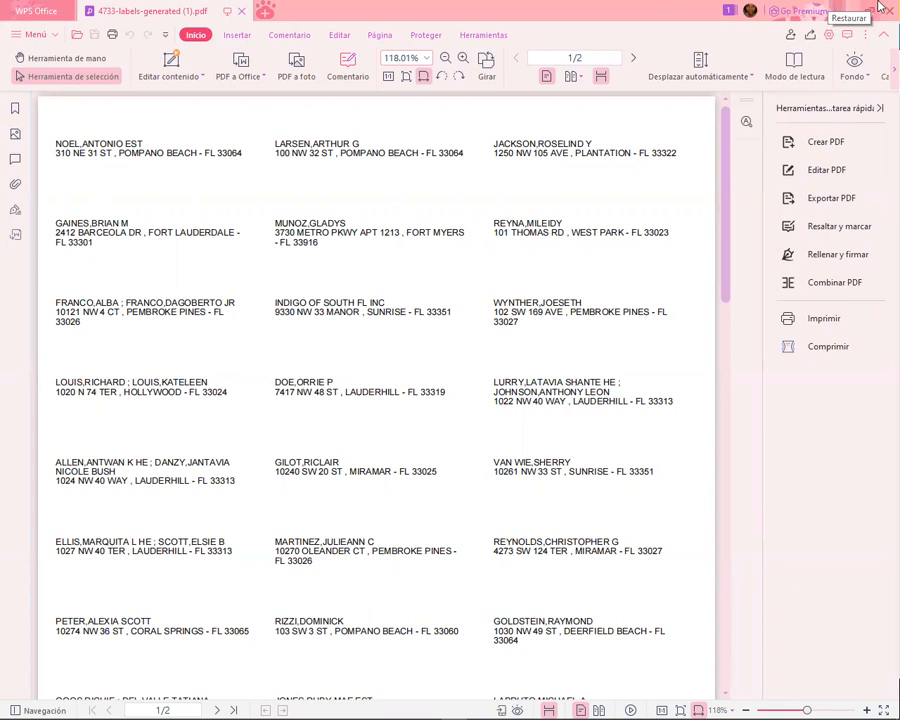
{"action": "left_click", "coordinate": [884, 14]}
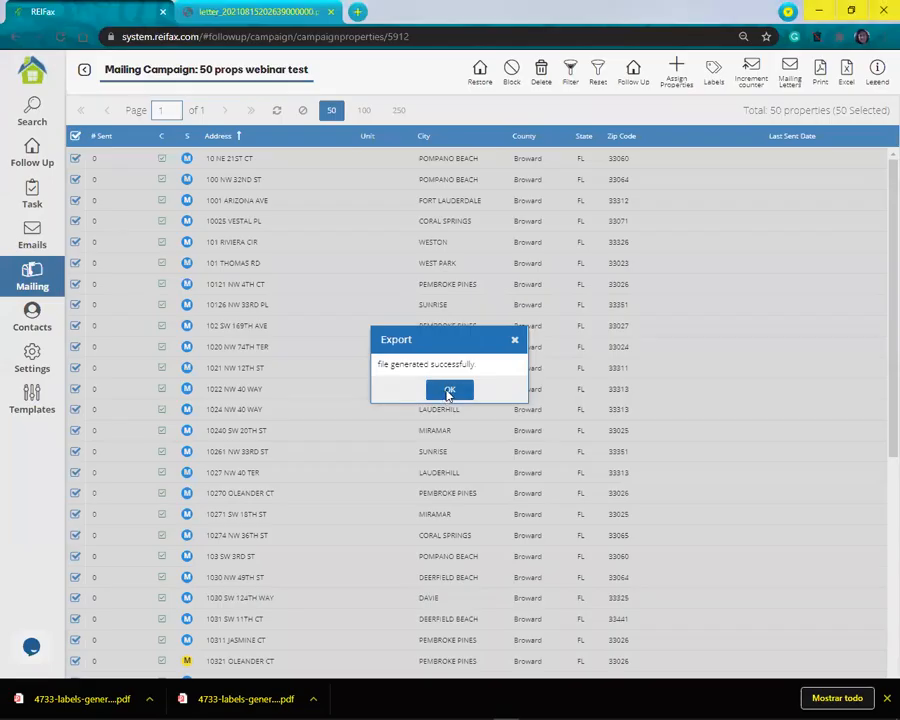
- Increment the sent counter for all 50 campaign properties, and repeat the increment with all of them selected again
{"action": "left_click", "coordinate": [108, 112]}
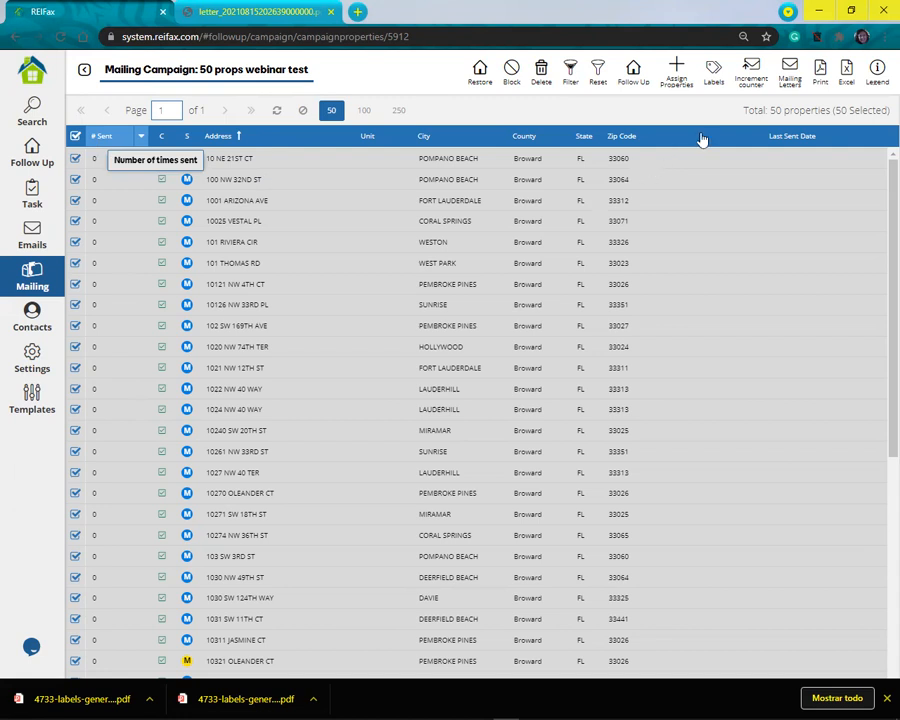
{"action": "left_click", "coordinate": [754, 72]}
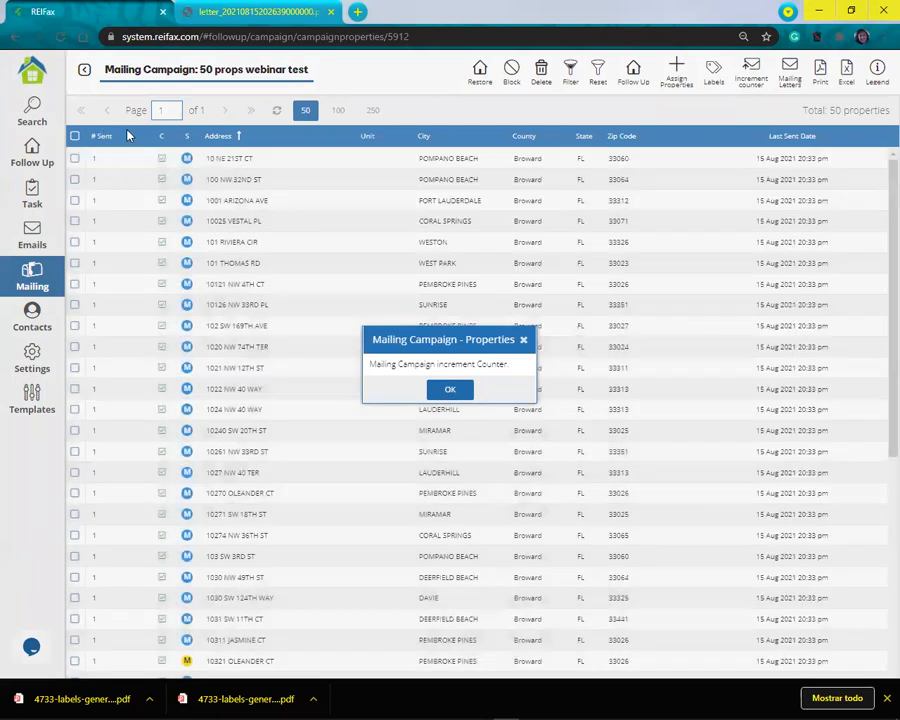
{"action": "key", "text": "Return"}
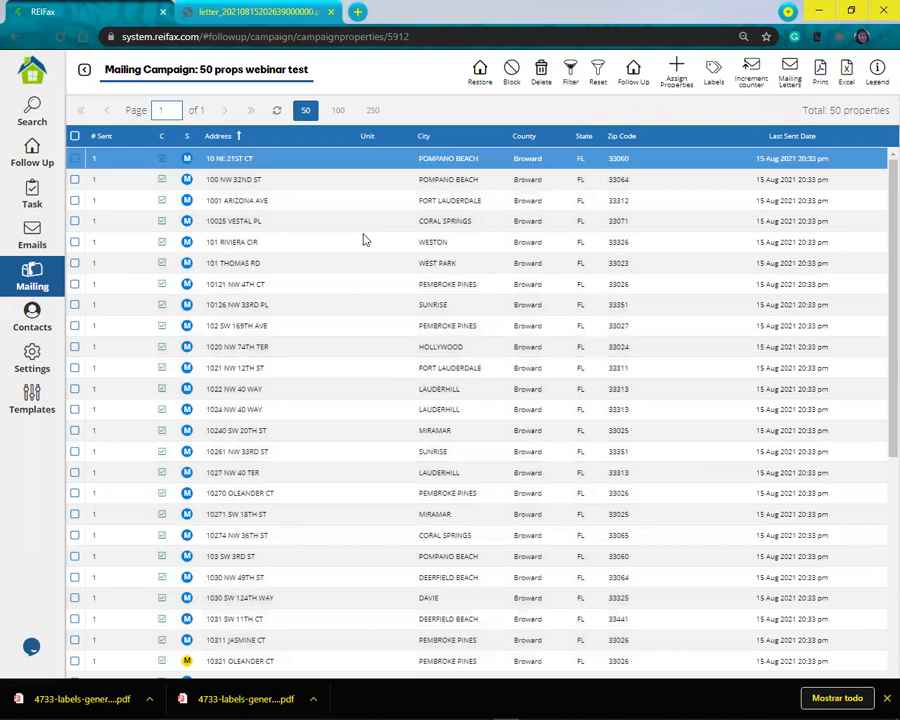
{"action": "left_click", "coordinate": [75, 135]}
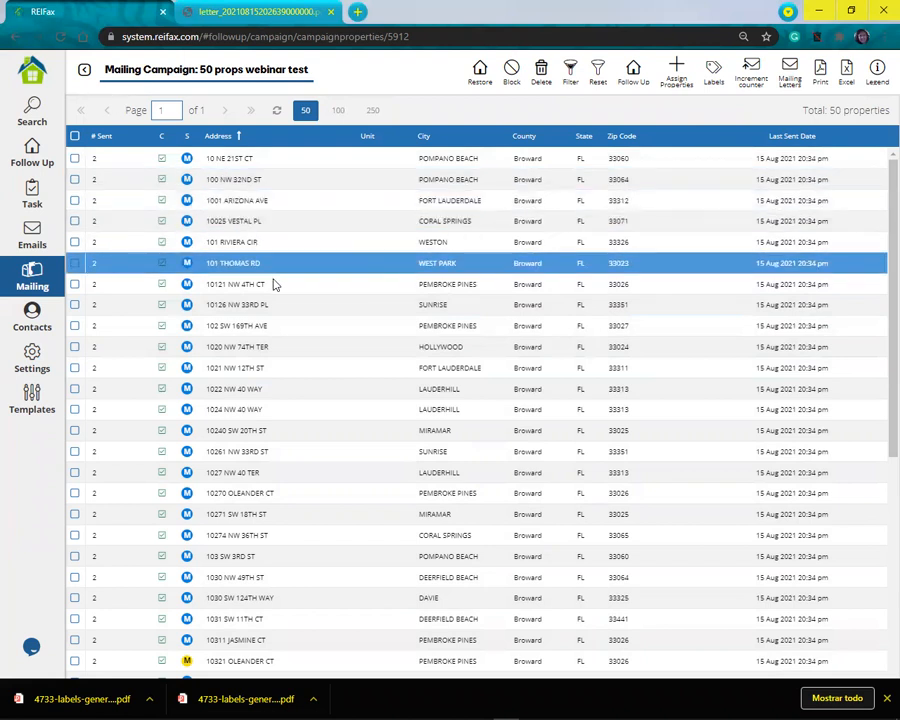
- Select the third property (Fort Lauderdale) and the fourteenth (Miramar), and add both to Follow Up as Buying
{"action": "left_click", "coordinate": [74, 201]}
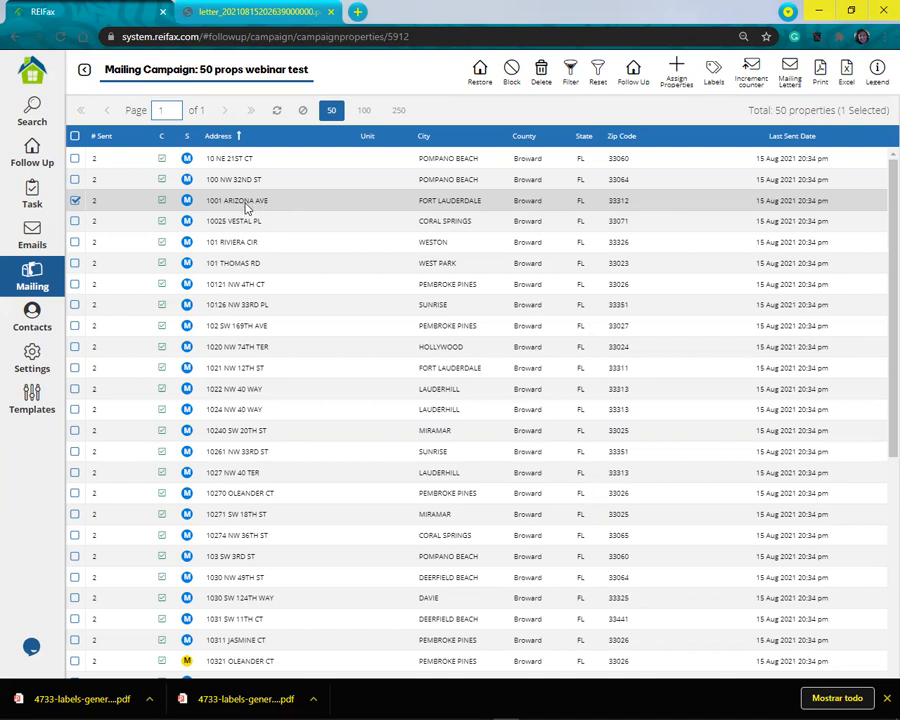
{"action": "left_click", "coordinate": [75, 430]}
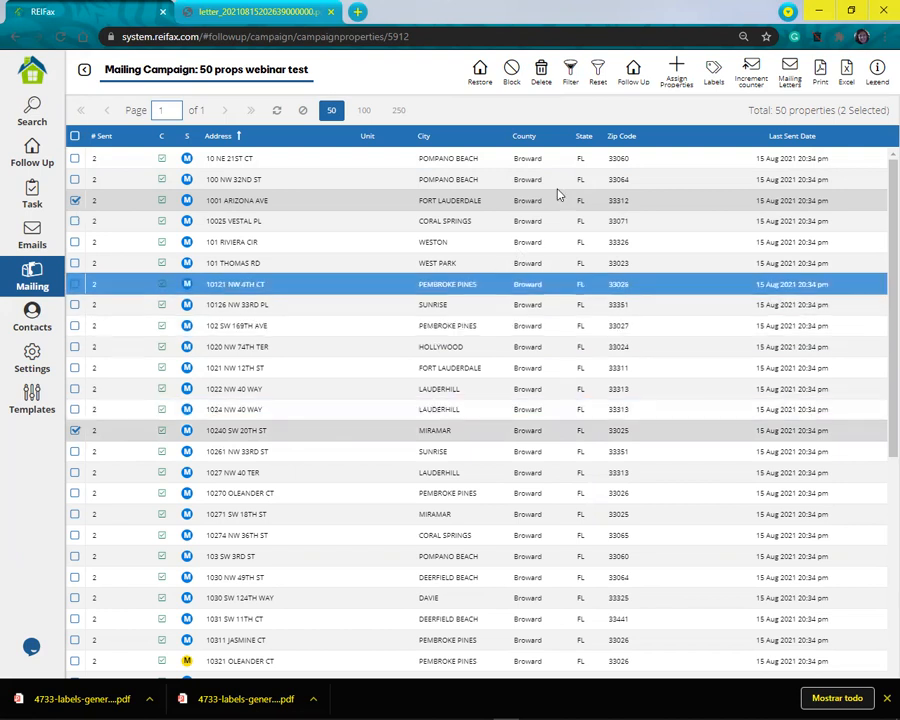
{"action": "left_click", "coordinate": [633, 72]}
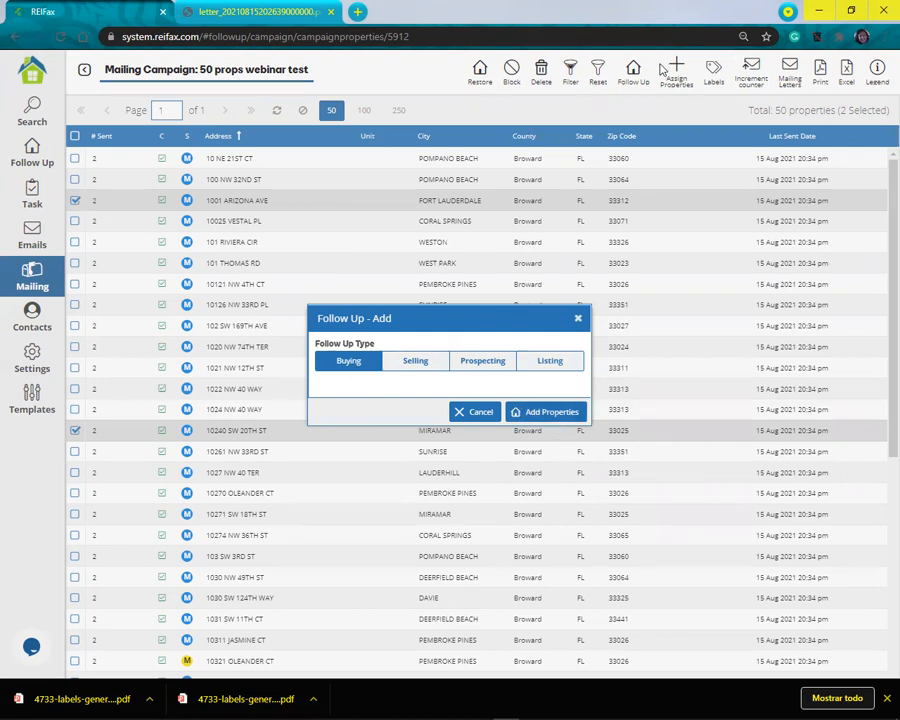
{"action": "left_click", "coordinate": [551, 415]}
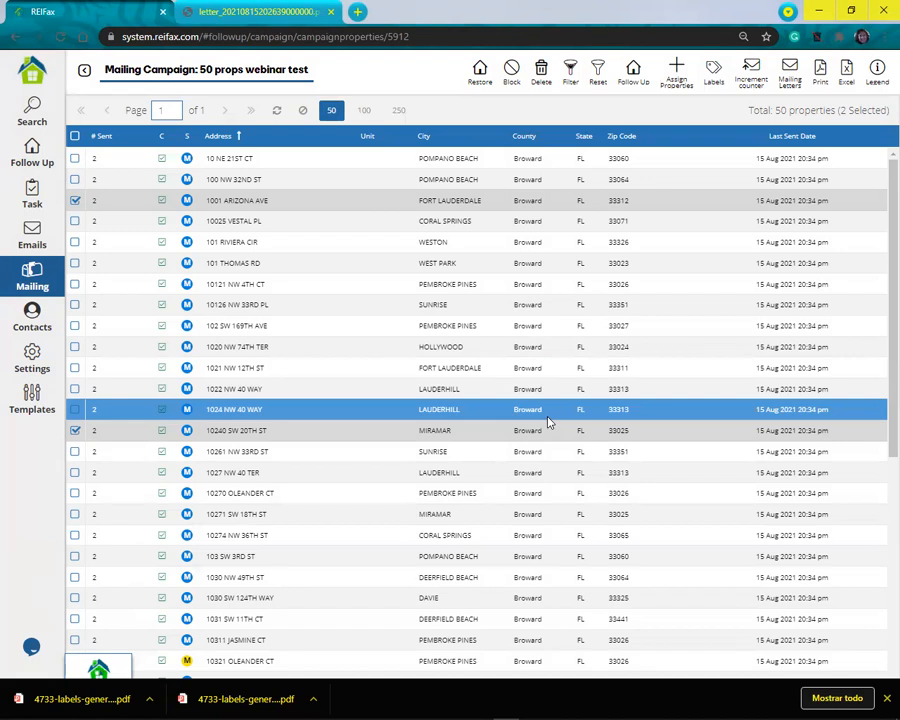
{"action": "left_click", "coordinate": [97, 668]}
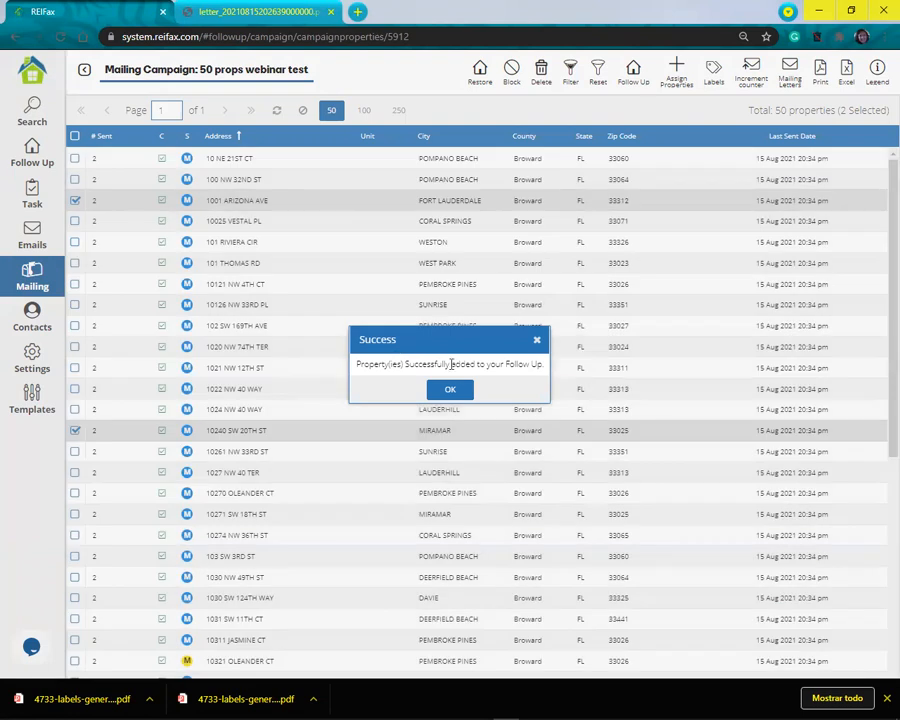
{"action": "left_click", "coordinate": [453, 390]}
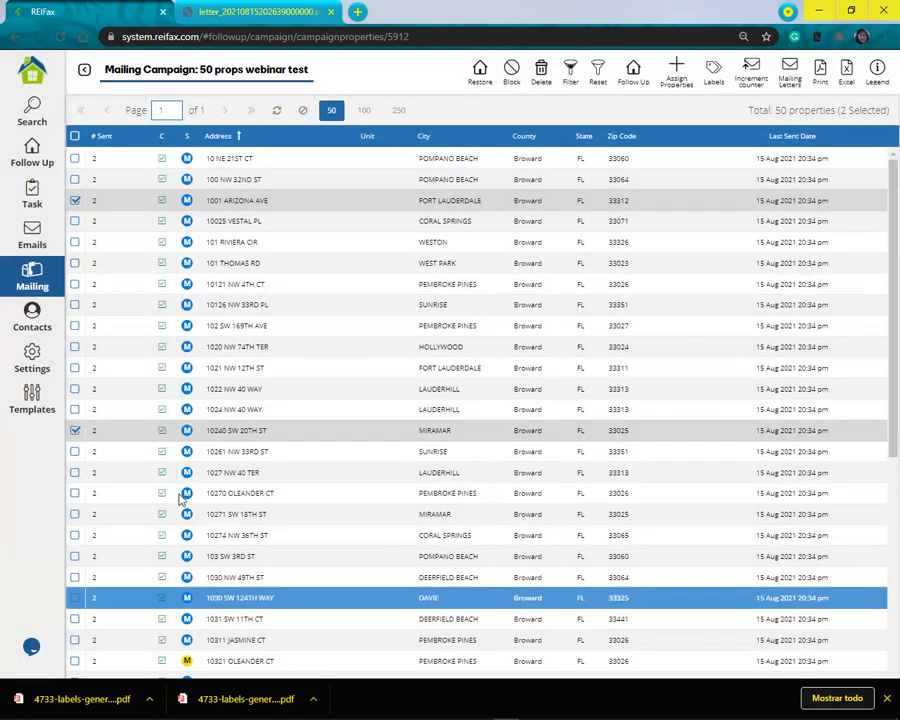
- Open the Follow Up list and select the two properties just added from the mailing campaign
{"action": "left_click", "coordinate": [32, 150]}
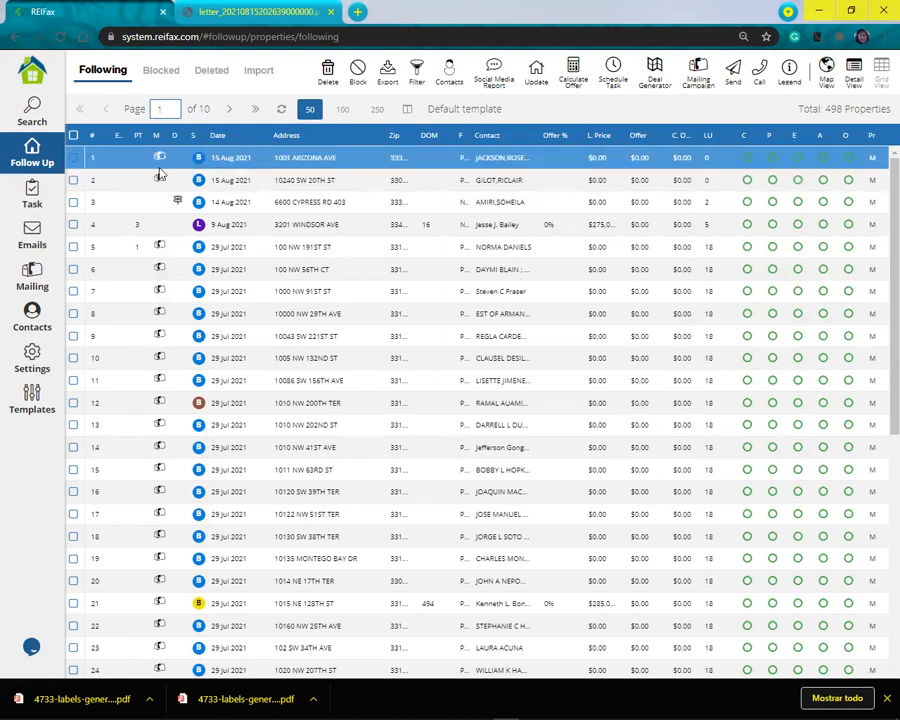
{"action": "left_click", "coordinate": [74, 158]}
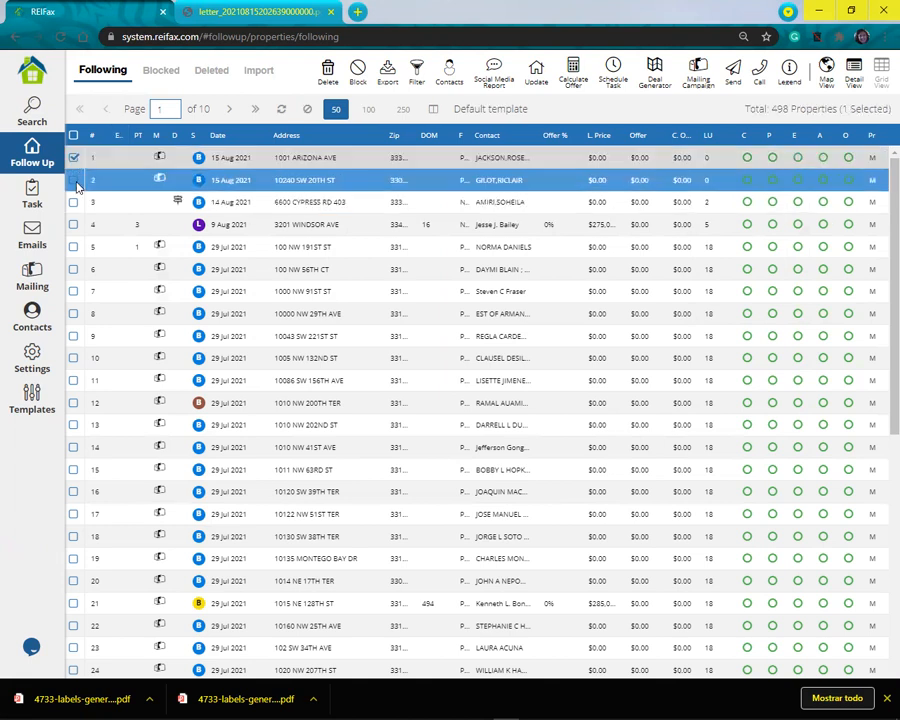
{"action": "left_click", "coordinate": [73, 180]}
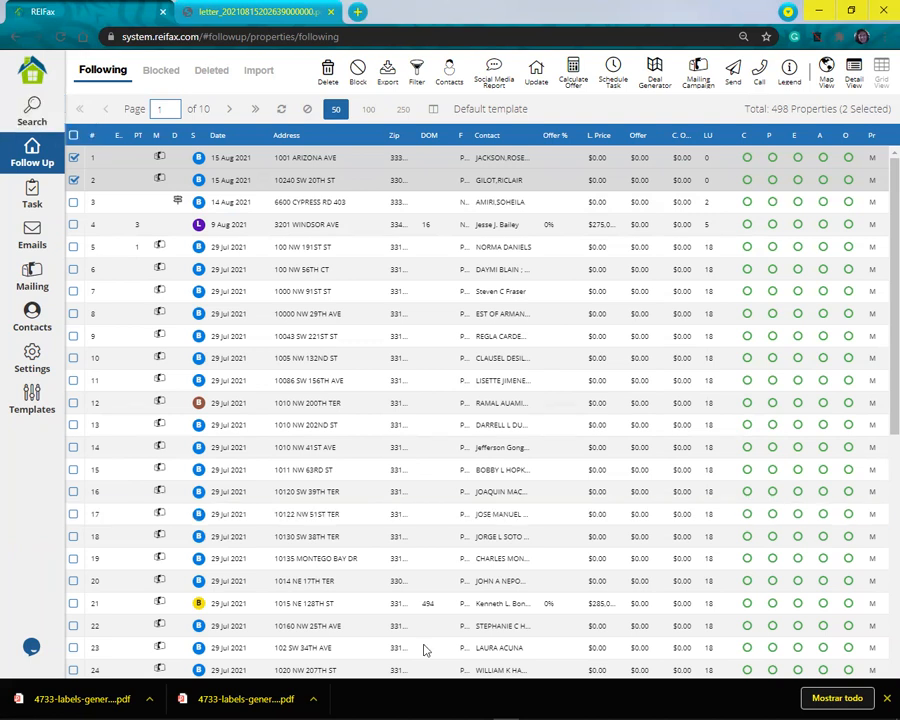
{"action": "mouse_move", "coordinate": [851, 705]}
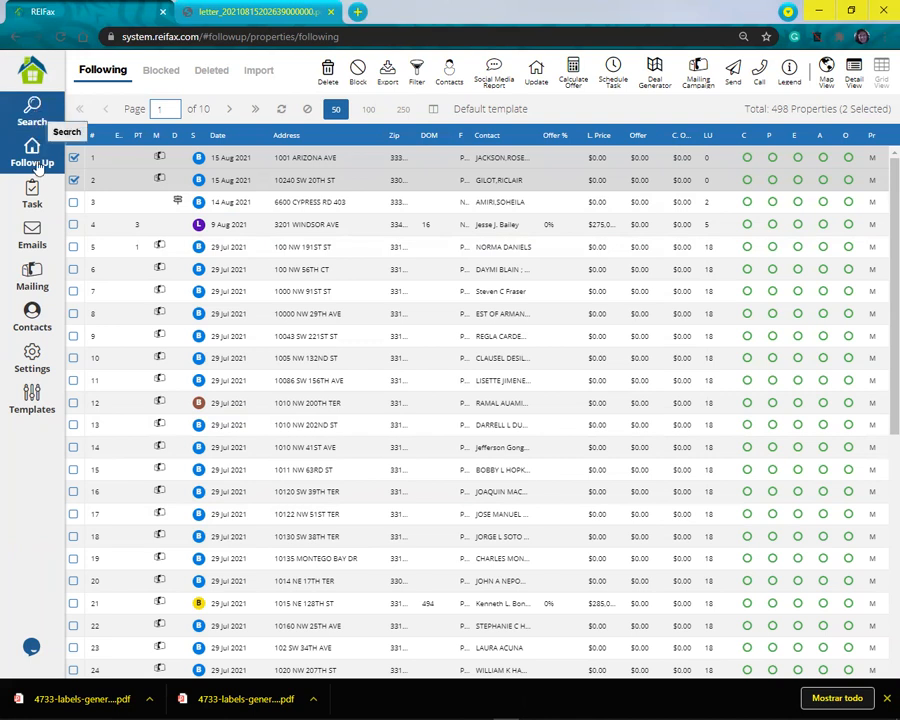
- Return to the mailing campaign and restore the two selected properties
{"action": "left_click", "coordinate": [32, 286]}
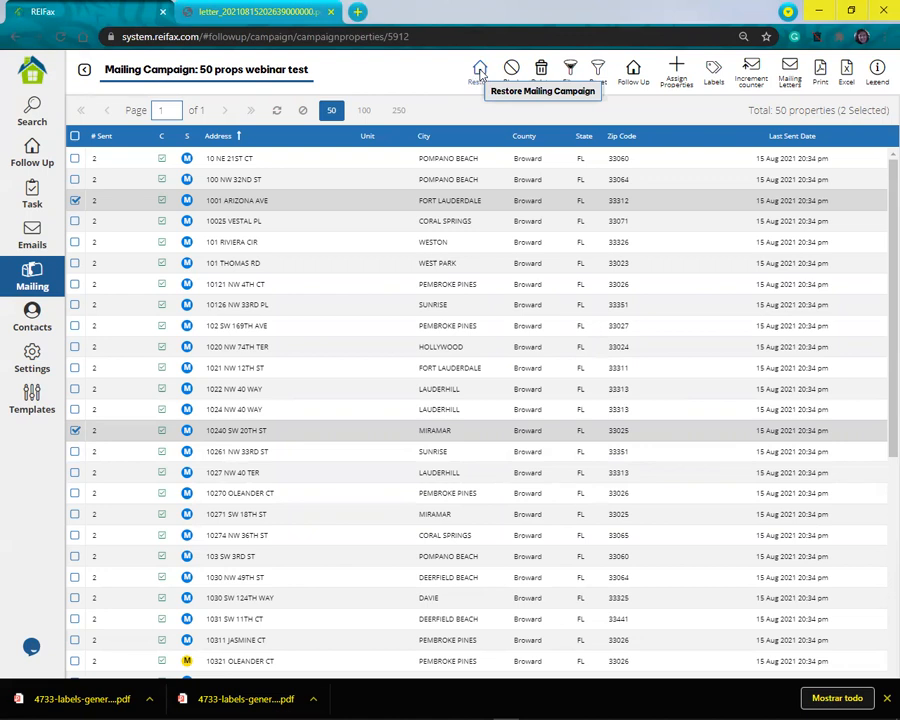
{"action": "left_click", "coordinate": [481, 72]}
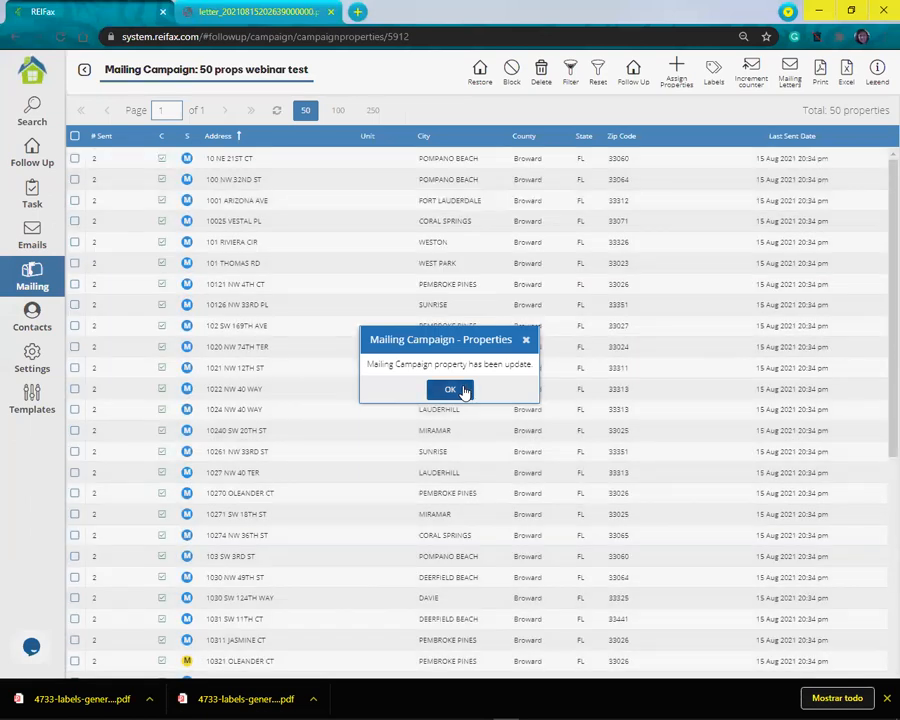
{"action": "left_click", "coordinate": [462, 390]}
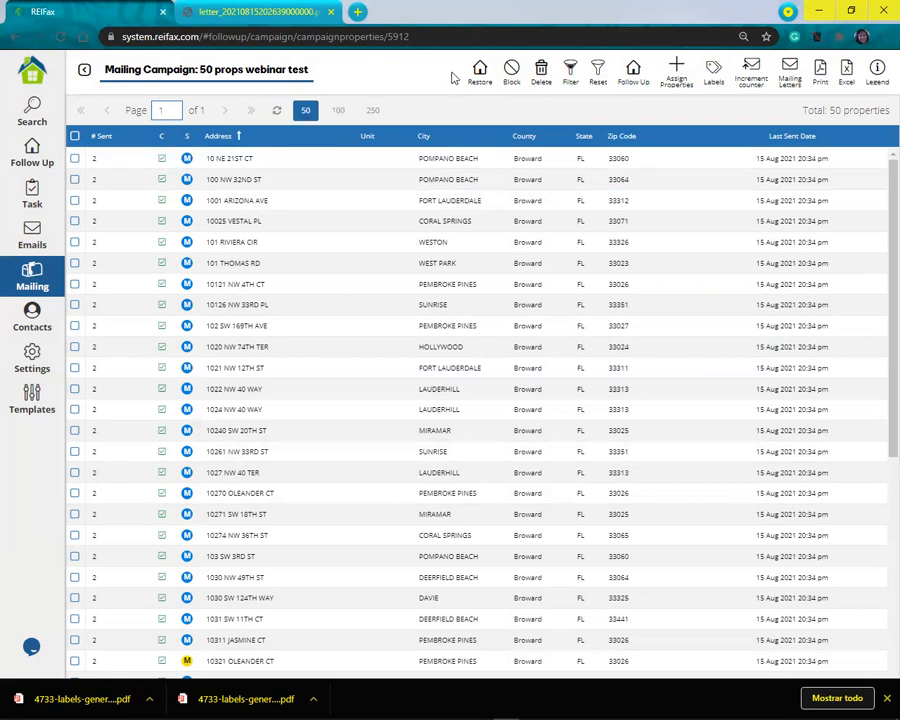
- Delete the properties in rows 7, 9, 13, 16 and 19 from the mailing campaign
{"action": "left_click", "coordinate": [76, 136]}
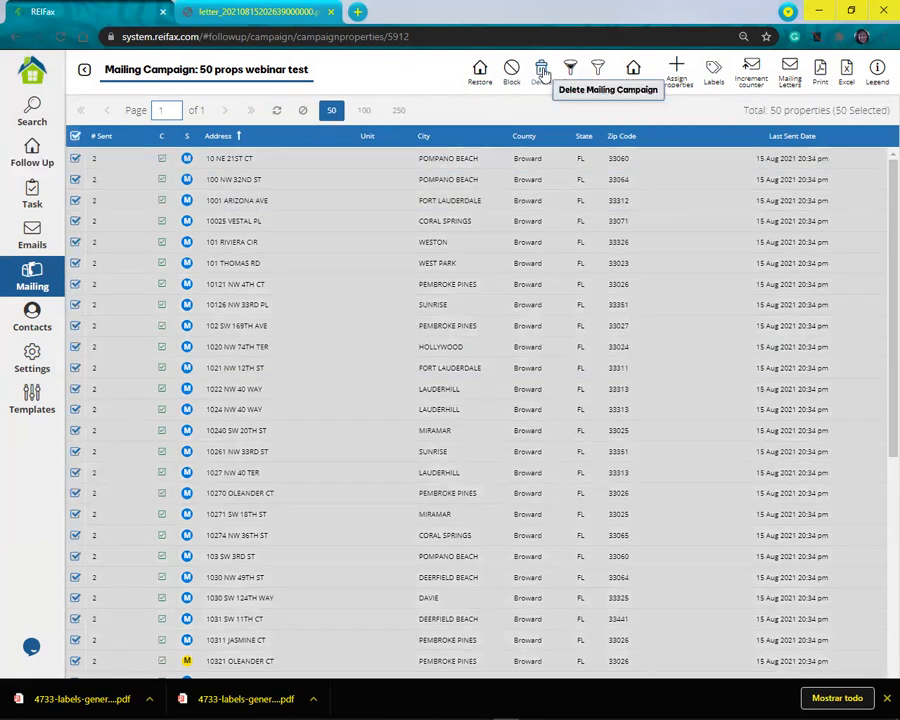
{"action": "left_click", "coordinate": [76, 136]}
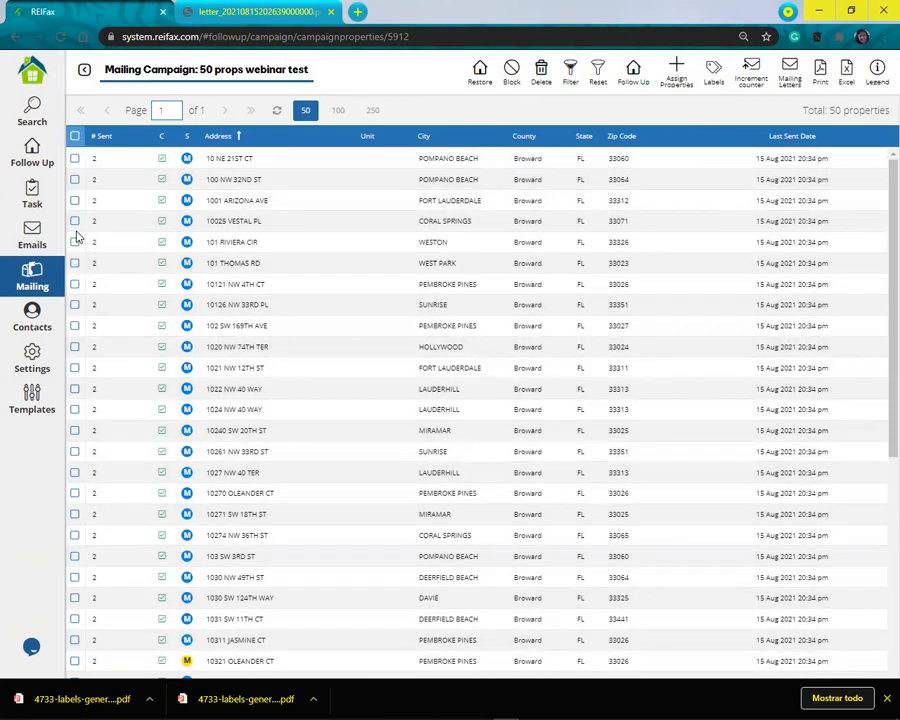
{"action": "left_click", "coordinate": [74, 284]}
{"action": "left_click", "coordinate": [74, 325]}
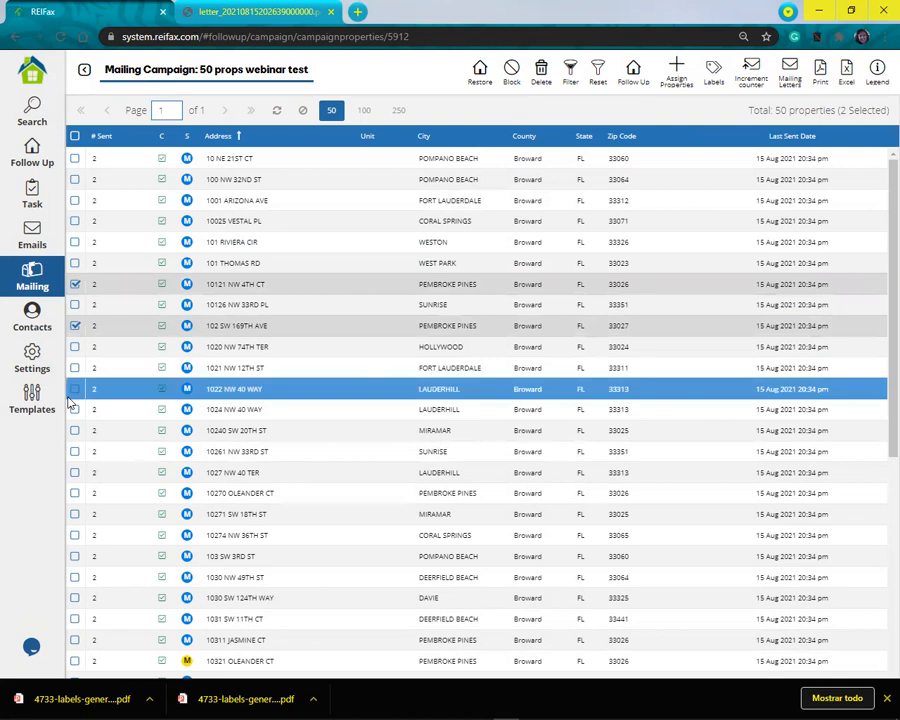
{"action": "left_click", "coordinate": [74, 409]}
{"action": "left_click", "coordinate": [74, 472]}
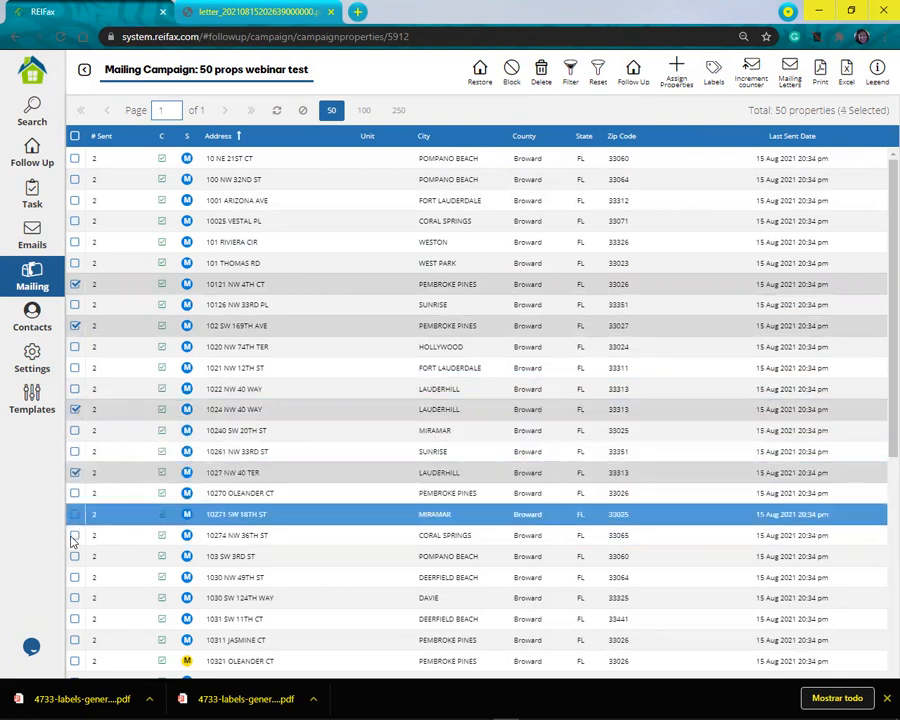
{"action": "left_click", "coordinate": [537, 80]}
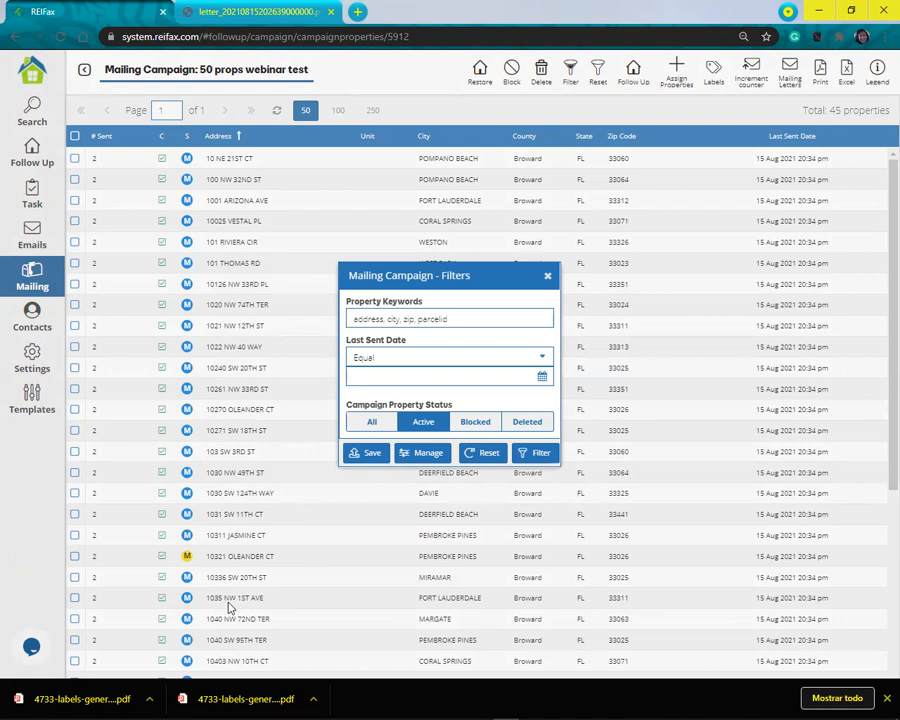
- Filter the active campaign properties by the keyword 1035, and reset the filter to list properties of every status
{"action": "left_click", "coordinate": [425, 320]}
{"action": "type", "text": "1035"}
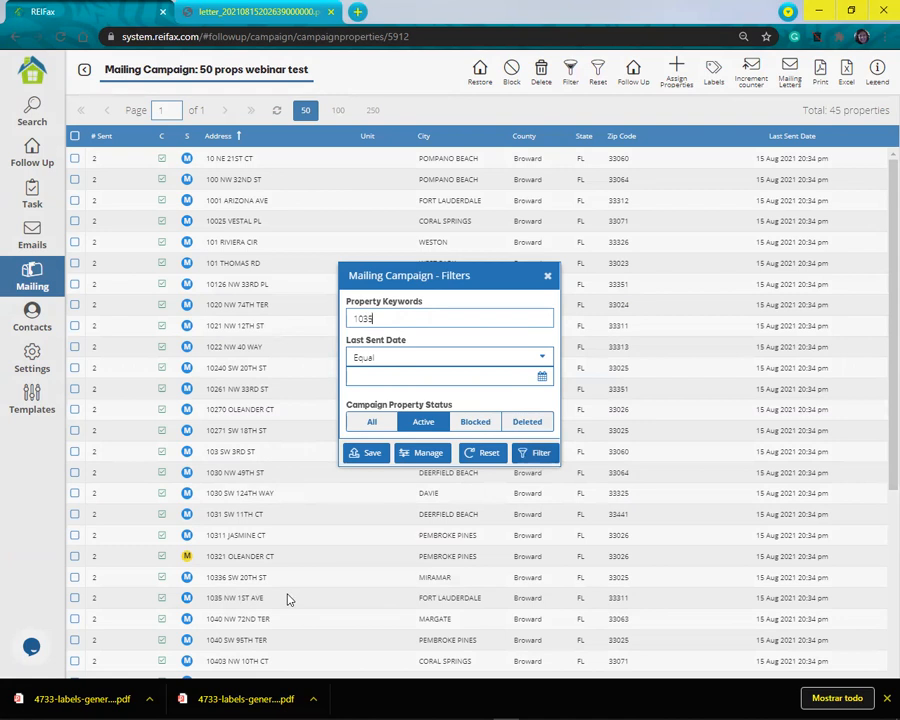
{"action": "key", "text": "Return"}
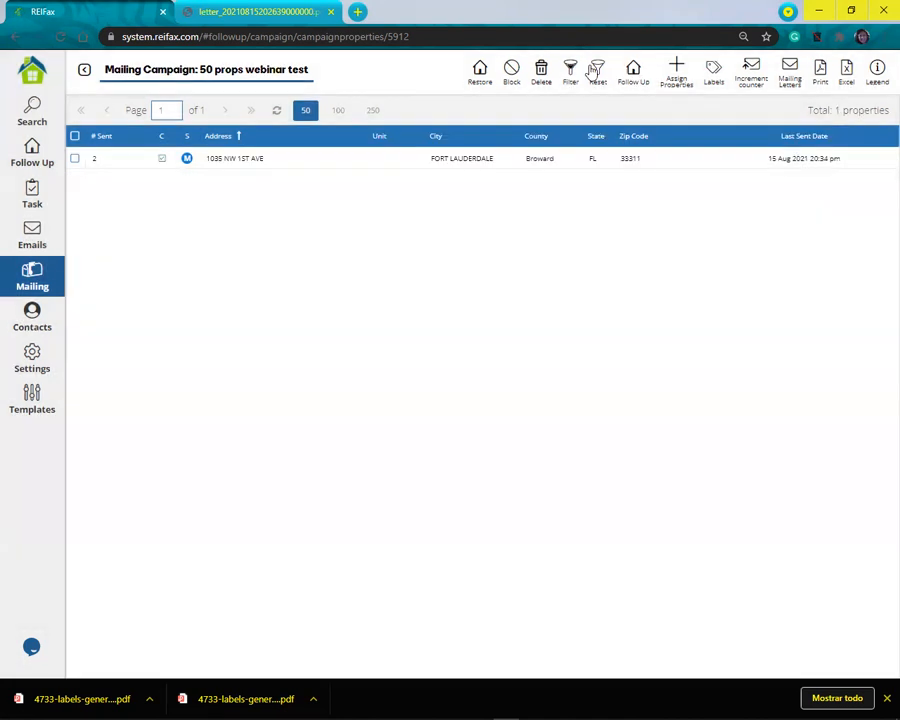
{"action": "left_click", "coordinate": [598, 72]}
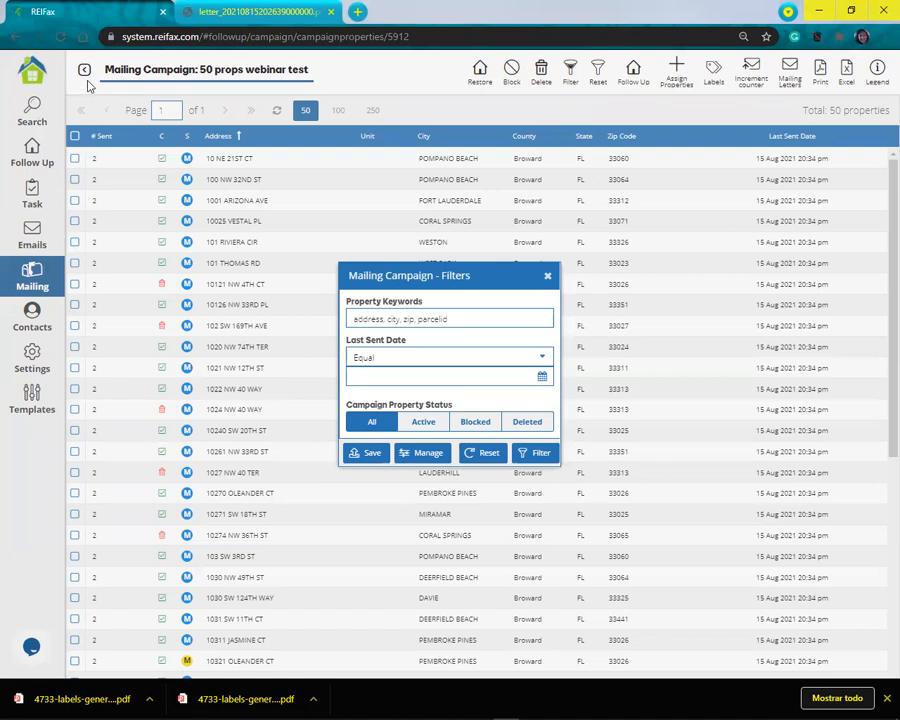
{"action": "left_click", "coordinate": [547, 276]}
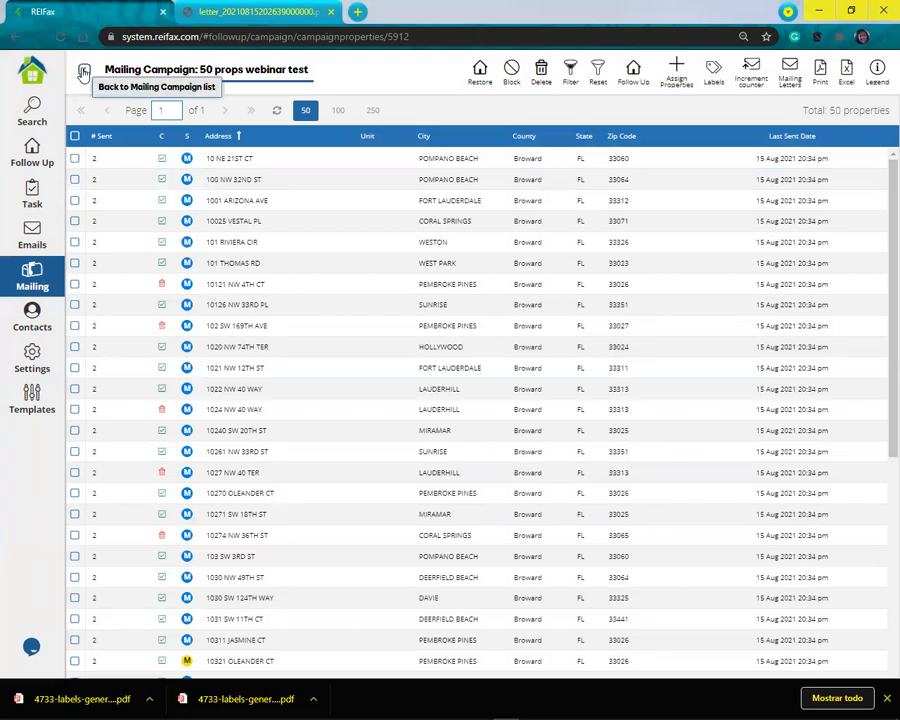
- Return to the mailing campaign list and dismiss its filters
{"action": "left_click", "coordinate": [84, 72]}
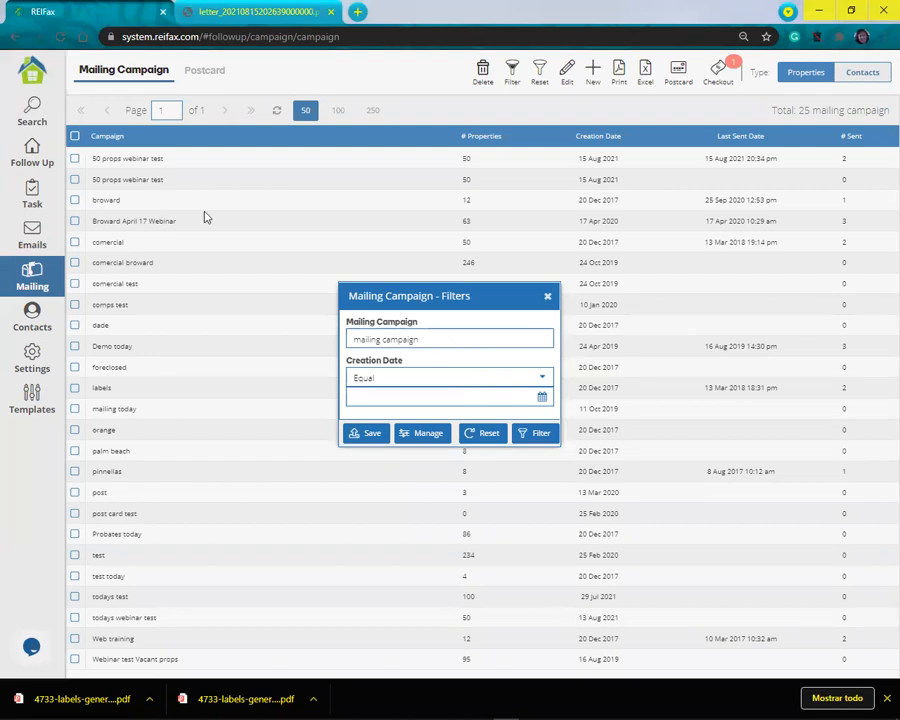
{"action": "left_click", "coordinate": [424, 338]}
{"action": "left_click", "coordinate": [547, 296]}
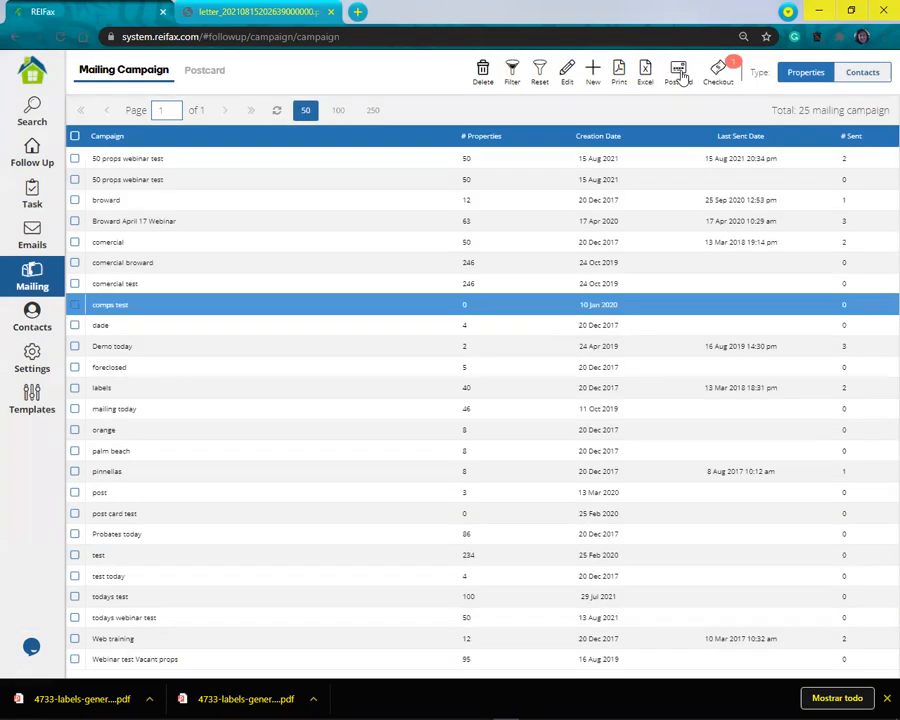
- Try to create postcards with no mailing campaign selected, and select the dade campaign
{"action": "left_click", "coordinate": [678, 70]}
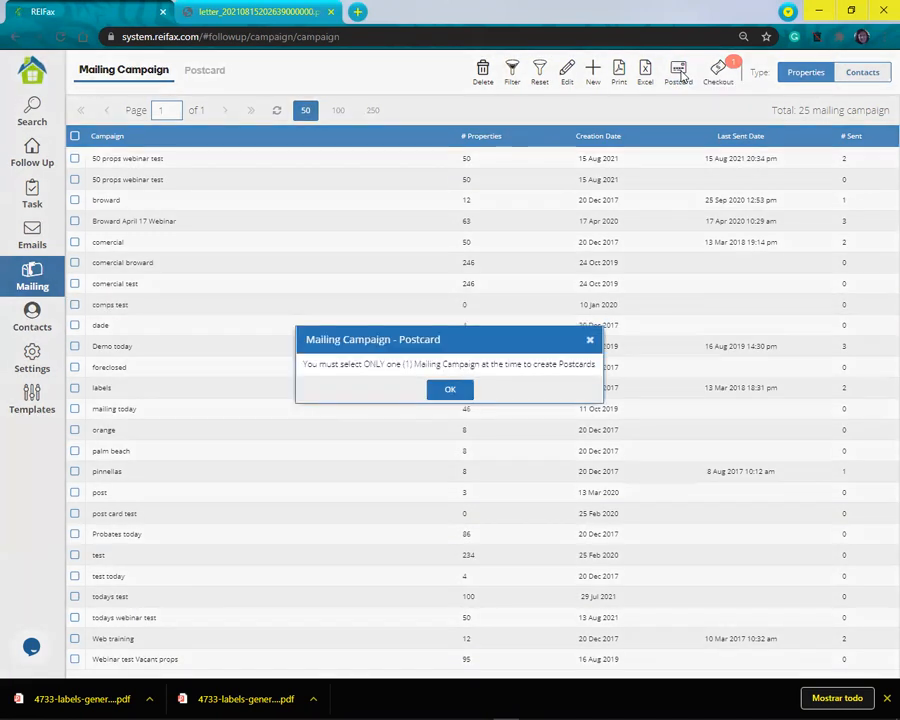
{"action": "left_click", "coordinate": [452, 389]}
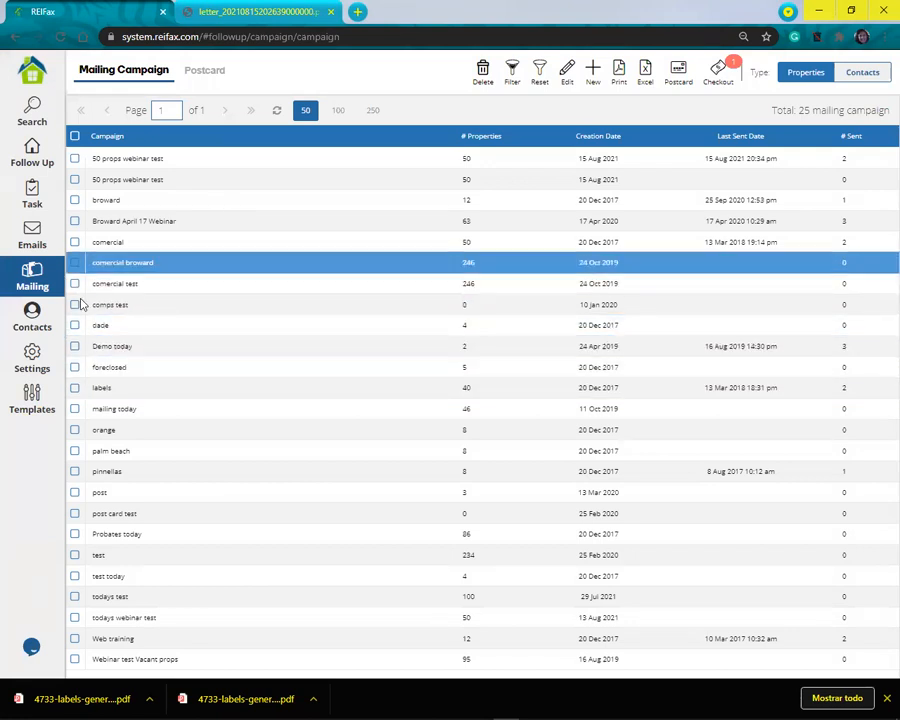
{"action": "left_click", "coordinate": [76, 326]}
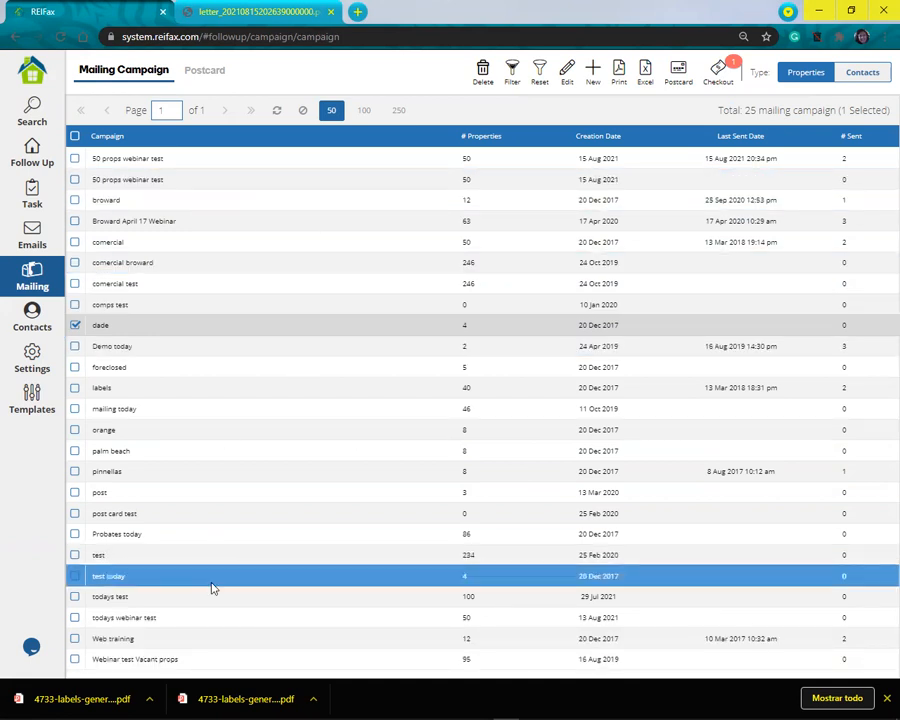
- Open the second 50 props webinar test campaign, and look at the Data and Probate options in the property search
{"action": "double_click", "coordinate": [146, 186]}
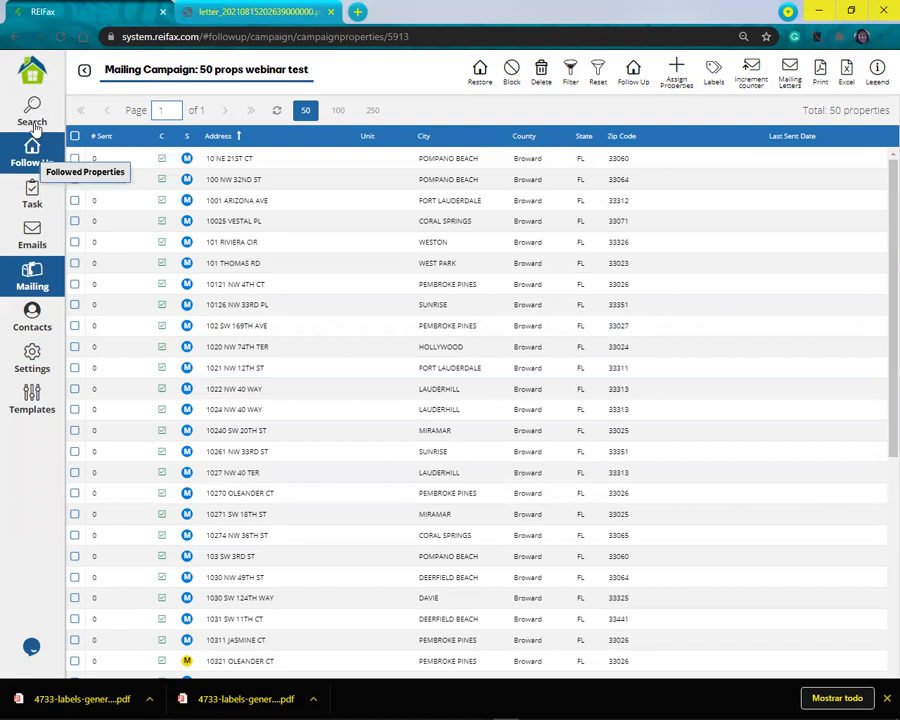
{"action": "left_click", "coordinate": [35, 118]}
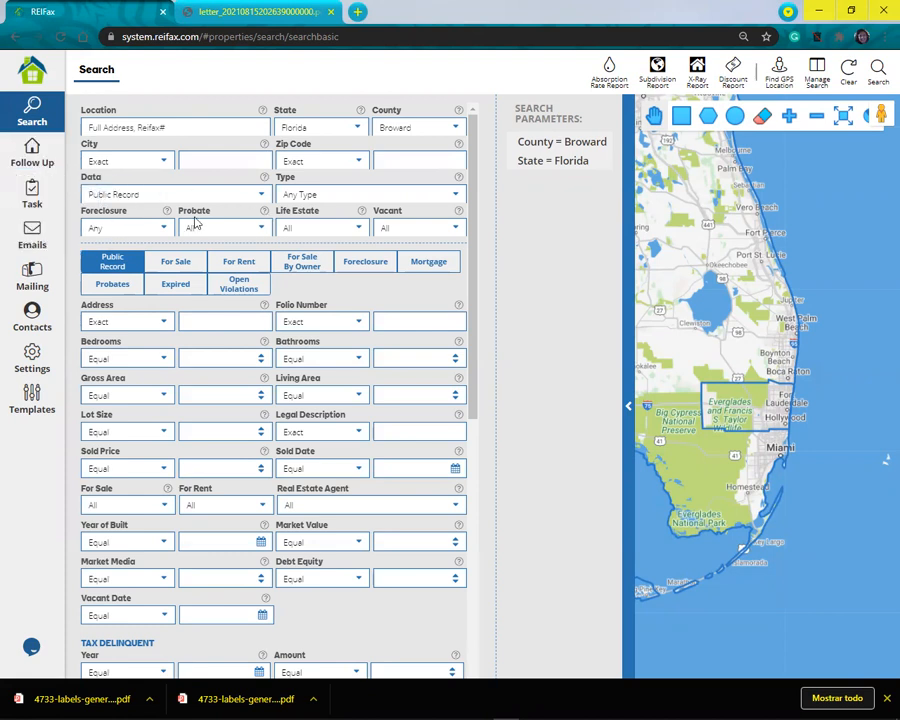
{"action": "left_click", "coordinate": [261, 195]}
{"action": "left_click", "coordinate": [261, 196]}
{"action": "left_click", "coordinate": [261, 229]}
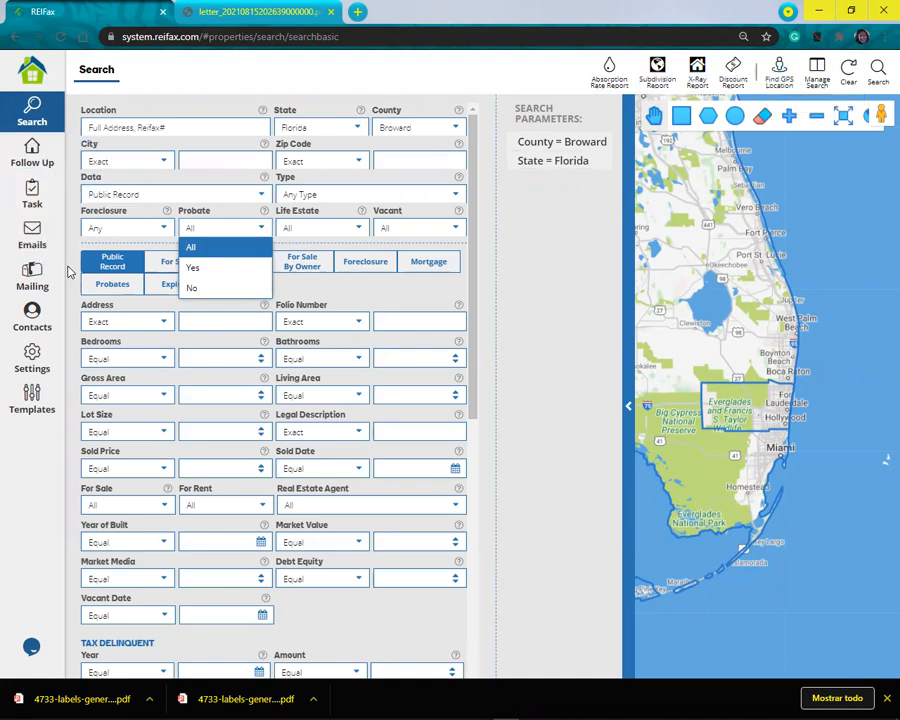
- Return to the mailing campaign to select its first property (Pompano Beach, 33060), and go to the templates
{"action": "left_click", "coordinate": [33, 283]}
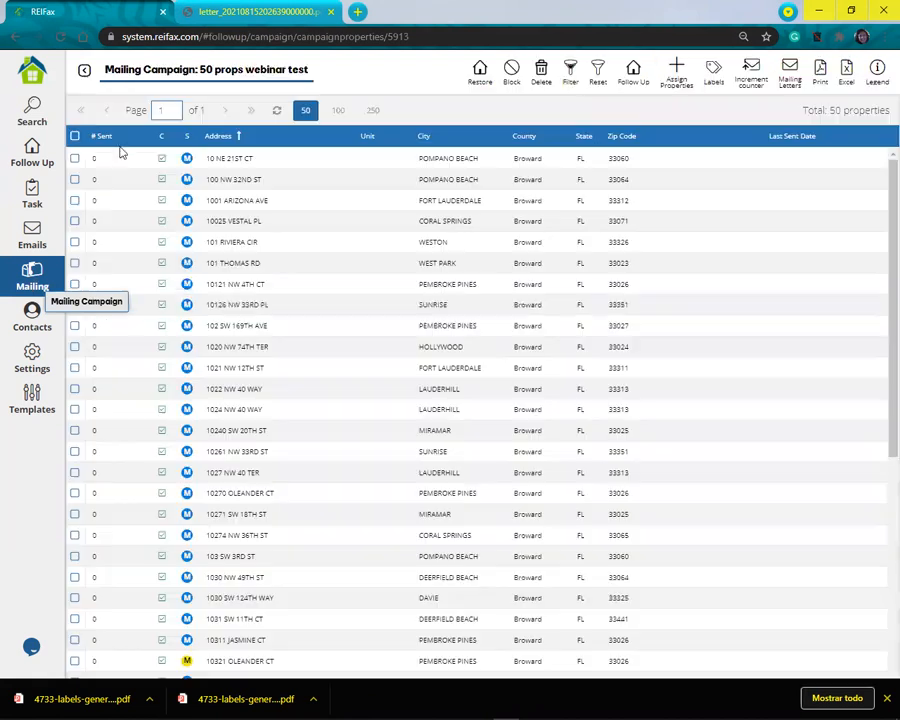
{"action": "left_click", "coordinate": [75, 159]}
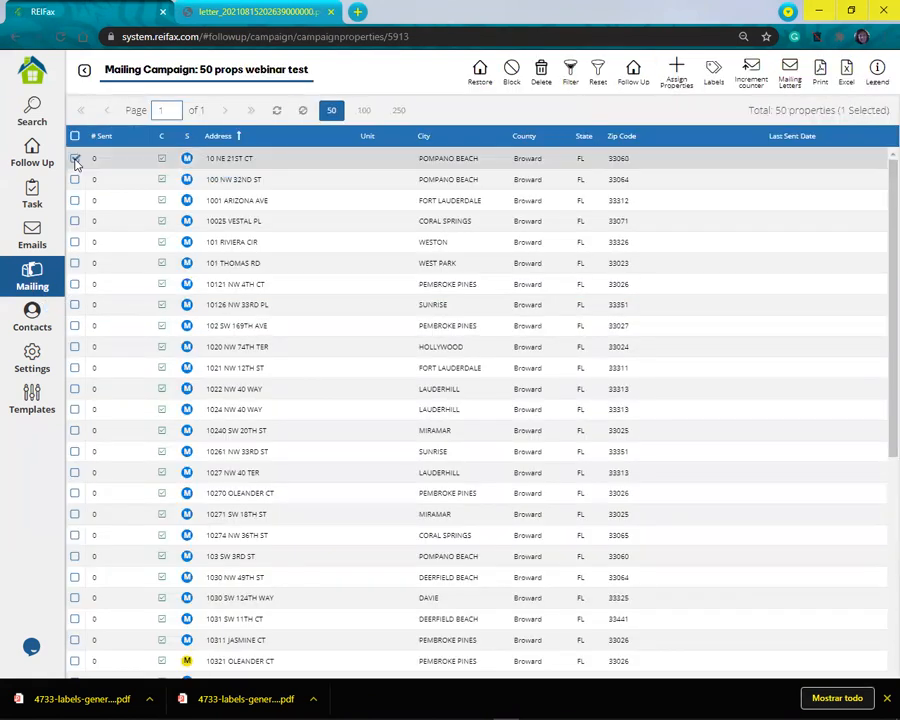
{"action": "left_click", "coordinate": [30, 402]}
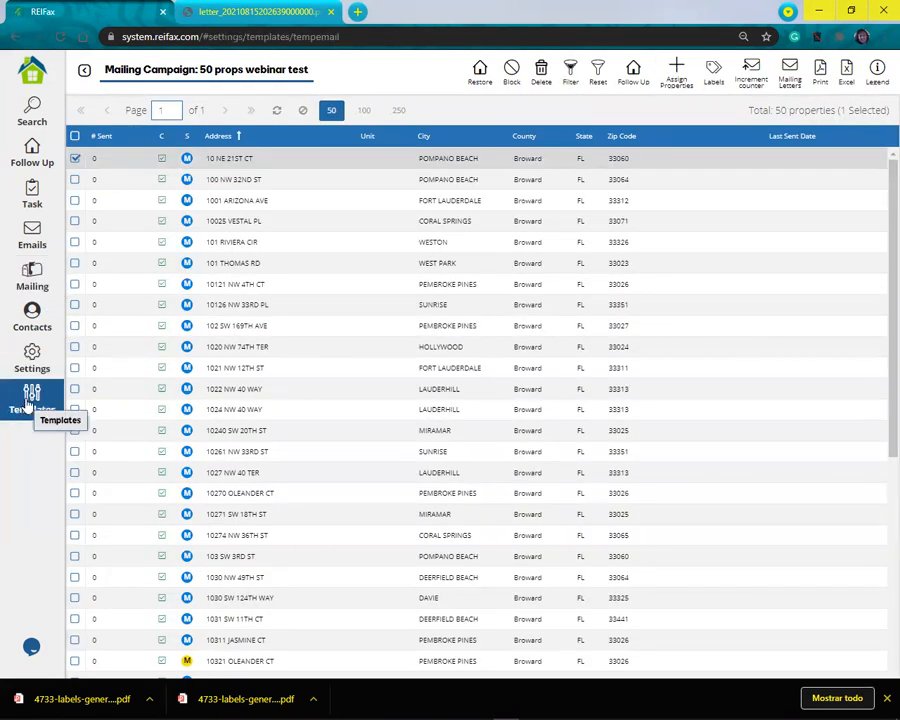